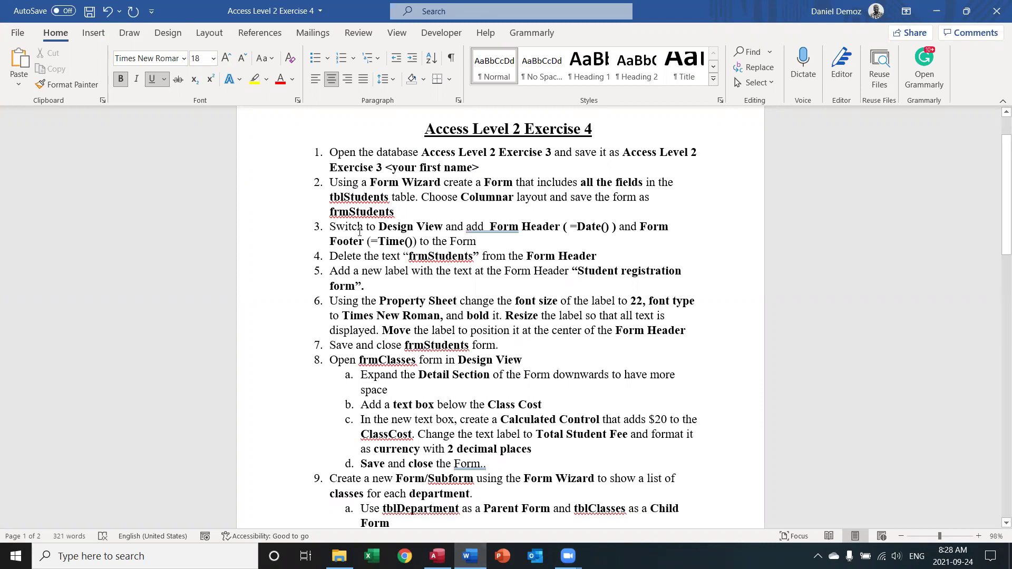
- Read through the Access Level 2 Exercise 4 instructions and switch to the database in Access
scroll(360, 232, "down", 3)
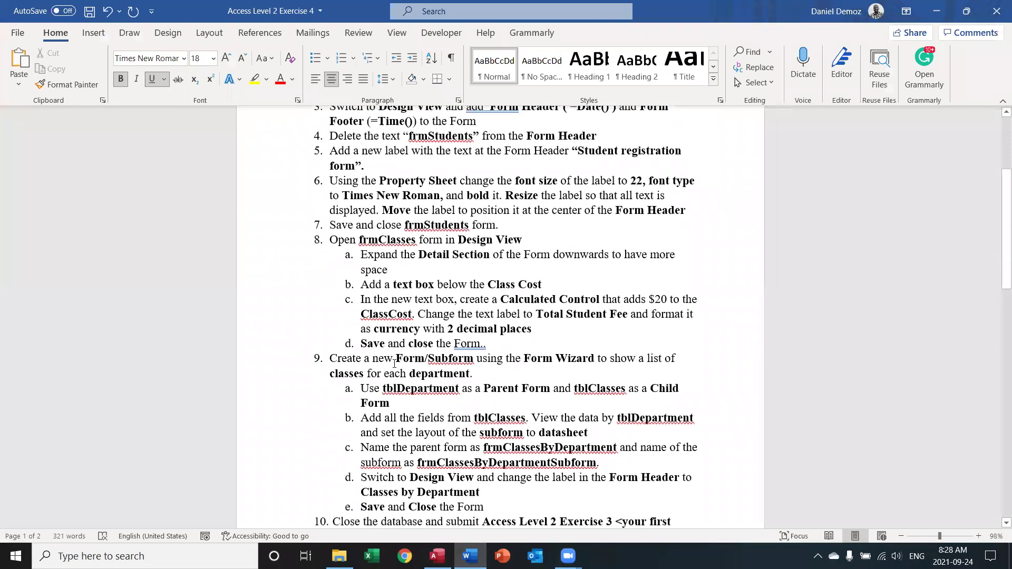
scroll(474, 371, "up", 4)
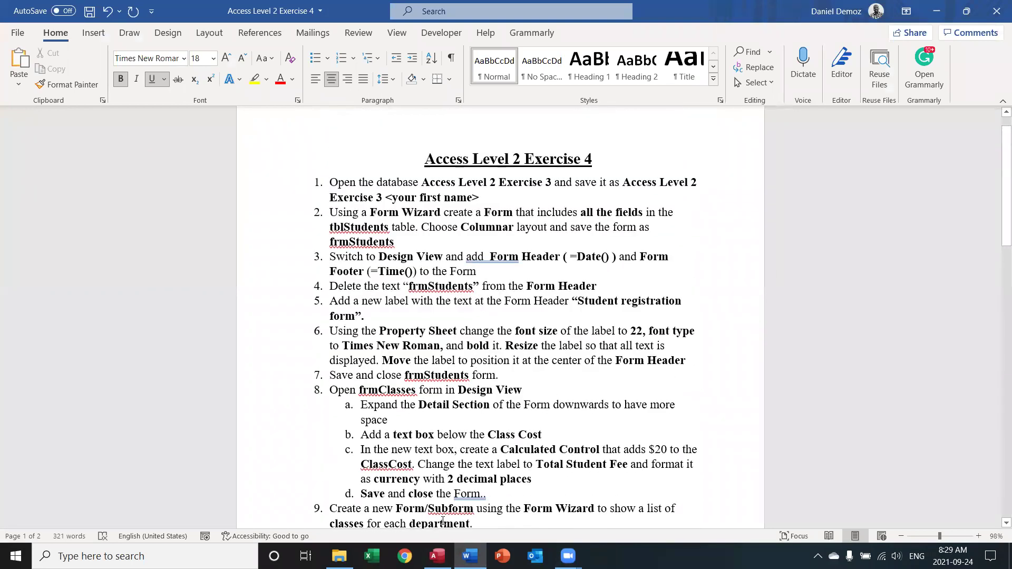
left_click(436, 556)
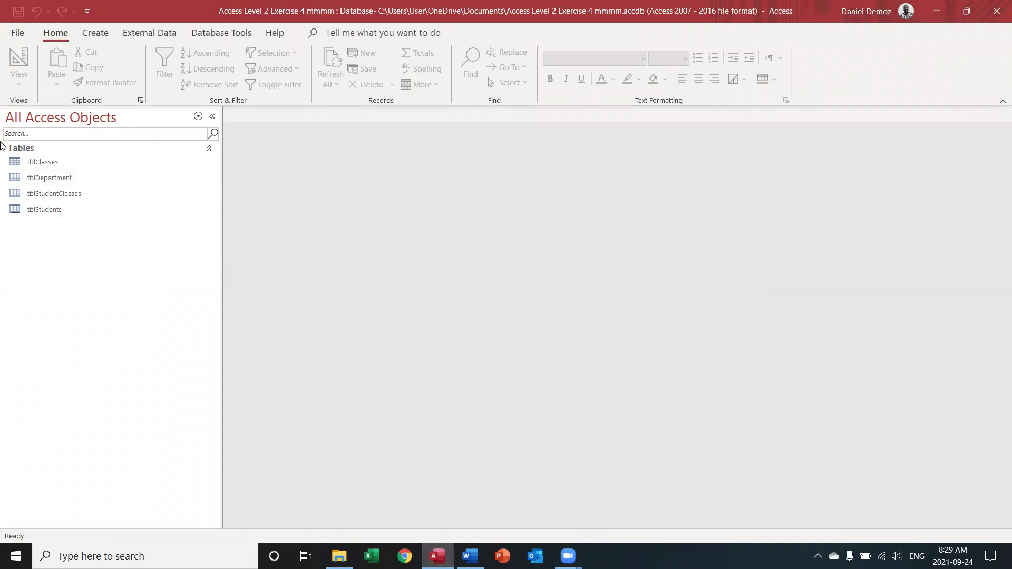
- Open tblClasses, tblDepartment, tblStudentClasses and tblStudents to review their records, and close all four tables
double_click(47, 163)
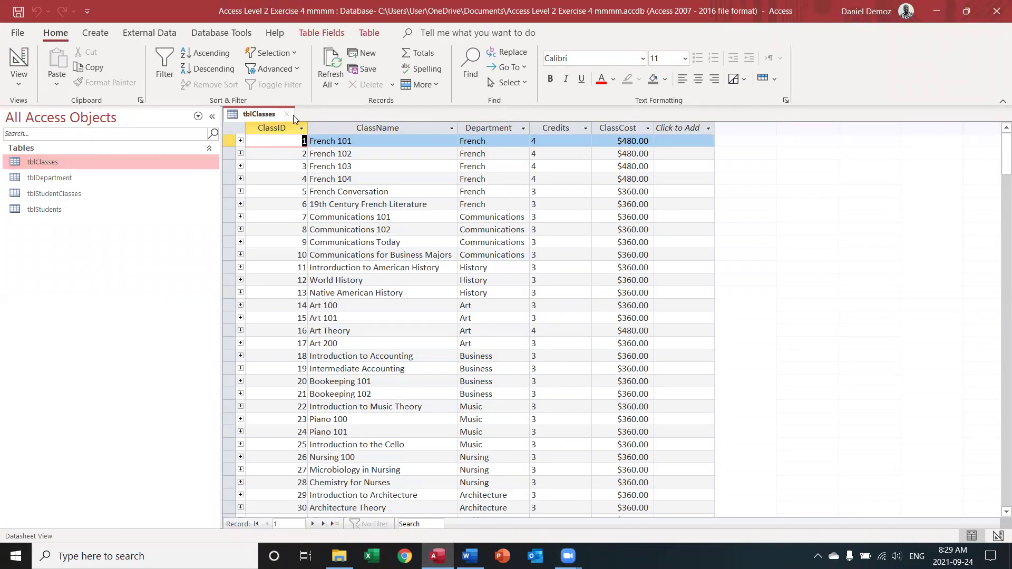
double_click(61, 179)
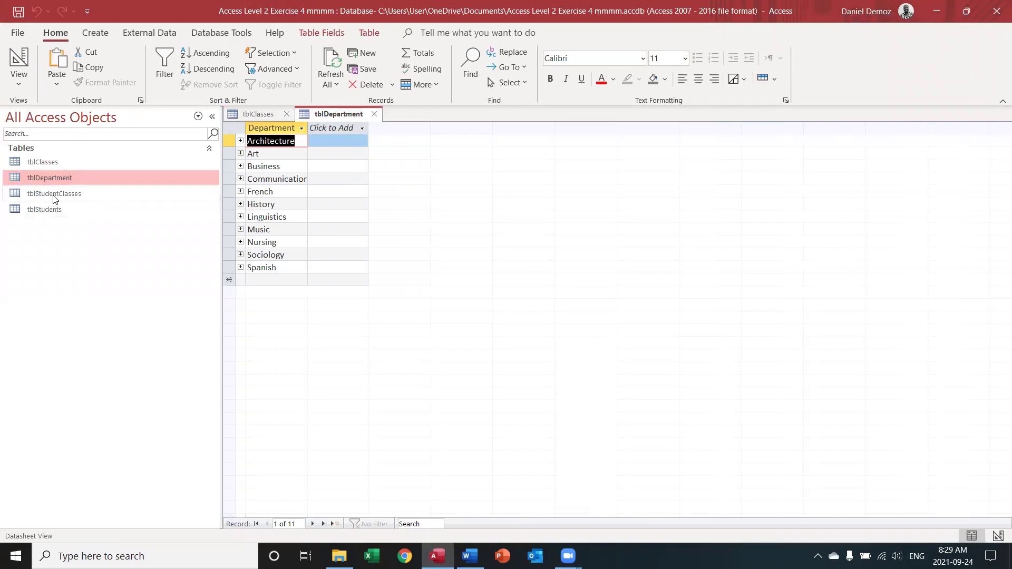
left_click(54, 196)
double_click(54, 195)
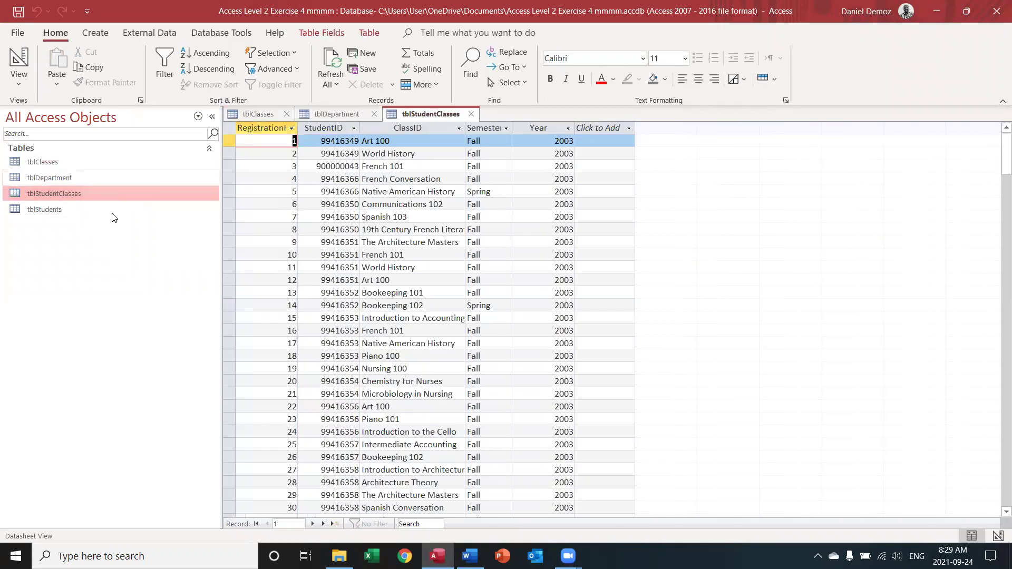
double_click(60, 211)
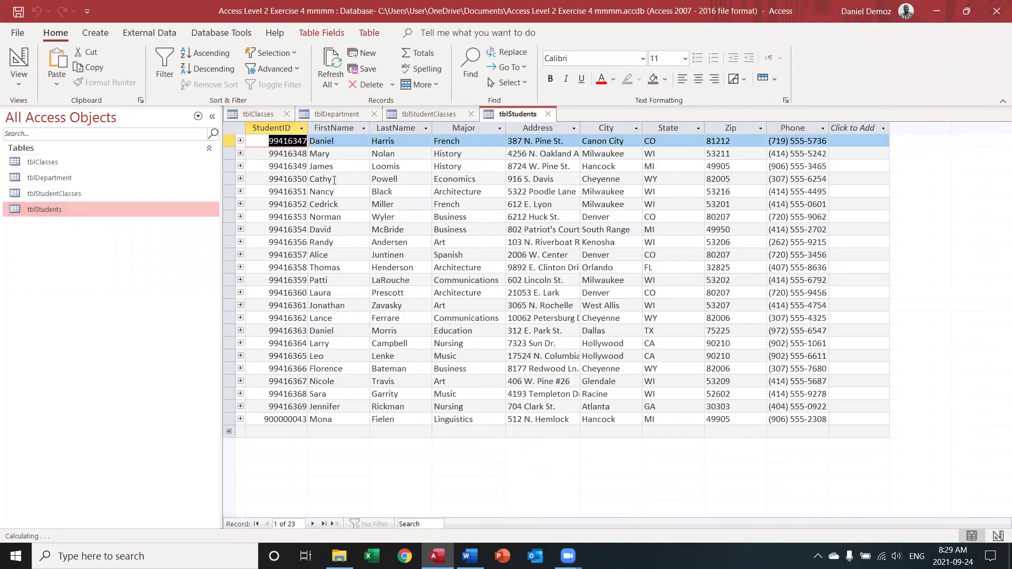
left_click(548, 114)
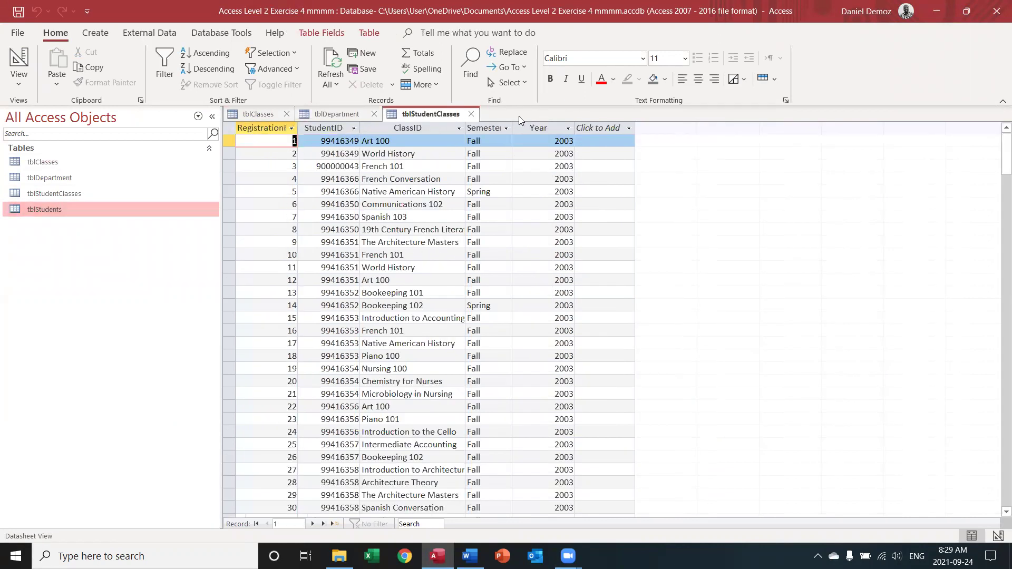
left_click(472, 114)
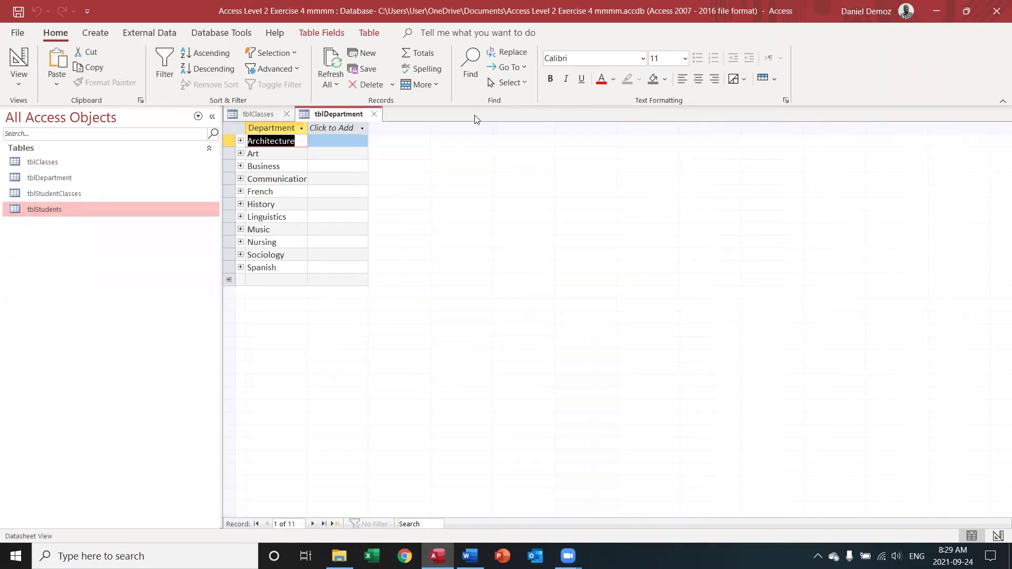
left_click(374, 114)
left_click(287, 114)
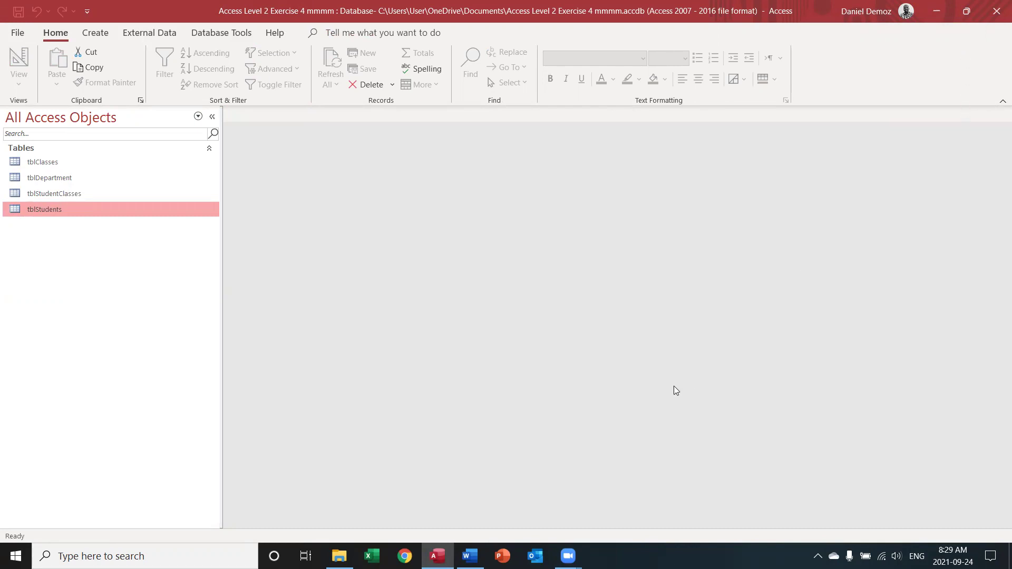
- Check instruction 2 in the Word document and start a Form Wizard form in Access with all fields from tblStudents
left_click(469, 556)
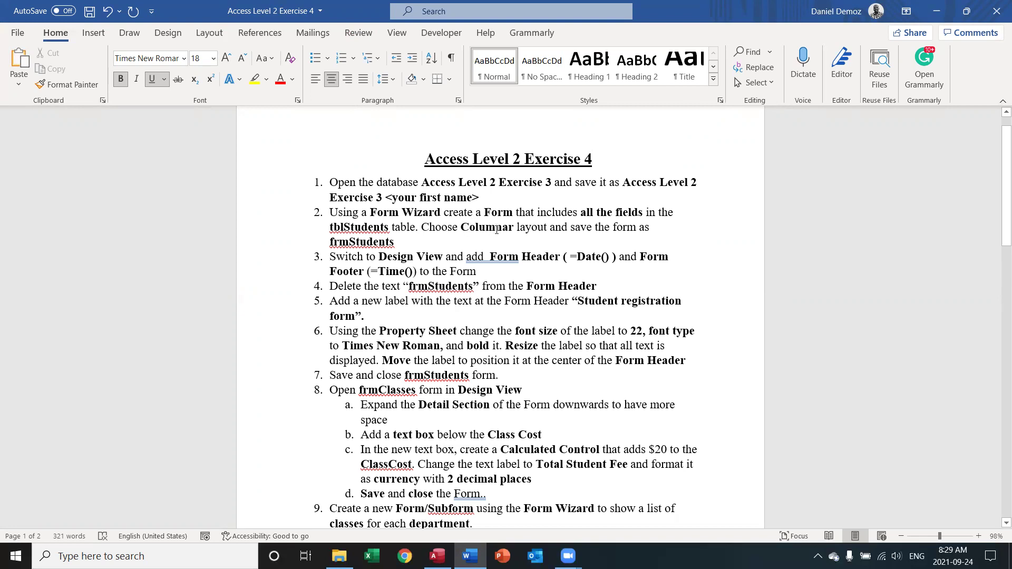
left_click(437, 556)
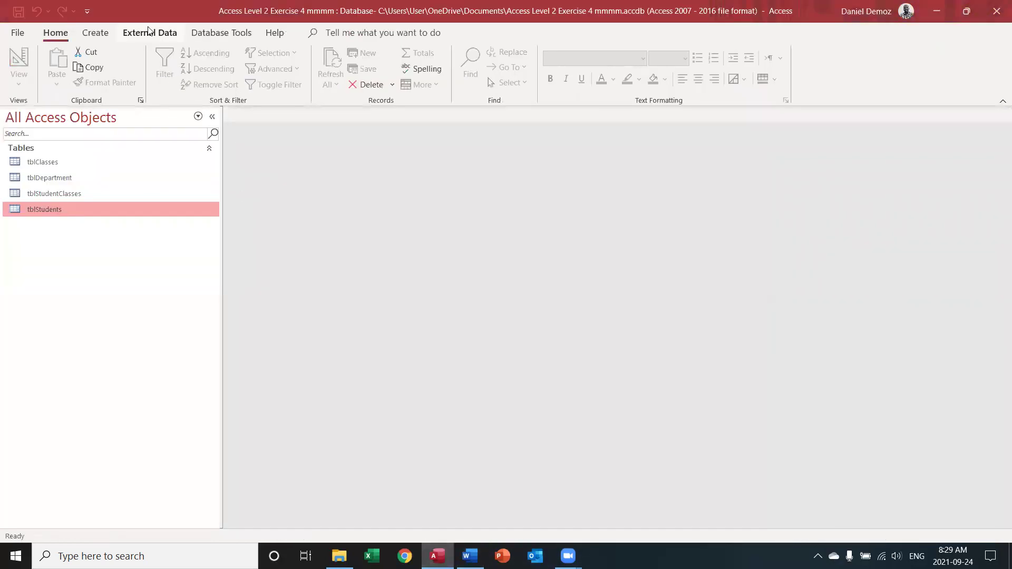
left_click(105, 35)
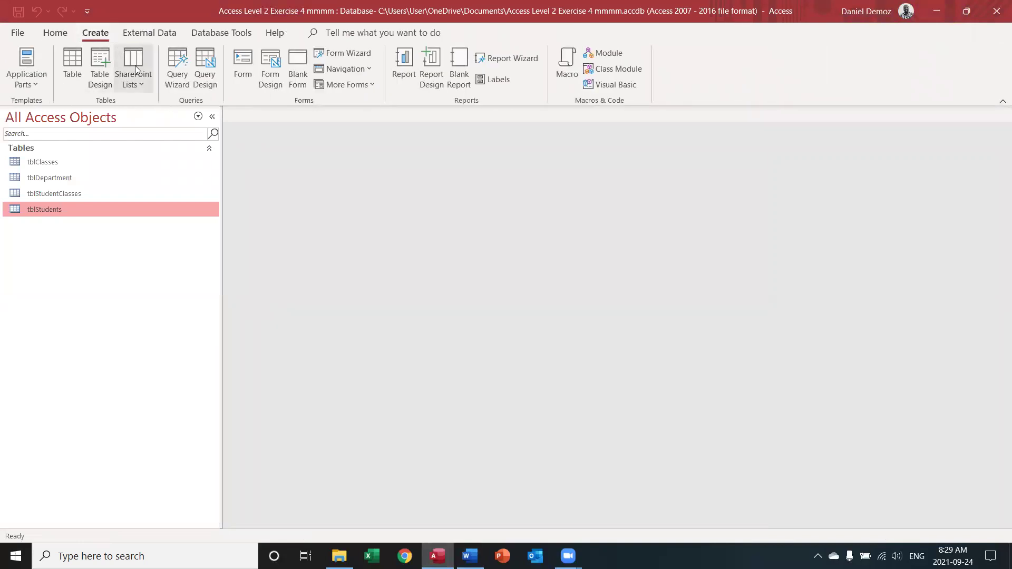
left_click(328, 54)
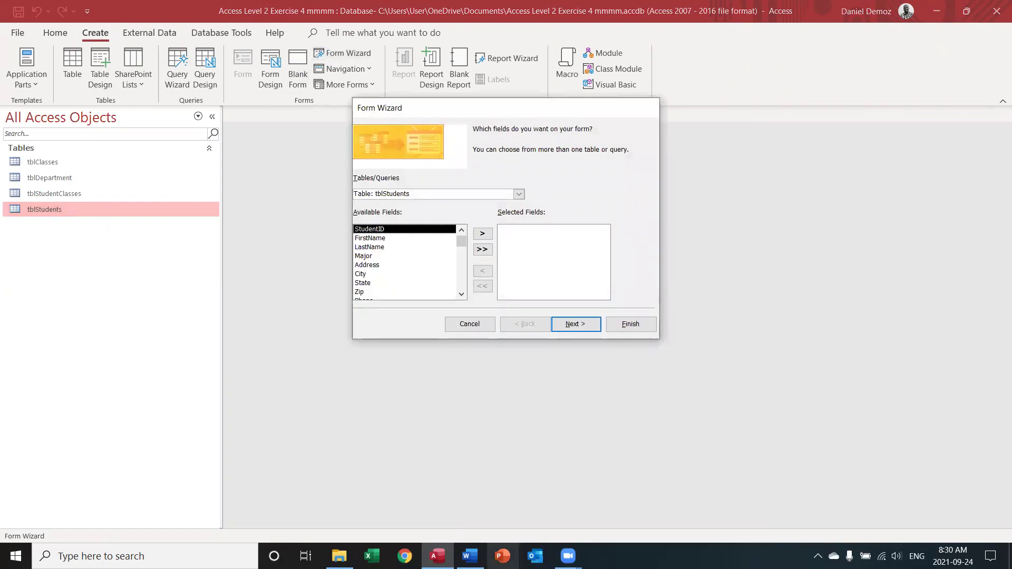
mouse_move(437, 556)
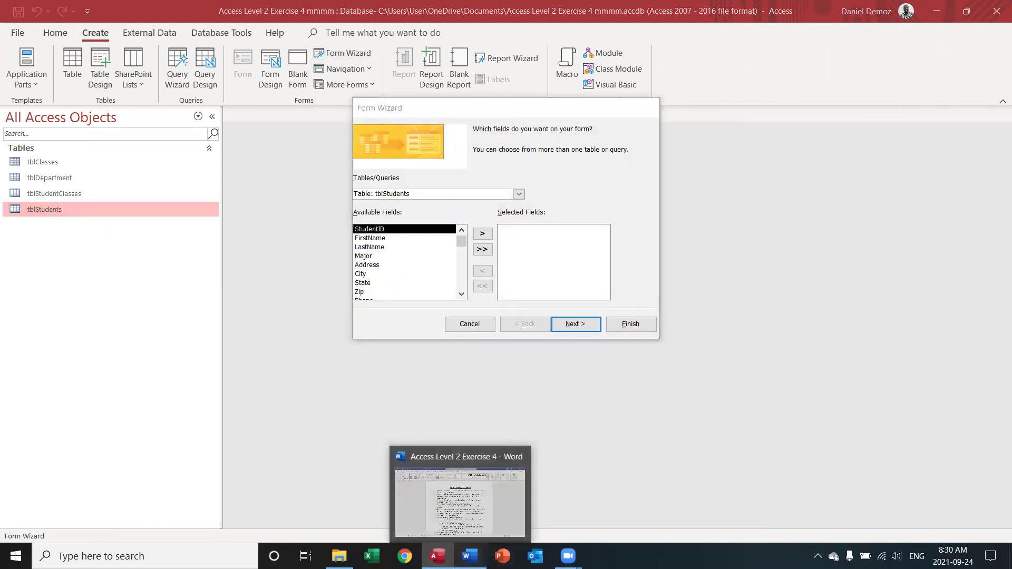
left_click(470, 556)
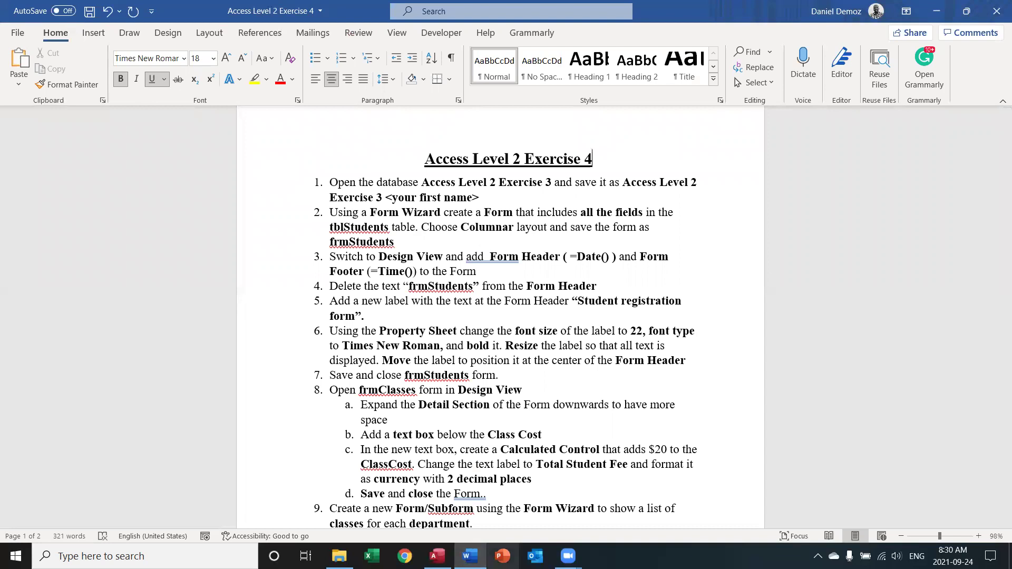
left_click(441, 553)
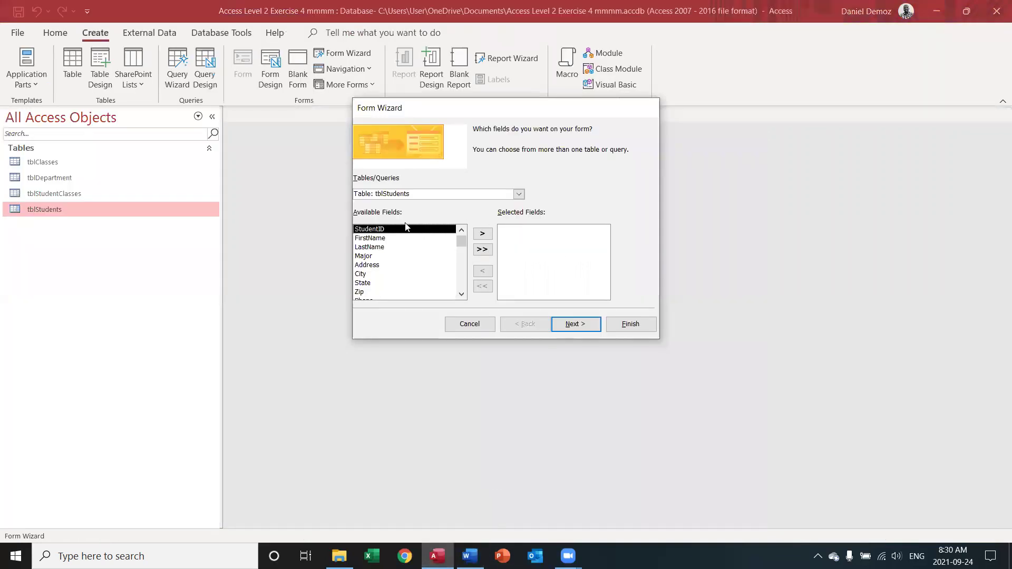
left_click(483, 252)
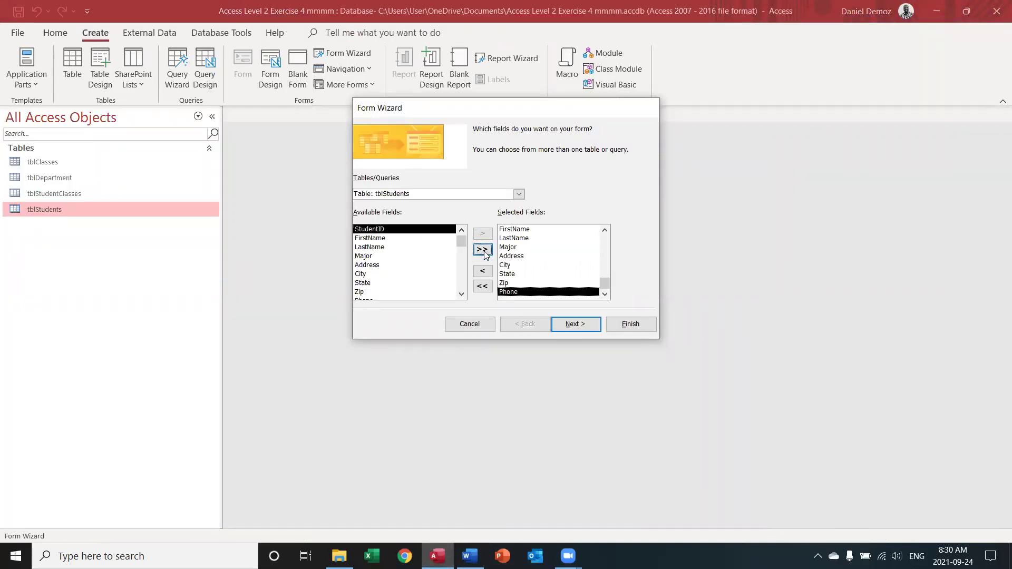
left_click(576, 325)
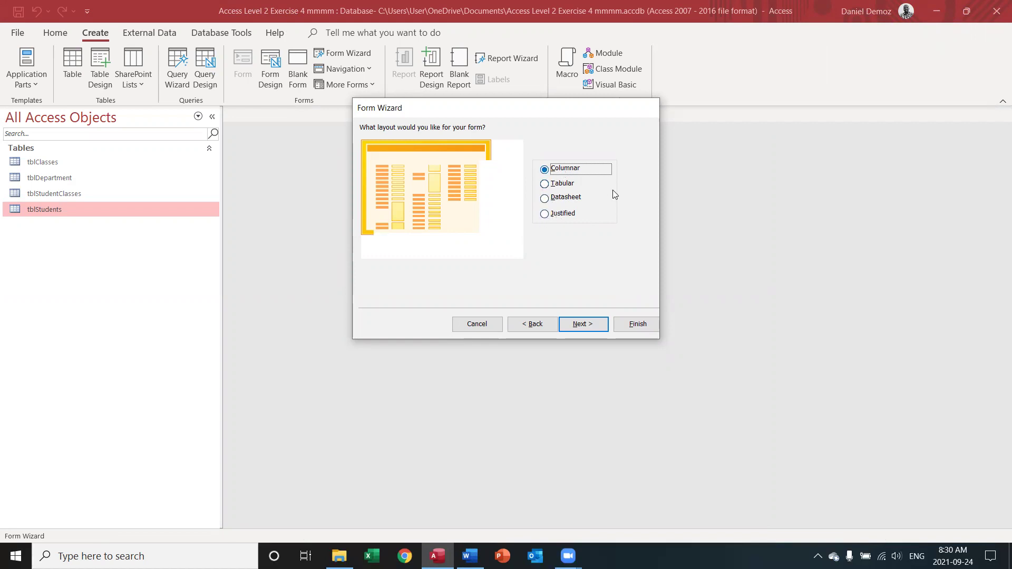
- Accept the Columnar layout, title the form tblStudentsform and finish the wizard, opening the form to view information
left_click(591, 327)
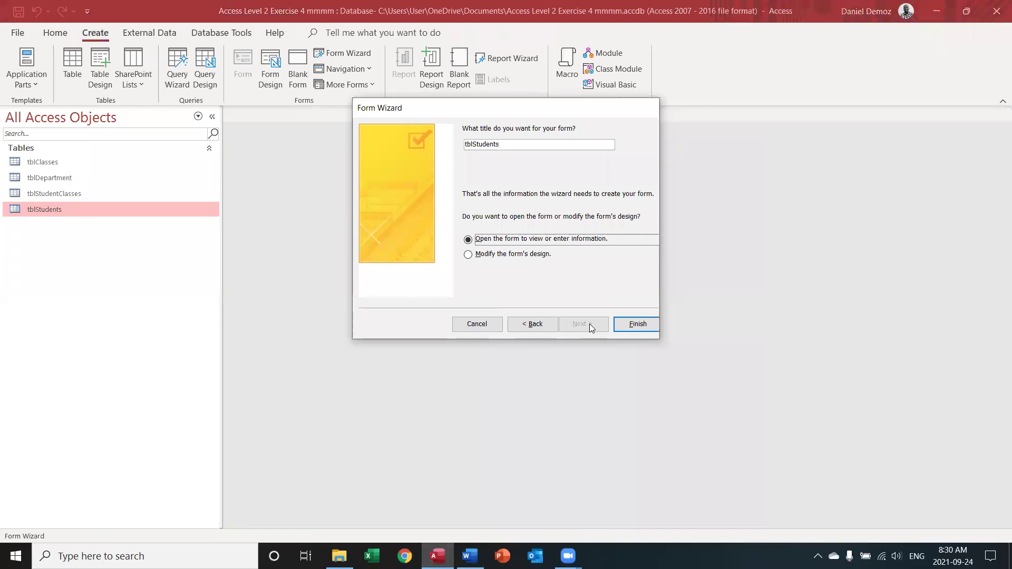
left_click(503, 144)
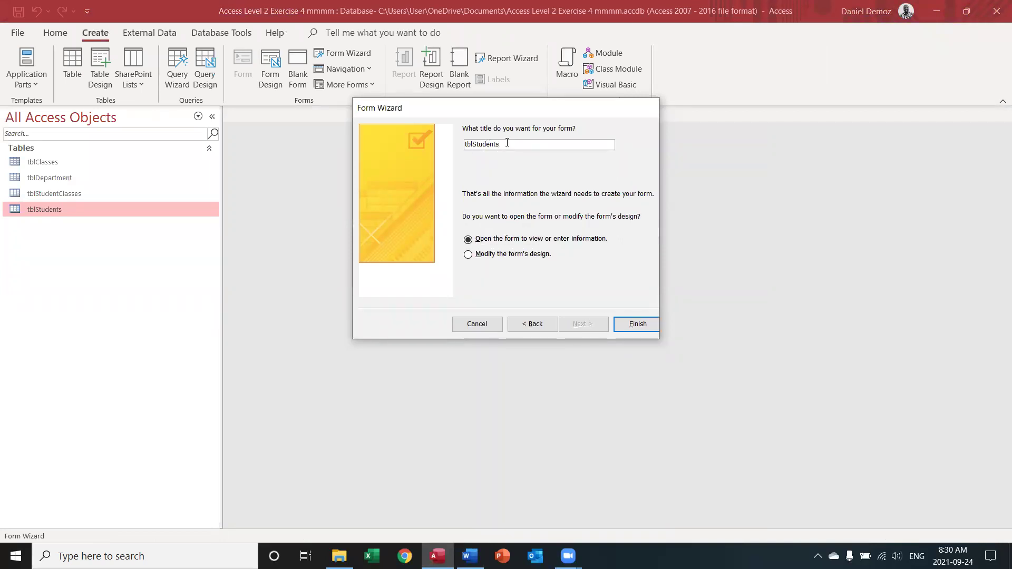
type("form")
left_click(640, 325)
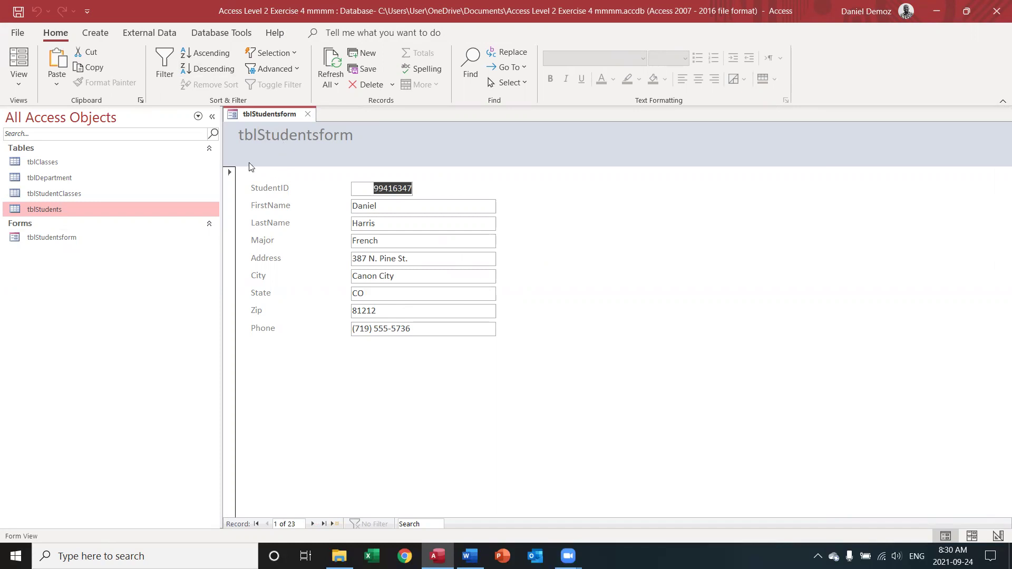
- Browse the student records in the new form one by one up to record 9
left_click(313, 524)
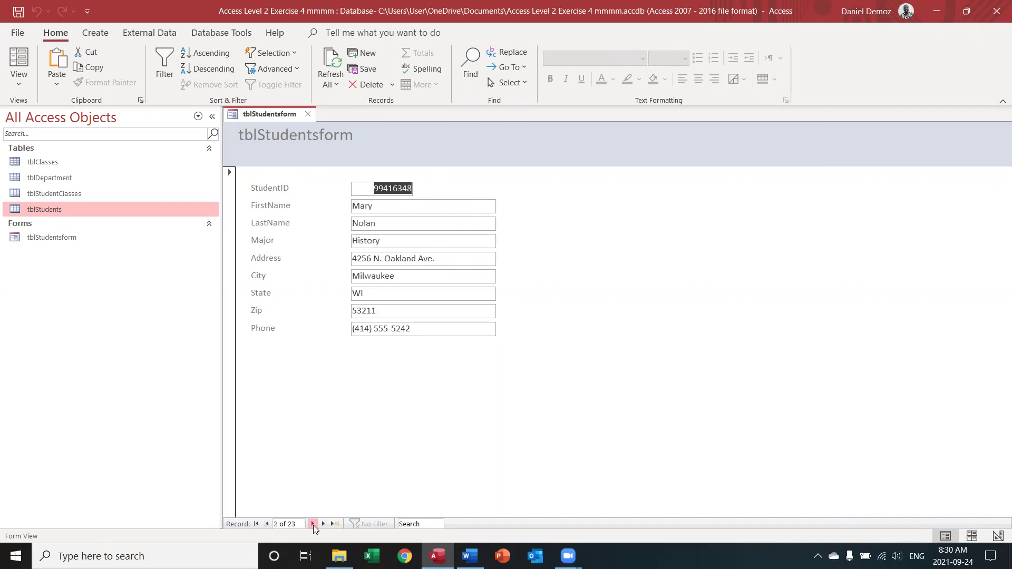
left_click(313, 524)
left_click(314, 524)
left_click(313, 524)
left_click(313, 524)
left_click(313, 524)
left_click(313, 524)
left_click(313, 523)
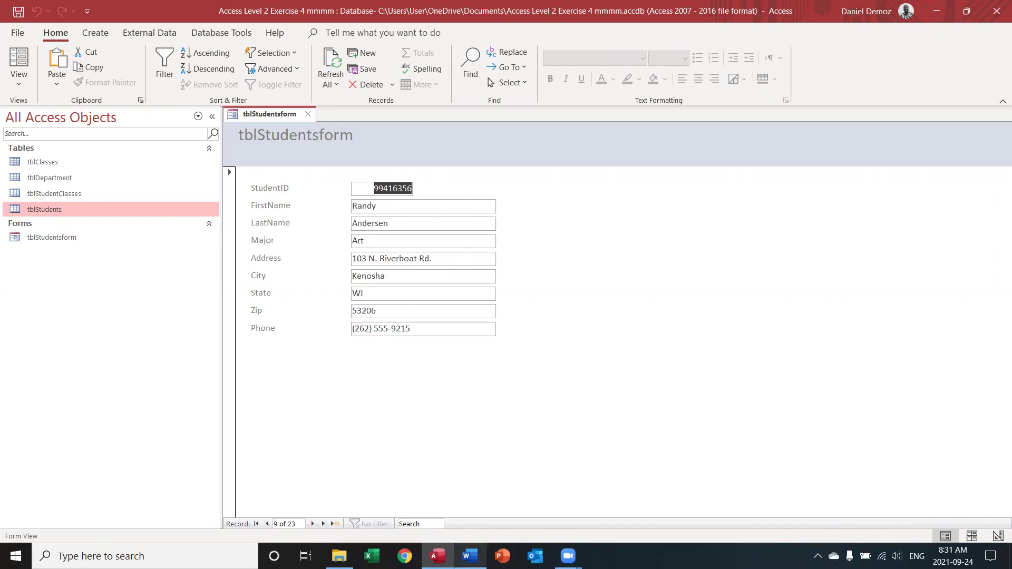
- Switch to the Word instructions and highlight the whole of instruction 2 in yellow
left_click(470, 556)
left_click_drag(330, 211, 391, 242)
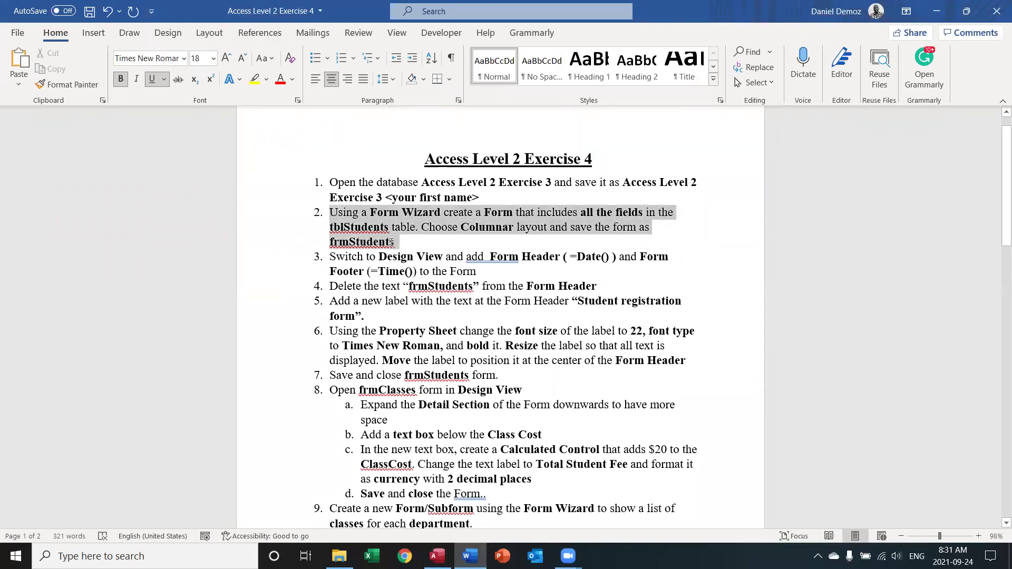
left_click(255, 79)
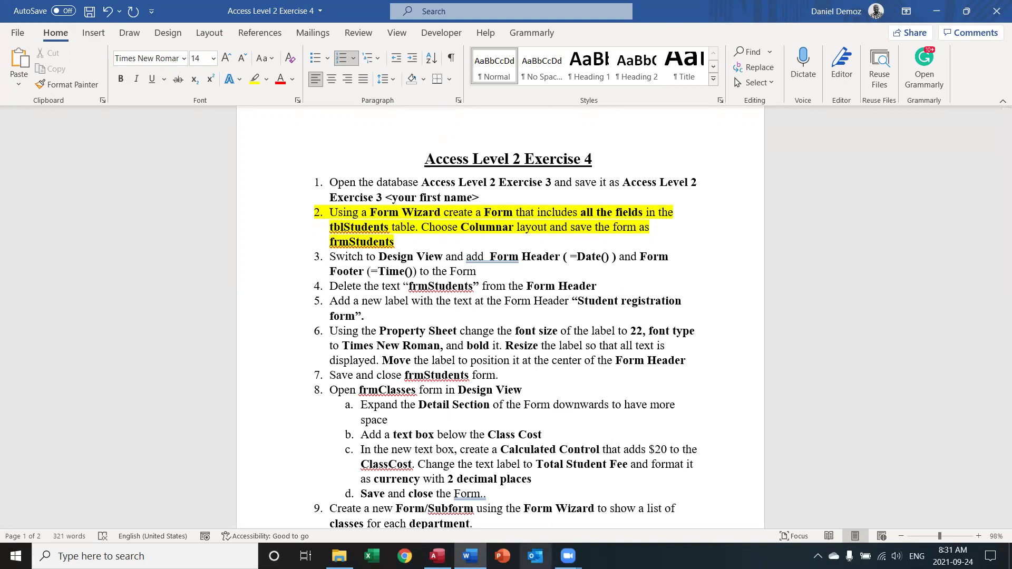
- Return to Access, switch tblStudentsform to Design View and expand the Form Footer section to about 1.3 cm high
mouse_move(437, 556)
left_click(447, 501)
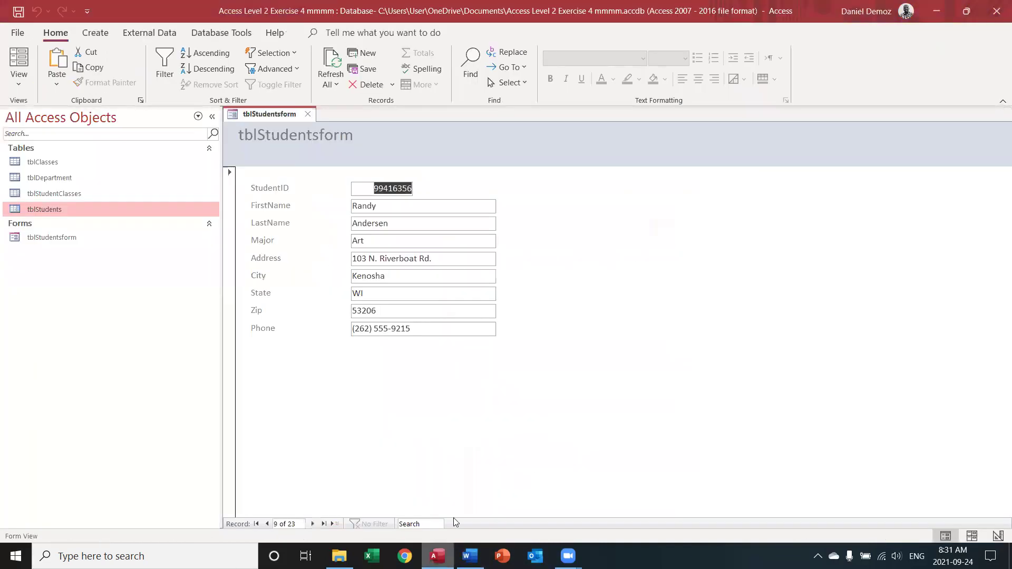
left_click(20, 85)
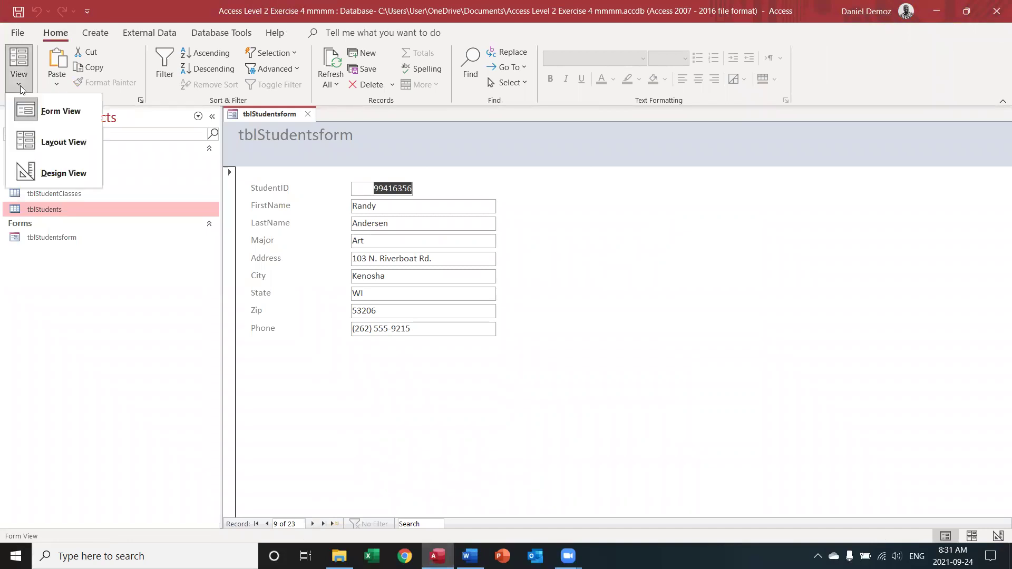
left_click(40, 168)
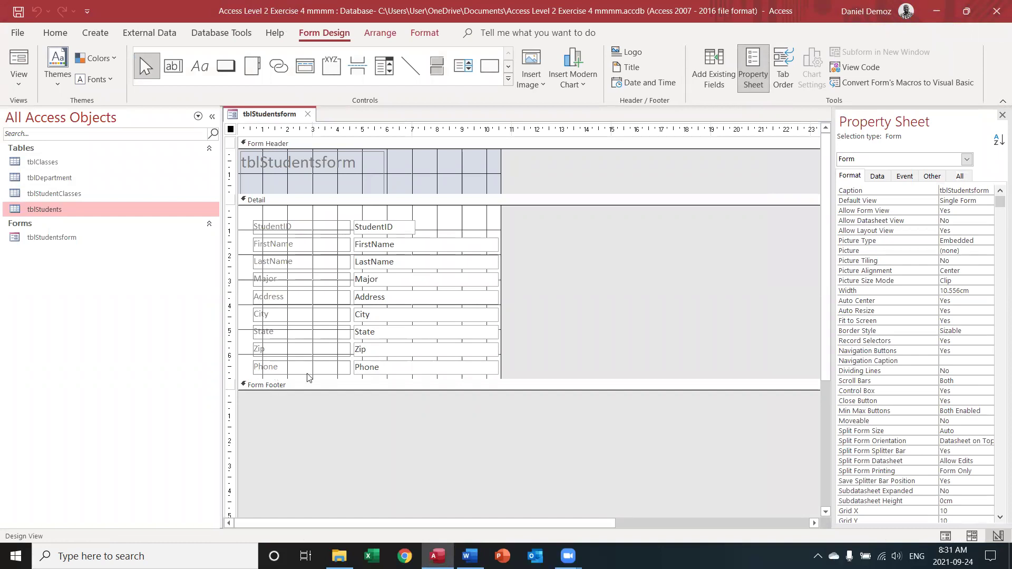
left_click_drag(311, 390, 308, 423)
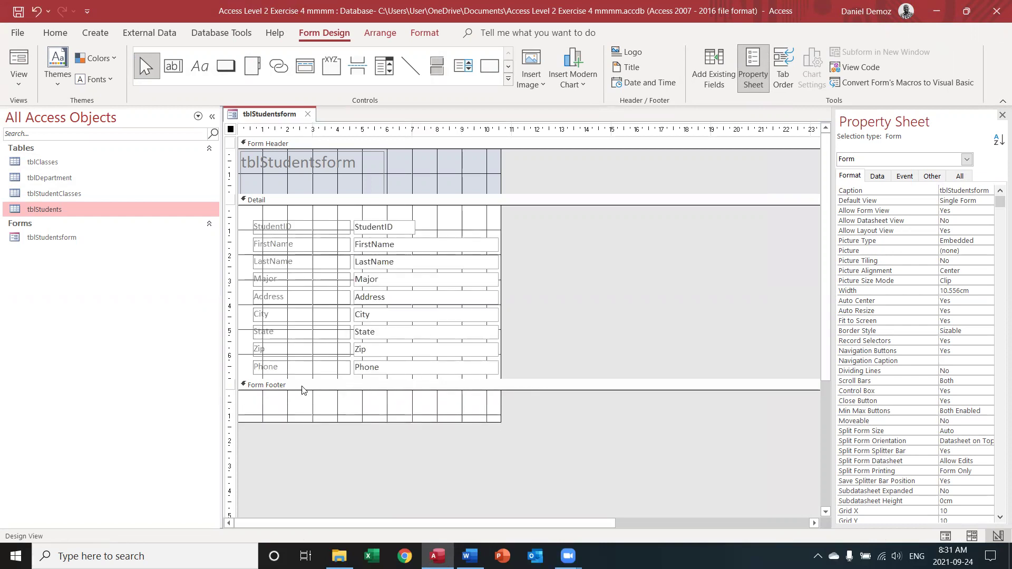
- Examine the Form Header and Form Footer sections, check instruction 3 in the Word document and return to Access
left_click(264, 146)
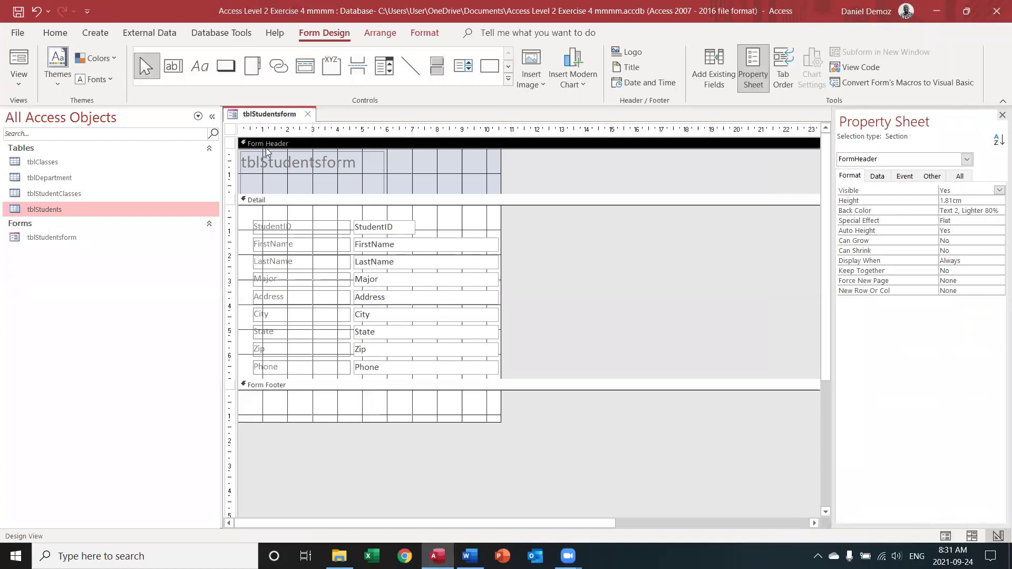
left_click(265, 404)
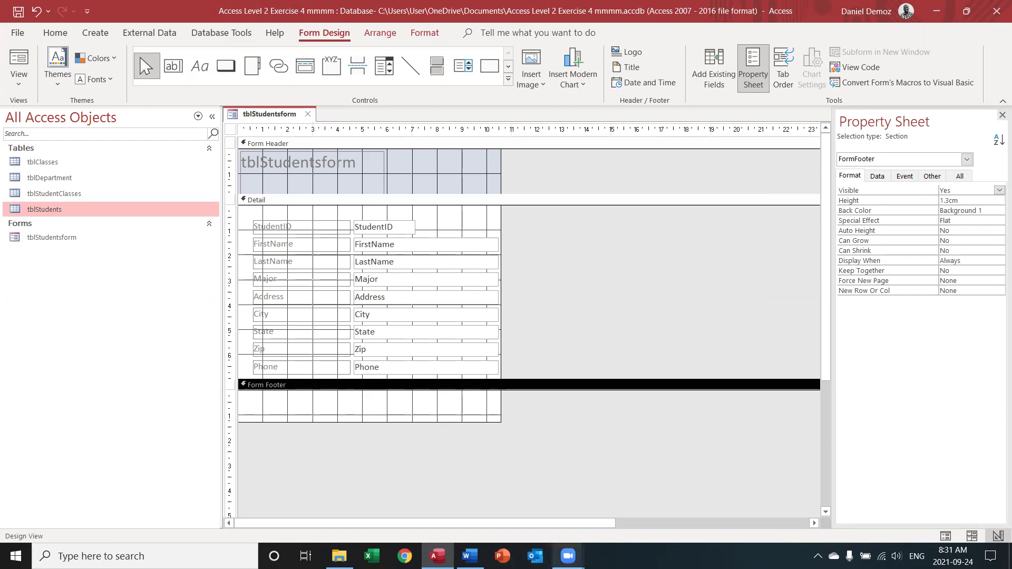
left_click(470, 556)
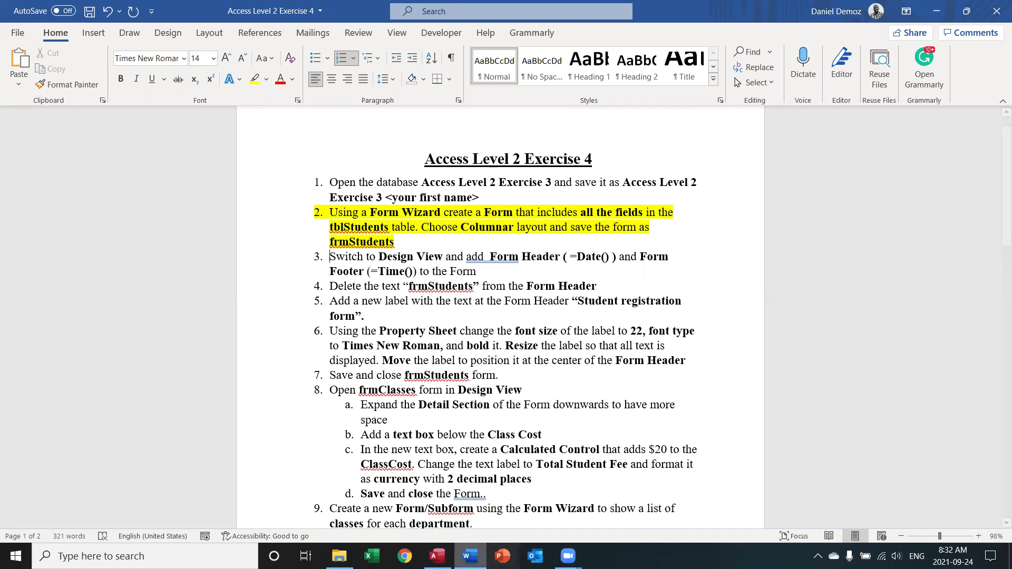
mouse_move(568, 556)
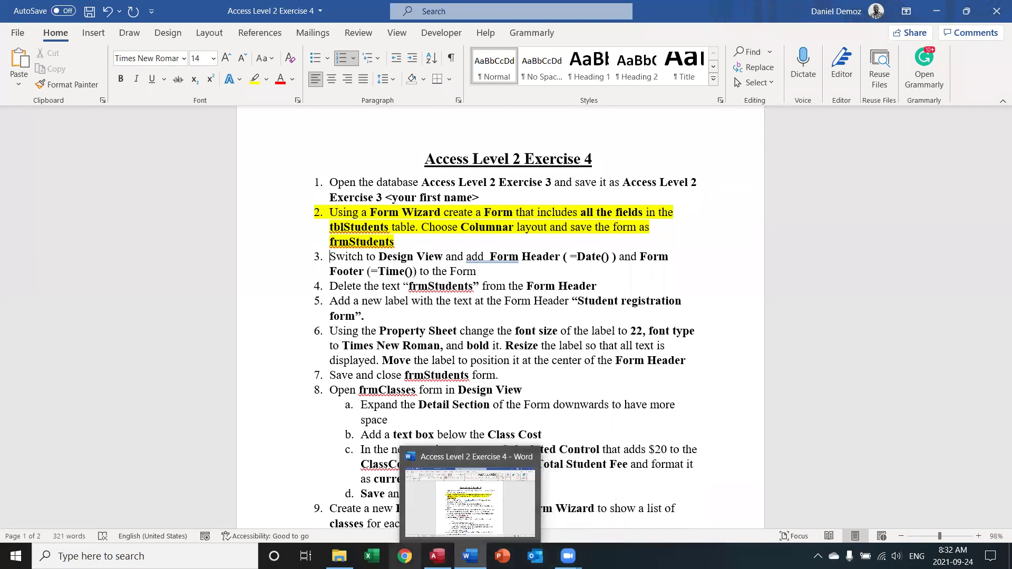
left_click(437, 556)
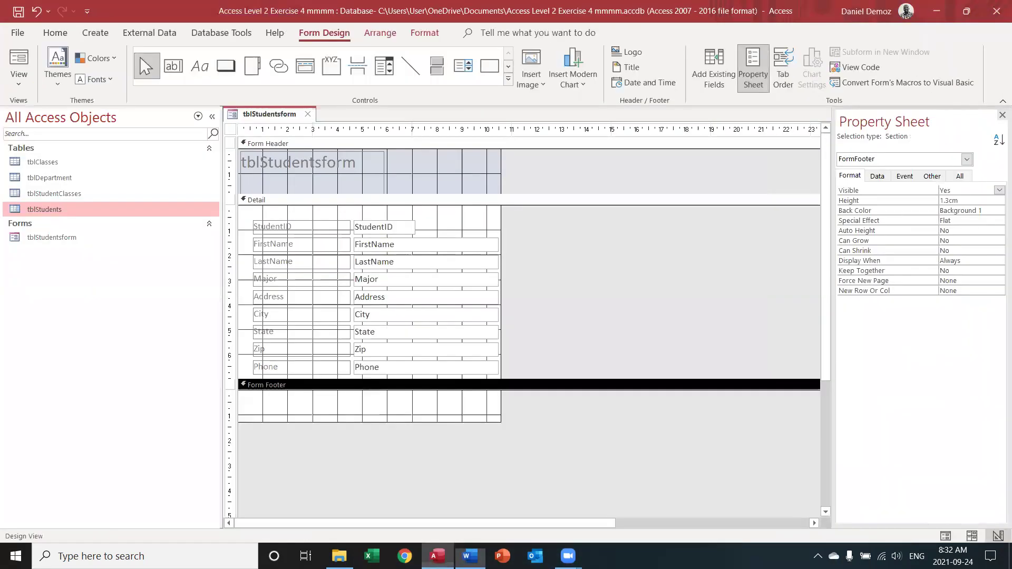
- Add a text box about 2.7 cm wide below the title in the Form Header and enter =(date) in it
left_click(272, 144)
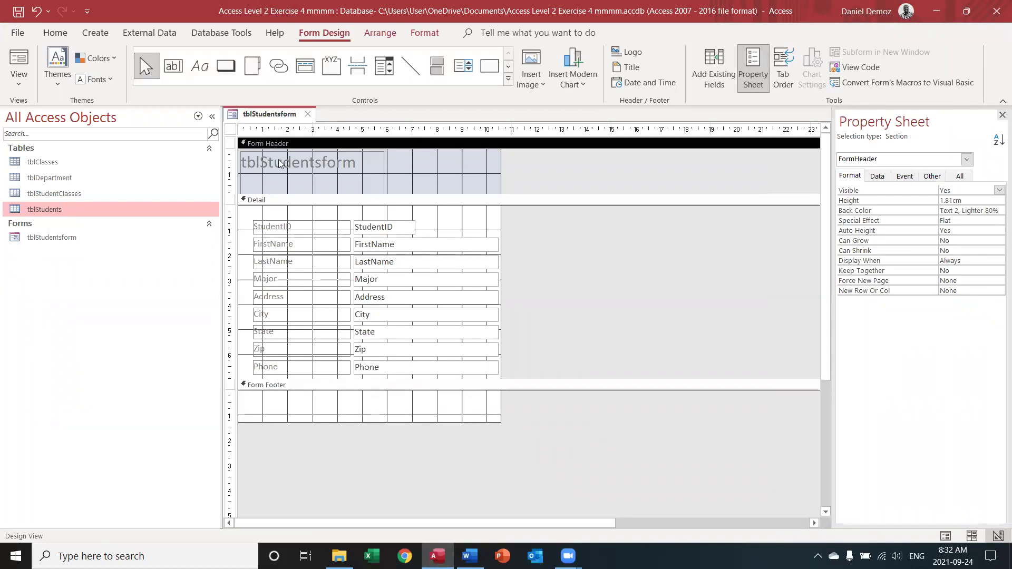
left_click(268, 407)
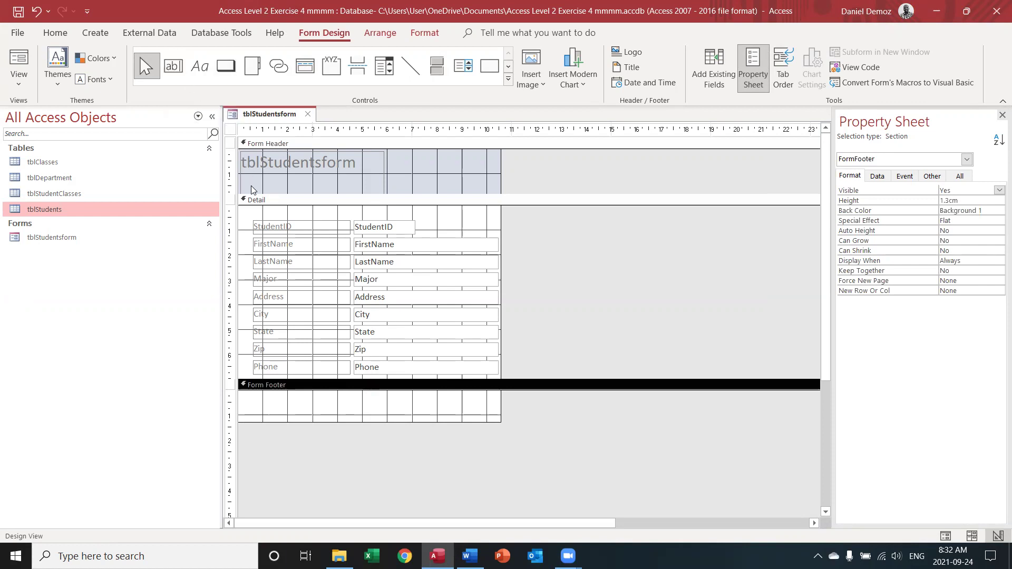
left_click(172, 75)
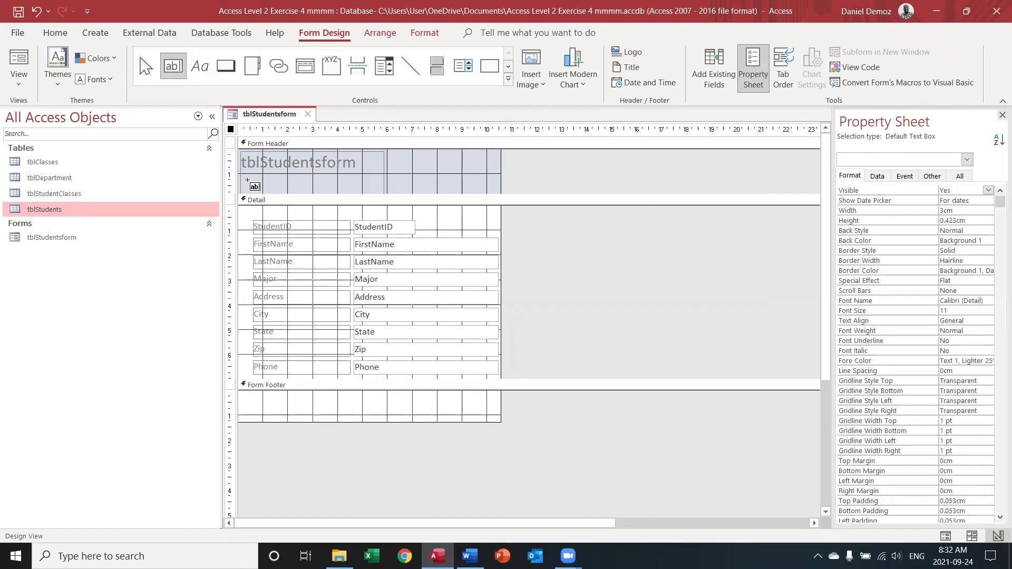
left_click_drag(244, 176, 310, 191)
left_click(282, 182)
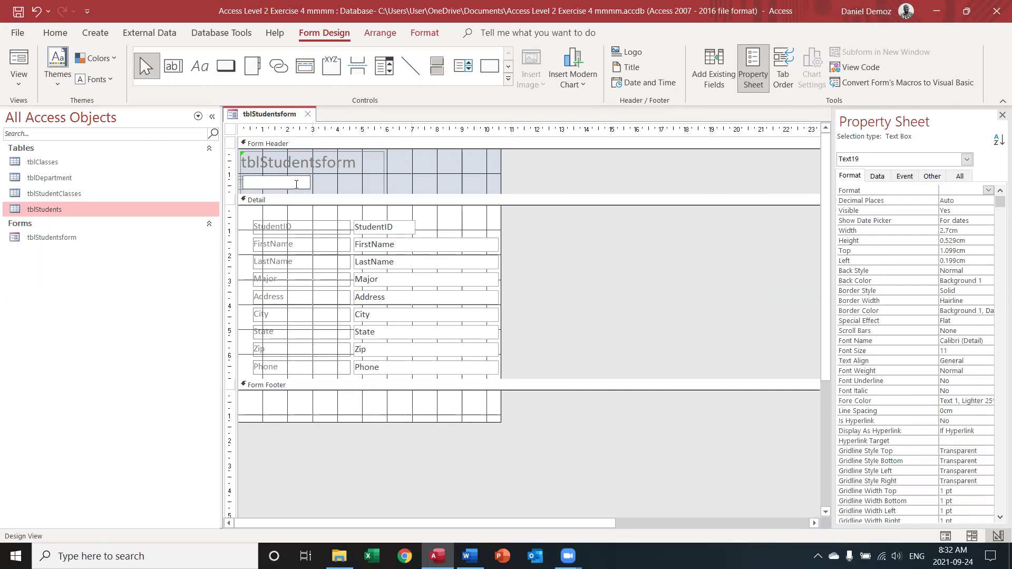
type("=(date")
left_click(268, 407)
- Add a text box about 3 cm wide in the Form Footer and enter =(time) in it
left_click(255, 404)
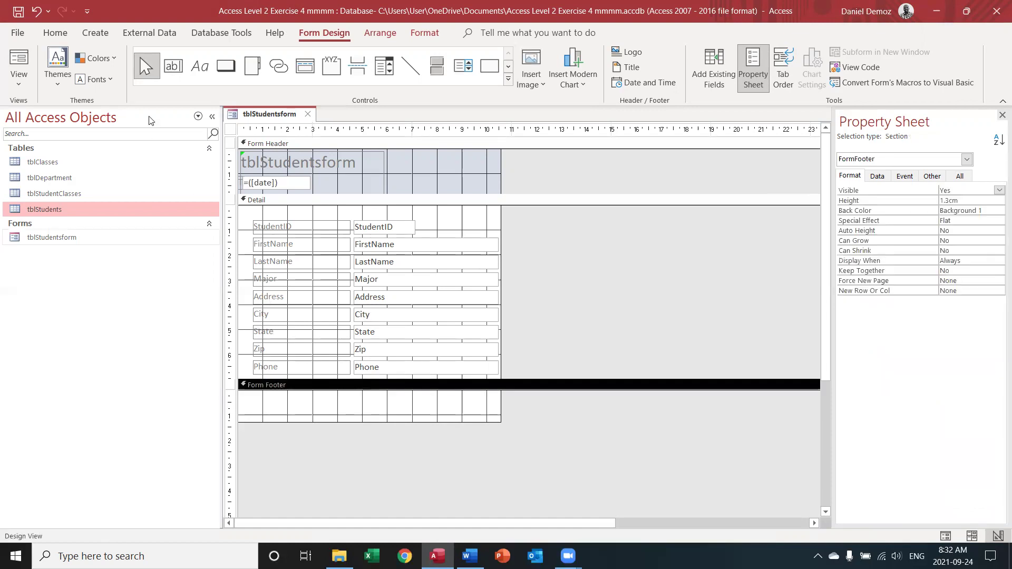
left_click(170, 67)
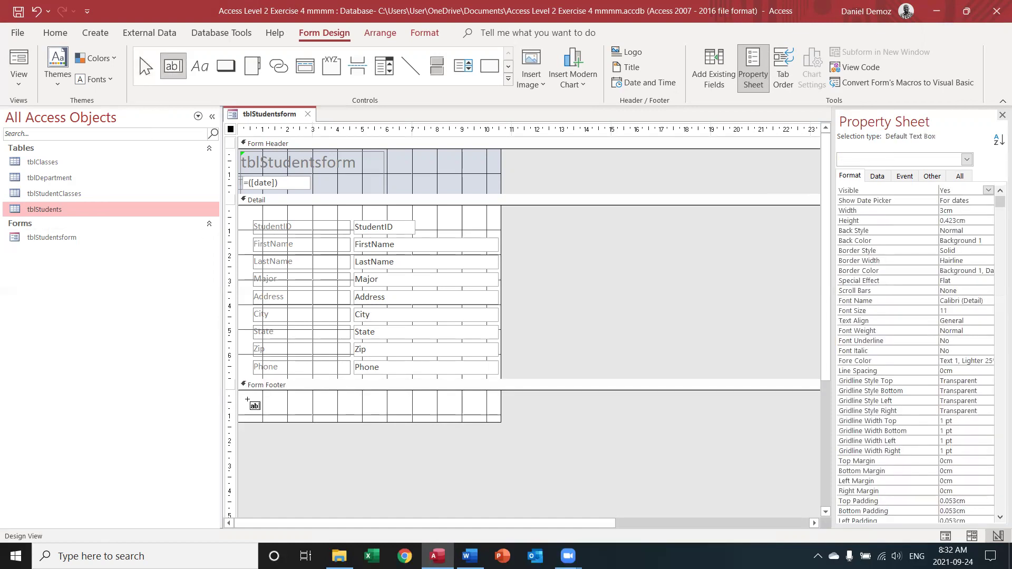
left_click_drag(244, 395, 322, 409)
left_click(284, 400)
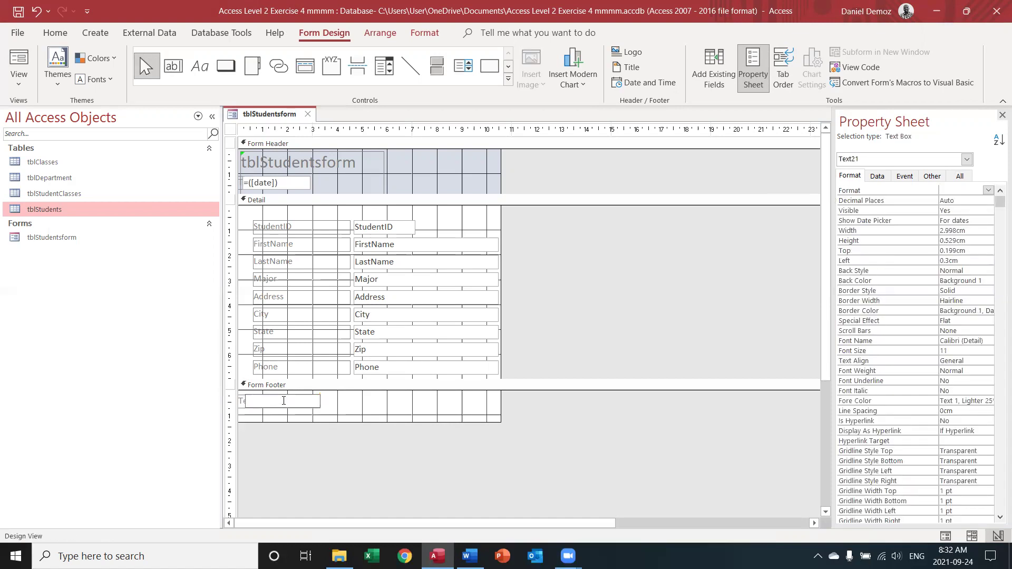
type("=(time)")
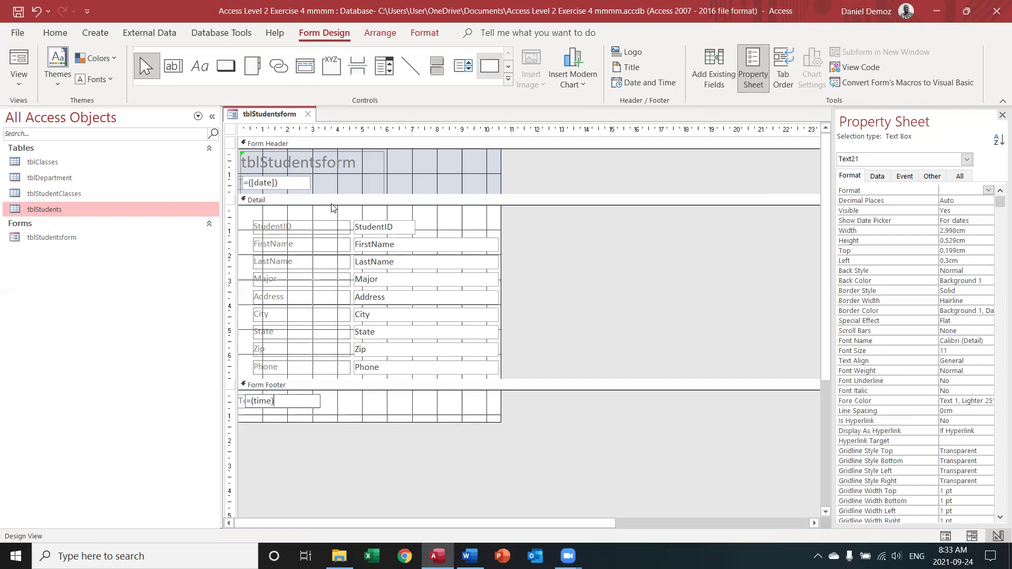
- Check instruction 3 in the Word document, return to Access and correct the Form Header text box expression to =(Date())
key("alt+Tab")
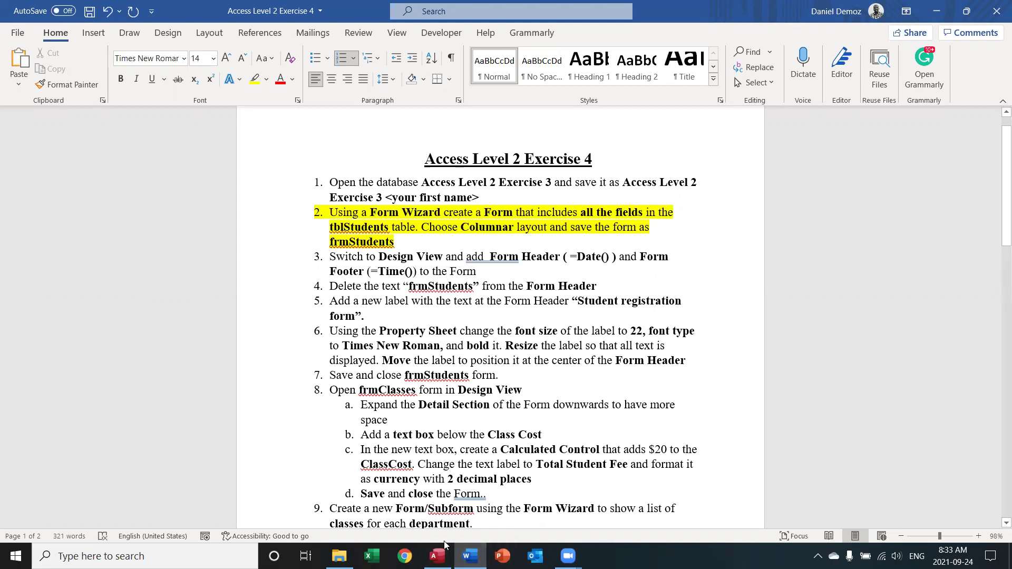
left_click(437, 556)
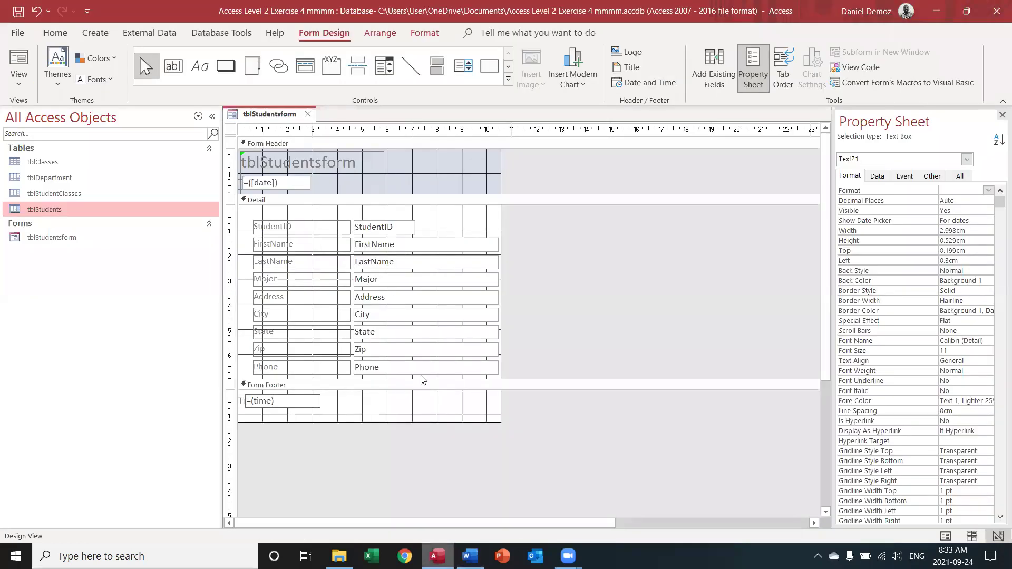
left_click(276, 184)
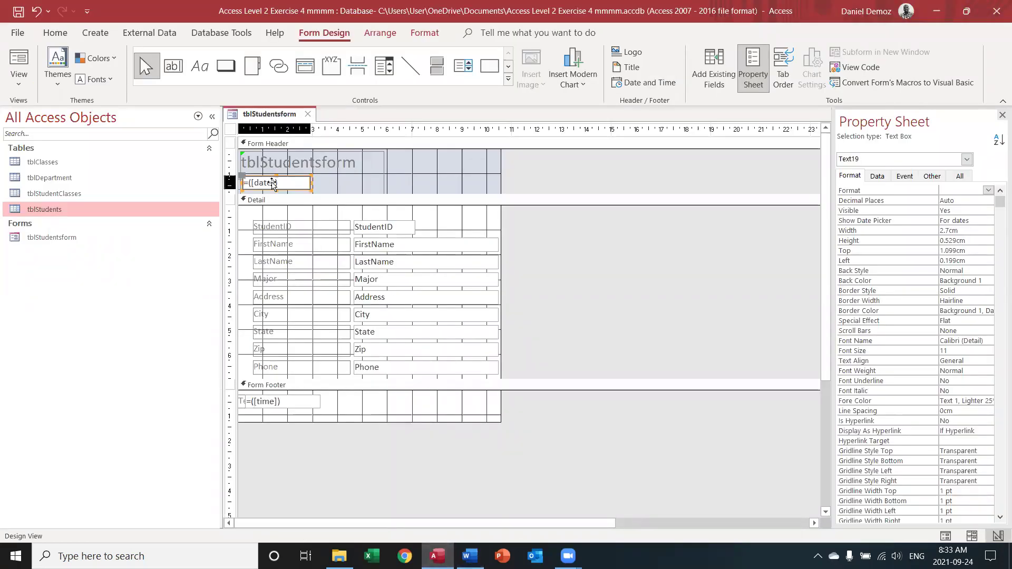
left_click(326, 195)
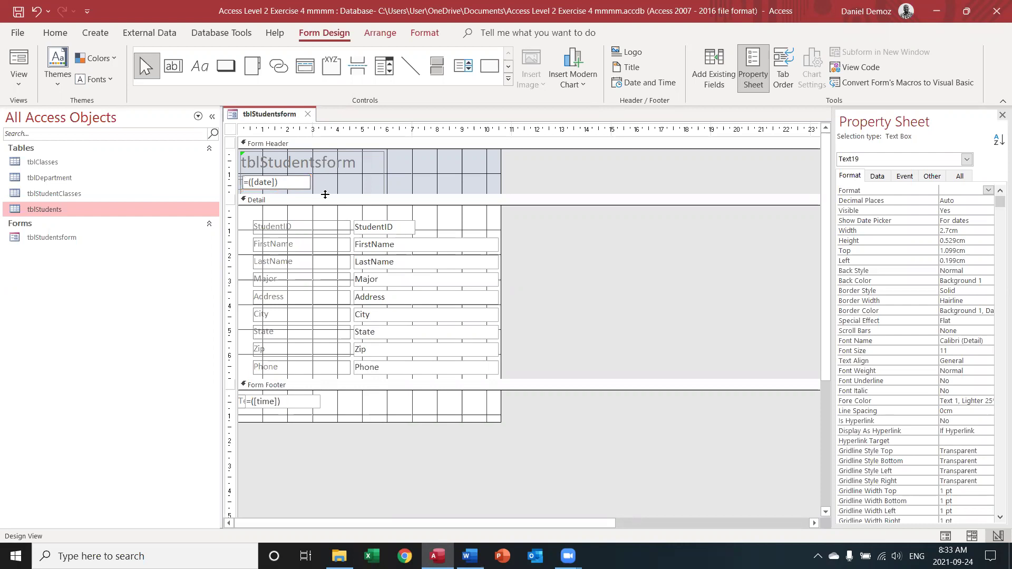
key("BackSpace")
key("BackSpace")
key("BackSpace")
key("BackSpace")
key("BackSpace")
key("BackSpace")
type("data")
key("BackSpace")
type("e(")
- Correct the expression in the Form Footer text box to =(Time())
left_click(280, 402)
left_click(276, 402)
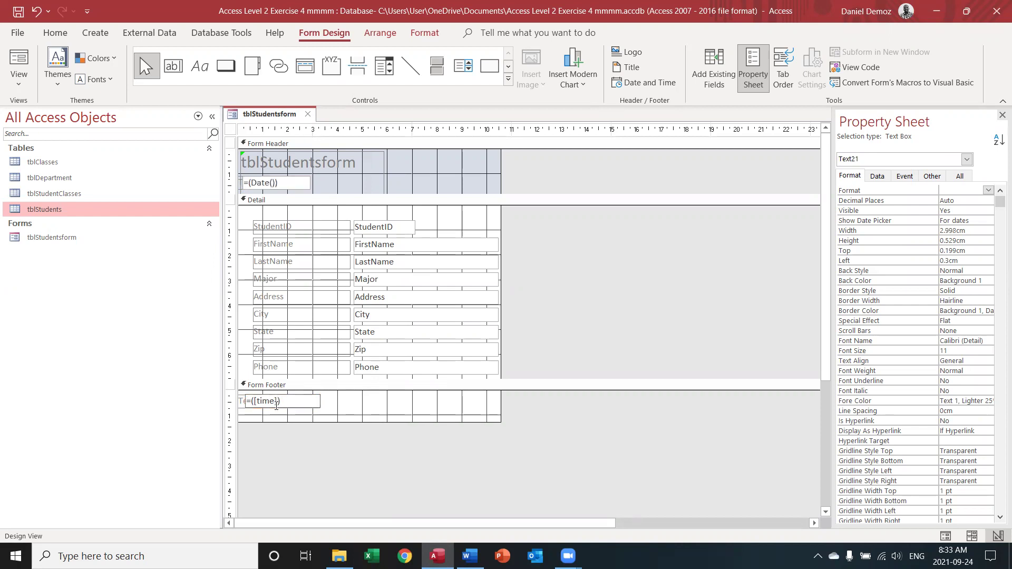
key("BackSpace")
key("BackSpace")
key("BackSpace")
key("BackSpace")
key("BackSpace")
key("BackSpace")
type("Time()")
left_click(308, 456)
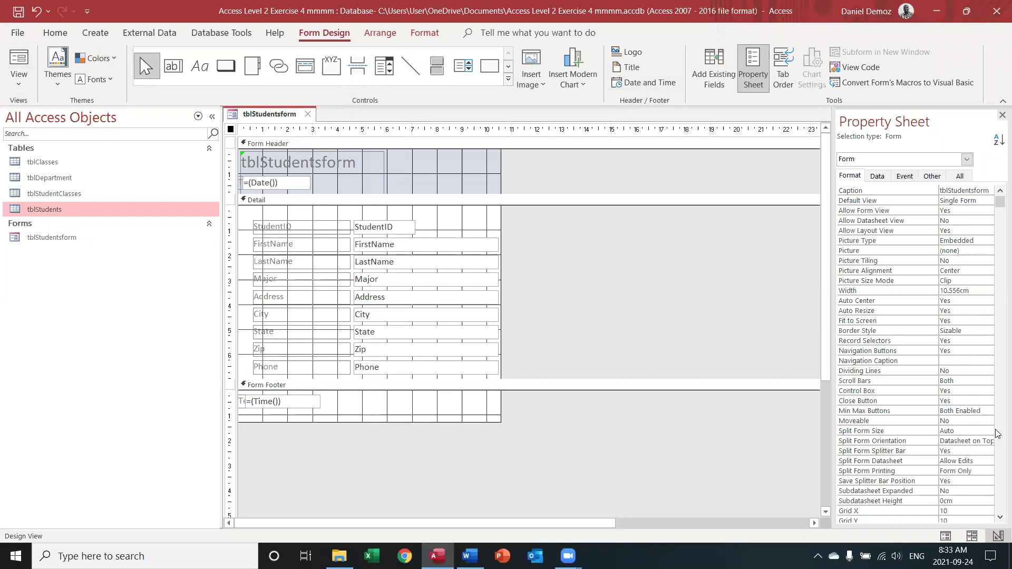
- Preview the form in Form View to check the date and time, and return to Design View
left_click(945, 536)
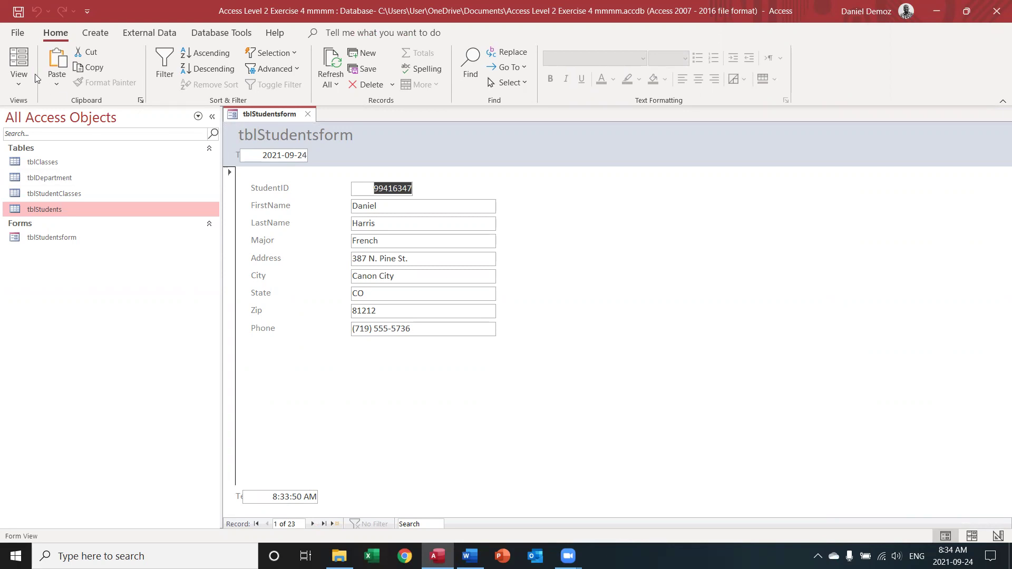
left_click(22, 82)
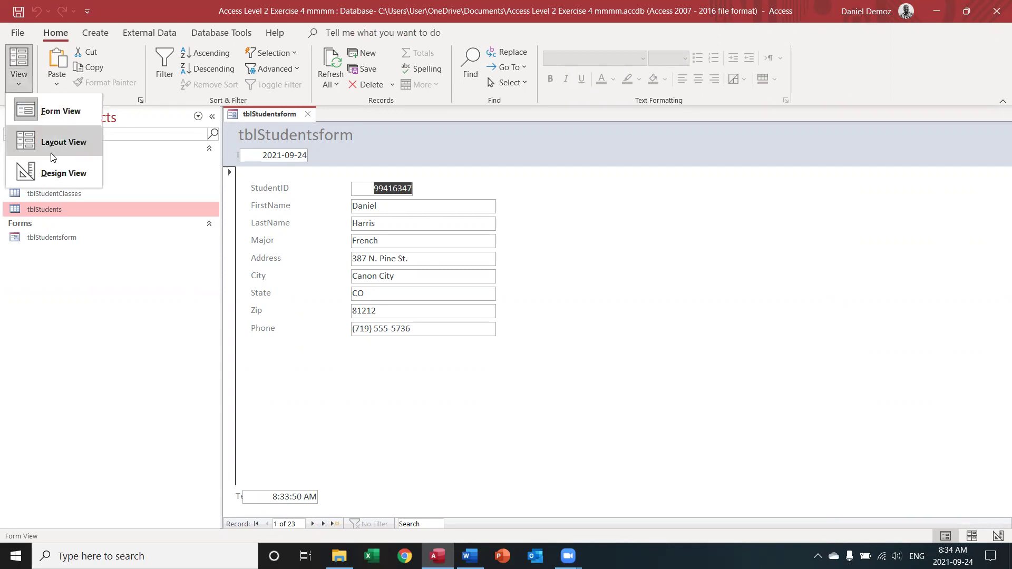
left_click(55, 173)
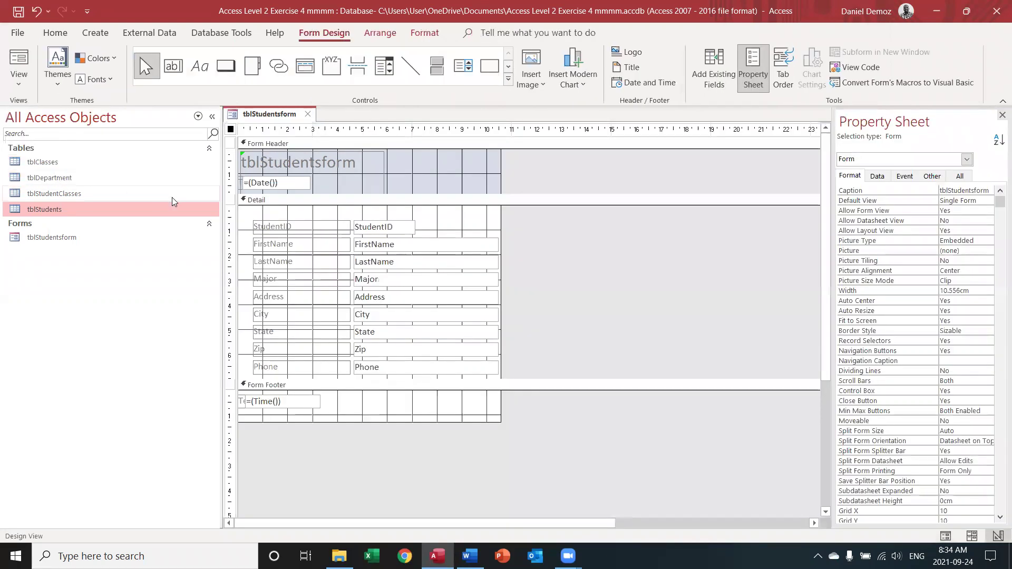
left_click(328, 182)
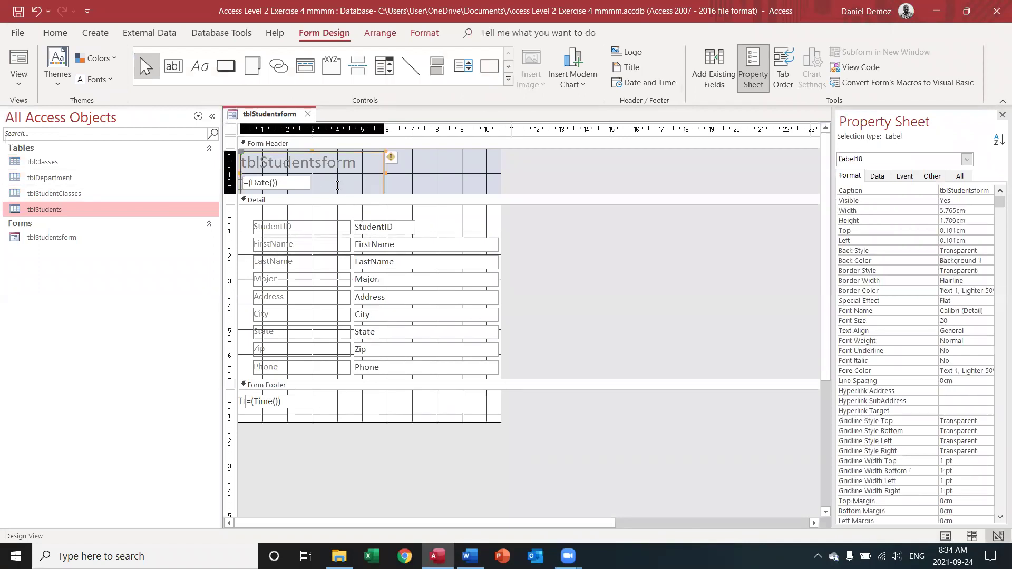
left_click(408, 186)
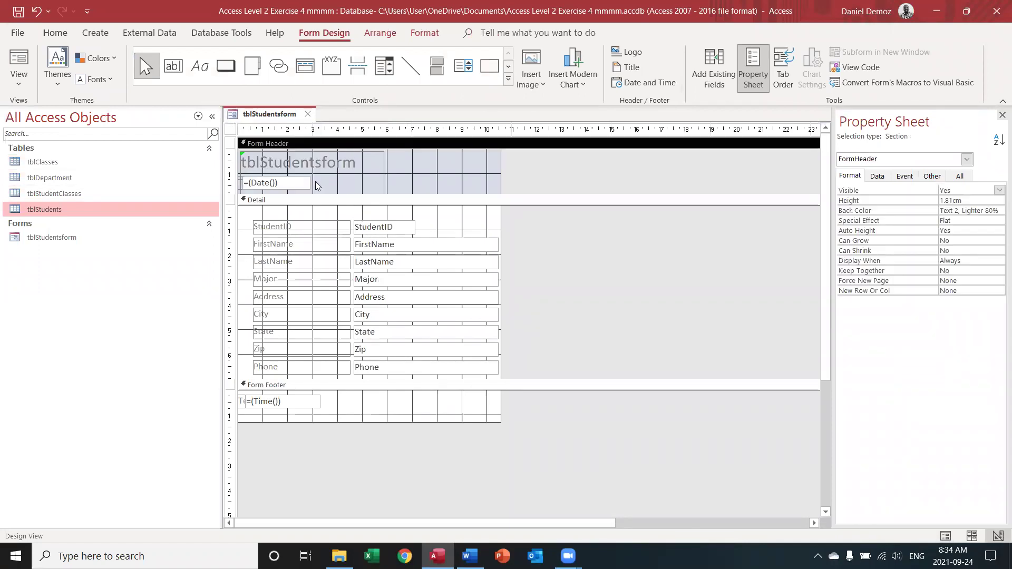
- Reposition the time text box in the Form Footer and narrow it to about 1.9 cm, clearing its attached label
left_click(316, 403)
left_click_drag(307, 394, 329, 397)
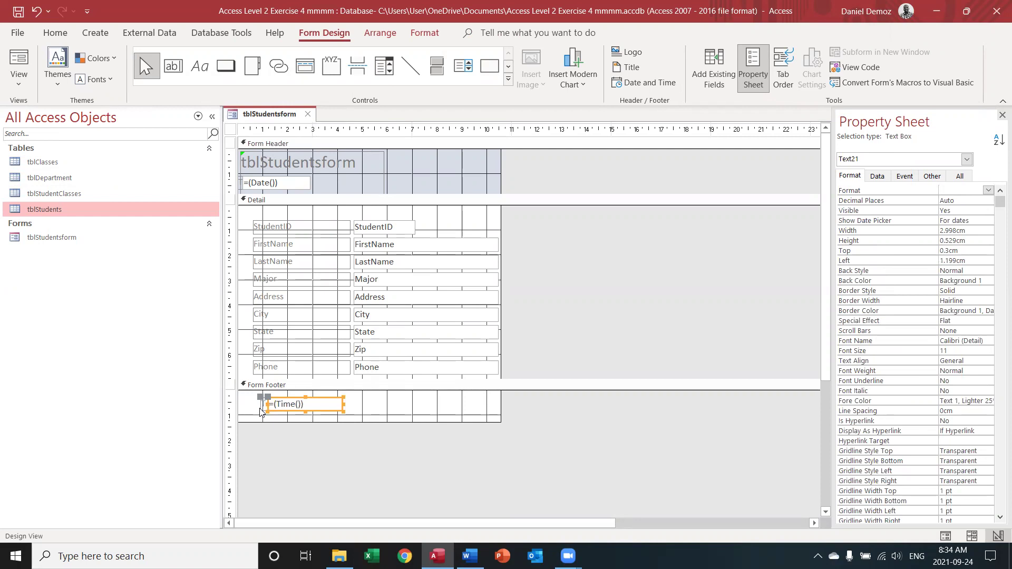
left_click(261, 408)
left_click_drag(262, 409, 240, 410)
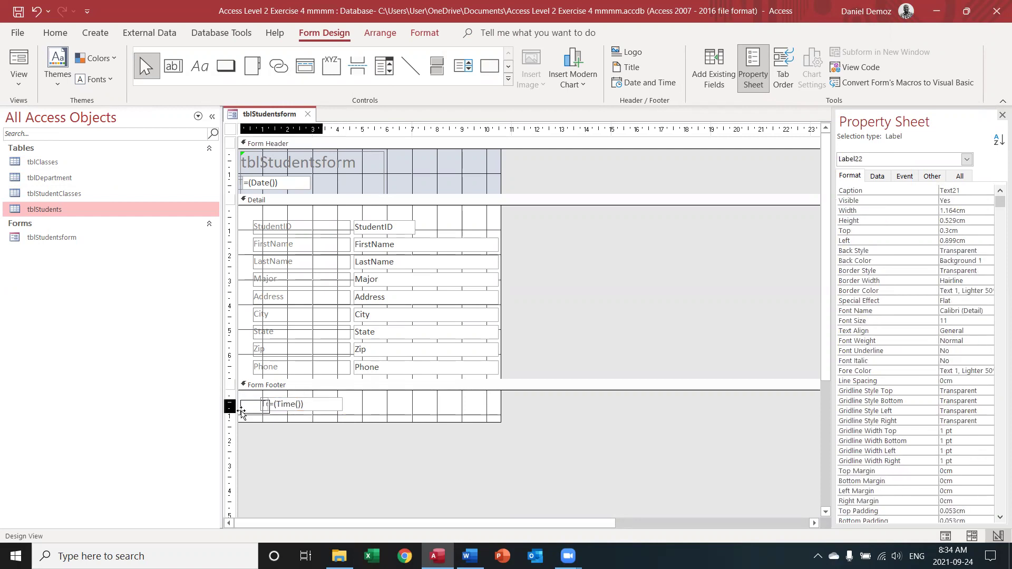
left_click(315, 404)
left_click_drag(315, 403, 318, 403)
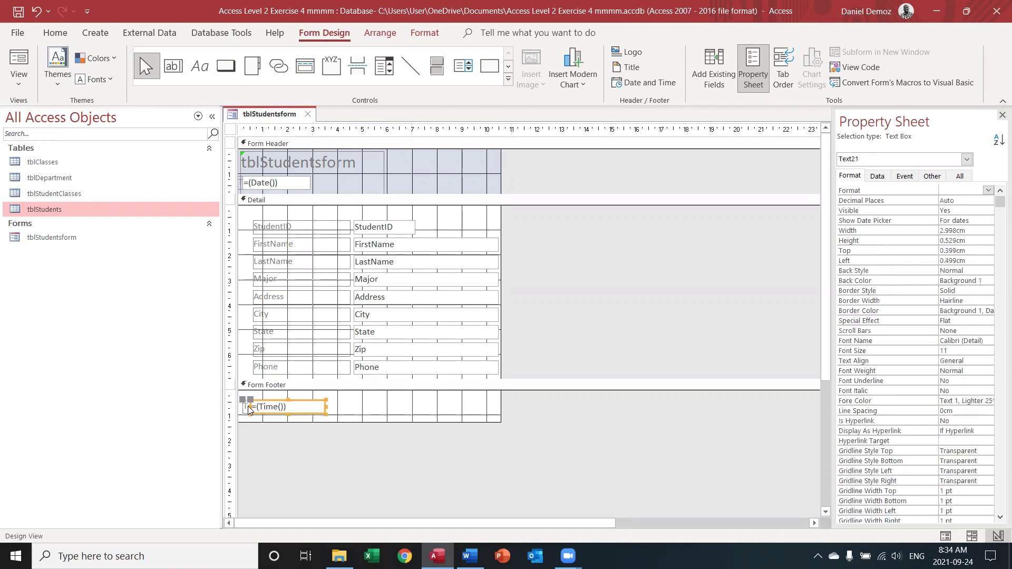
left_click_drag(249, 405, 267, 408)
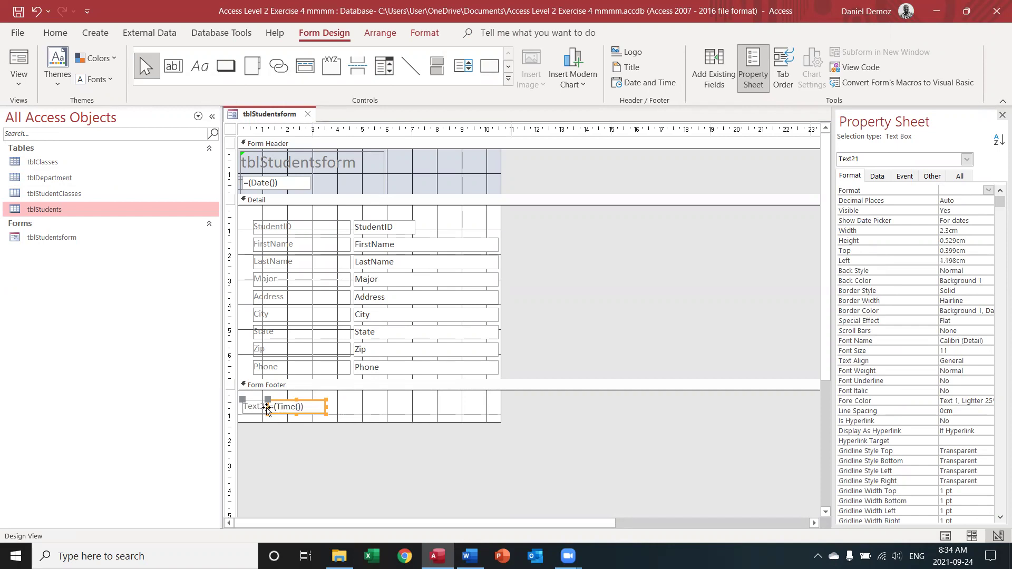
left_click_drag(268, 410, 277, 406)
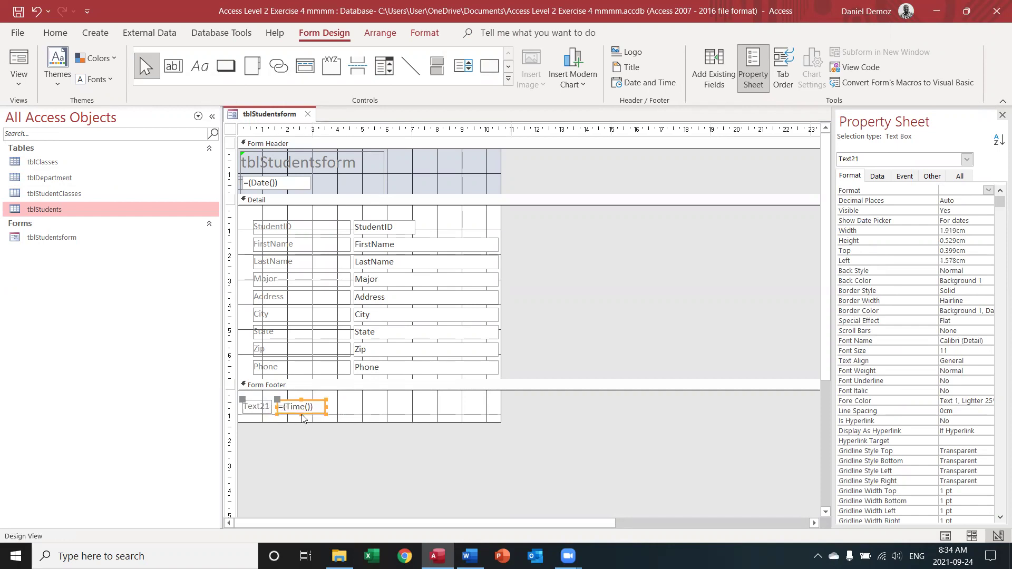
- Change the caption of the label beside the footer's time text box to Time
left_click(250, 408)
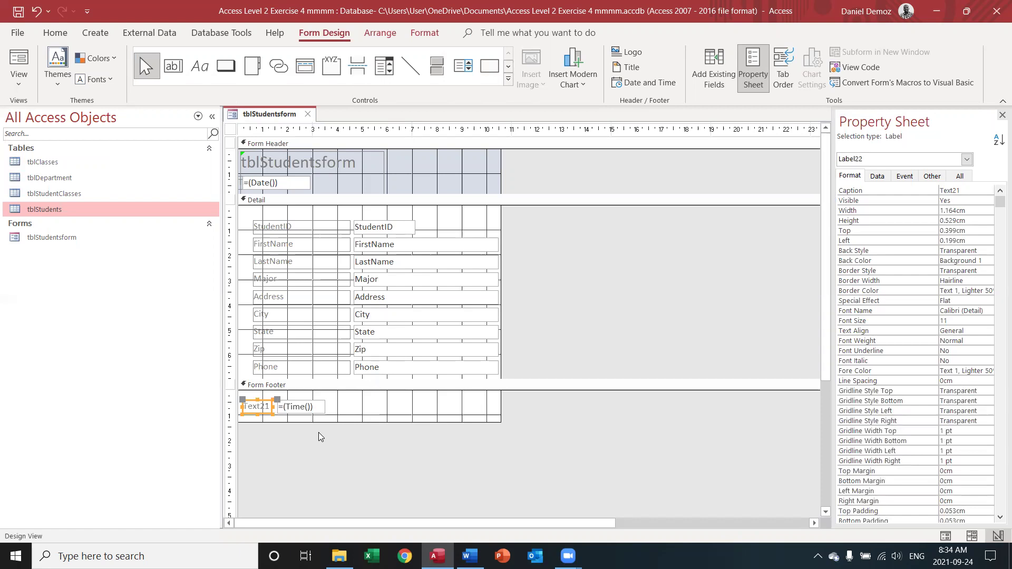
left_click(267, 407)
left_click_drag(267, 406, 278, 406)
key("BackSpace")
key("BackSpace")
key("BackSpace")
key("BackSpace")
type("Time")
left_click(324, 433)
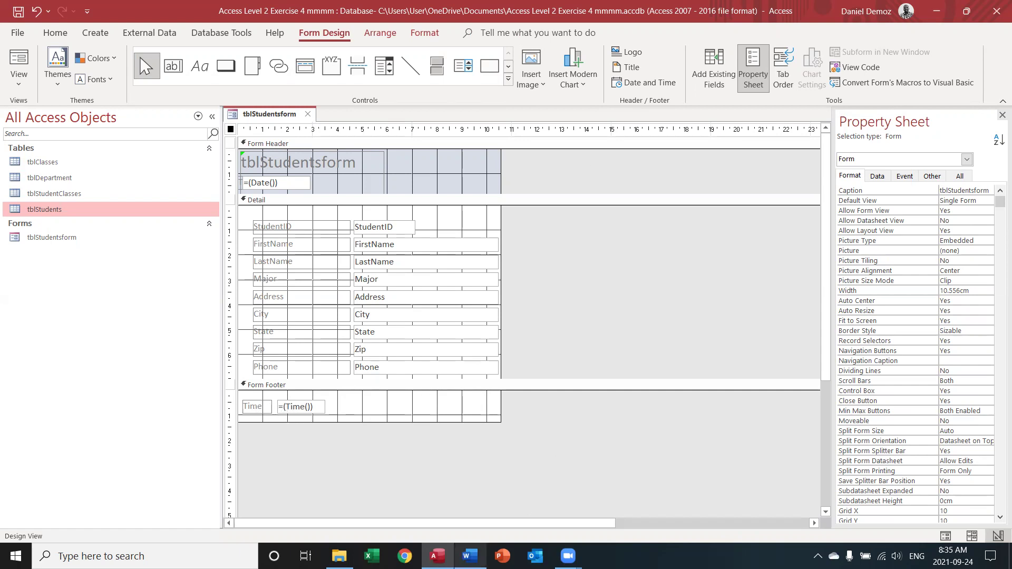
- Switch to the Word instructions and highlight the whole of instruction 3 in yellow
left_click(469, 556)
left_click_drag(331, 257, 477, 271)
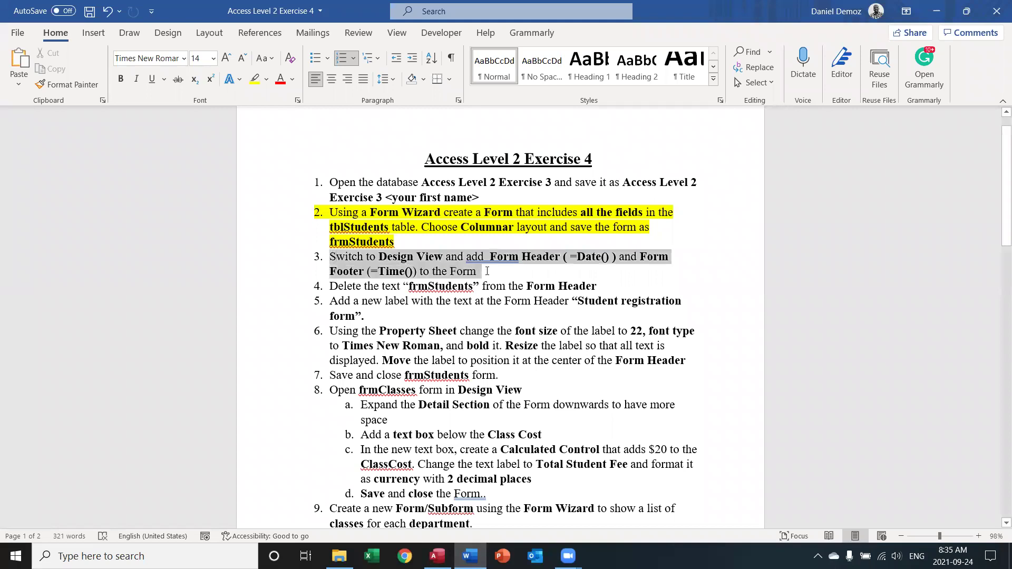
left_click(255, 79)
left_click(367, 258)
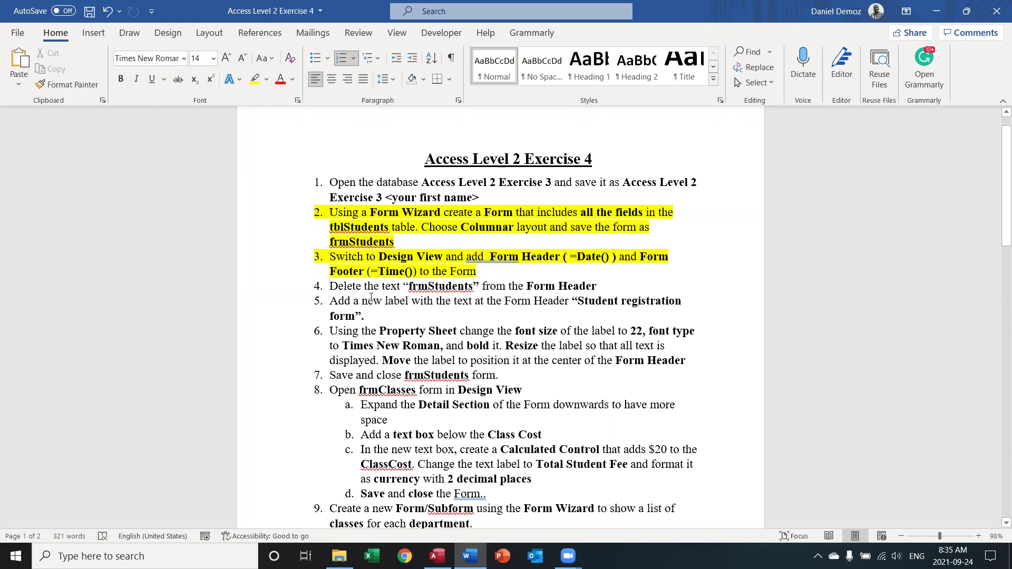
- Return to Access and delete the title text tblStudentsform from the label in the Form Header
left_click(439, 553)
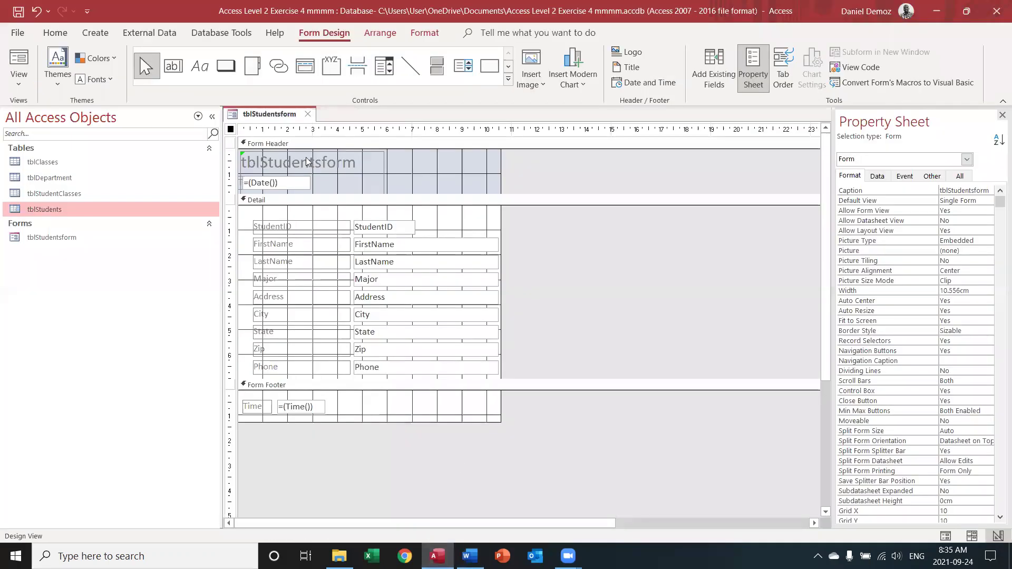
left_click(283, 161)
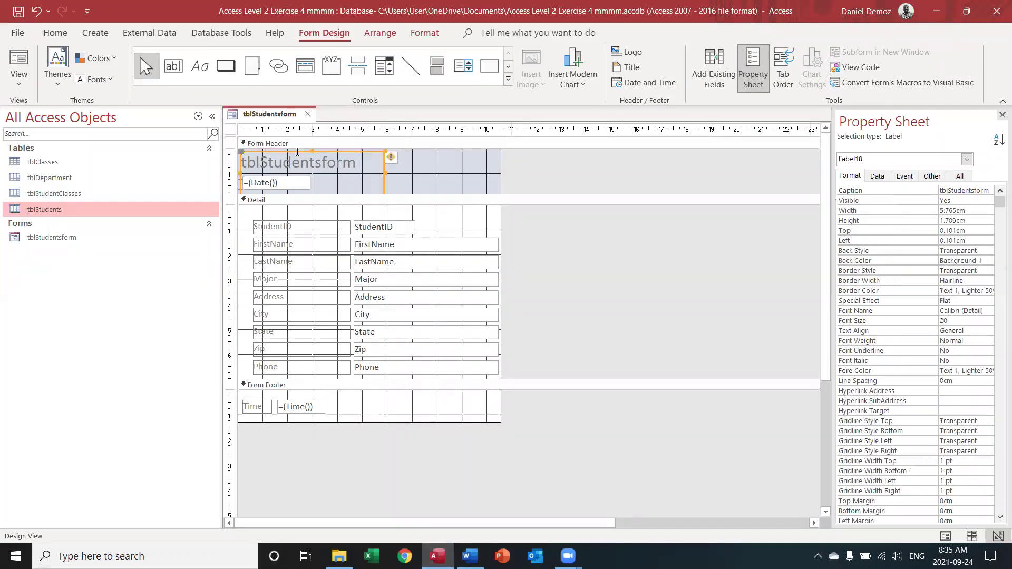
left_click(247, 162)
left_click_drag(247, 163, 364, 161)
key("BackSpace")
key("BackSpace")
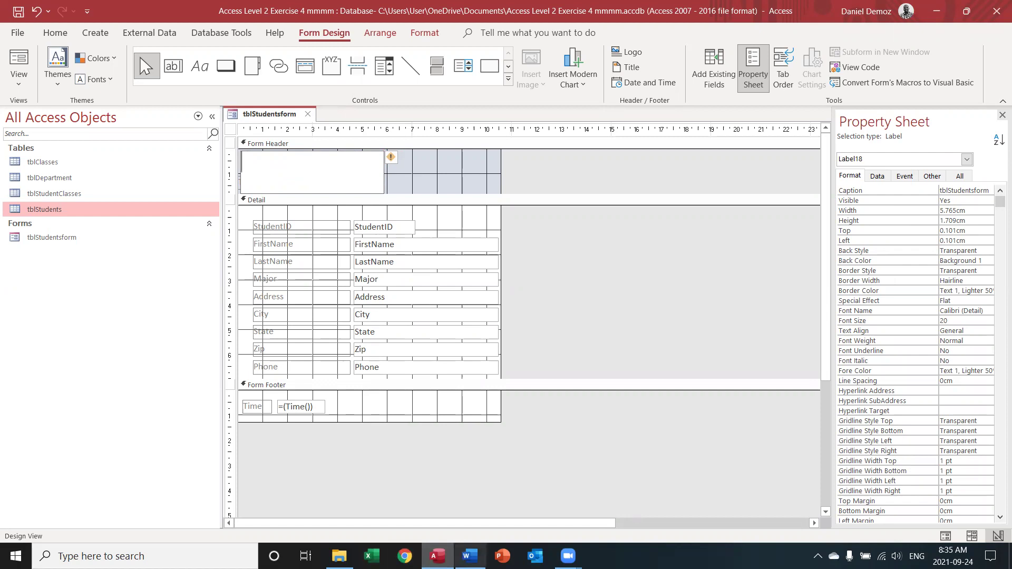
- Switch to the Word document and highlight instruction 4 in yellow
left_click(470, 556)
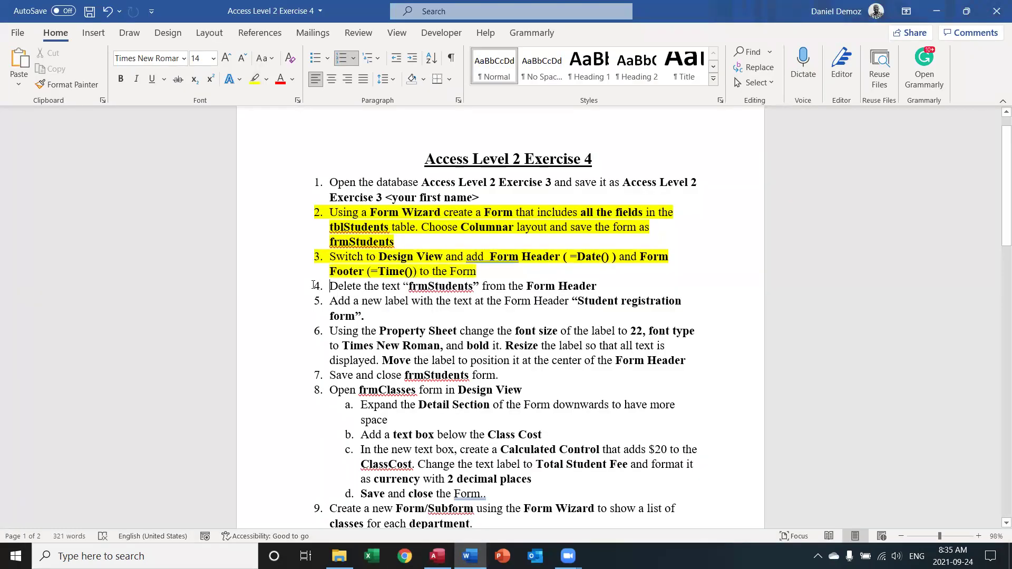
left_click_drag(324, 285, 597, 286)
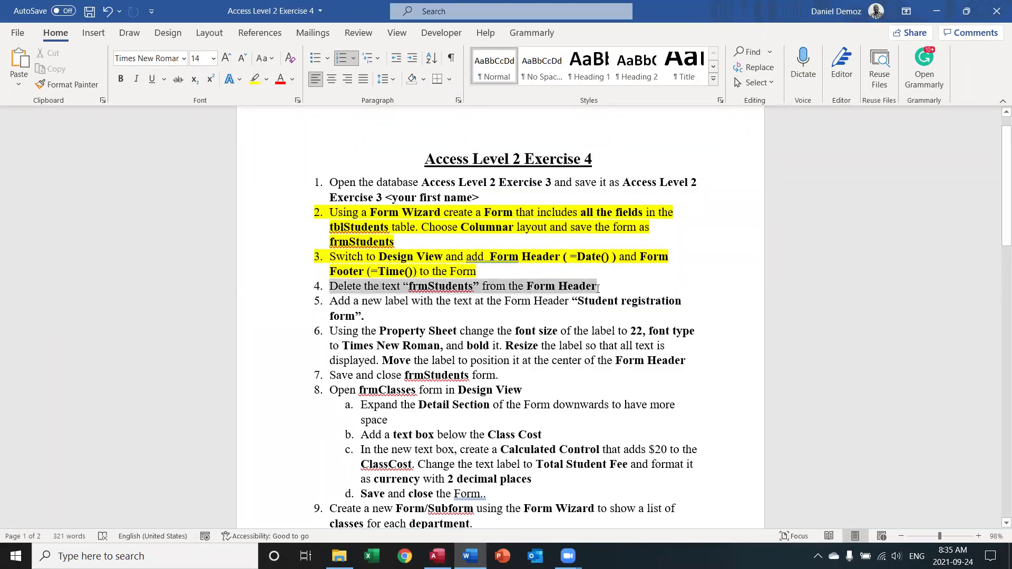
left_click(255, 79)
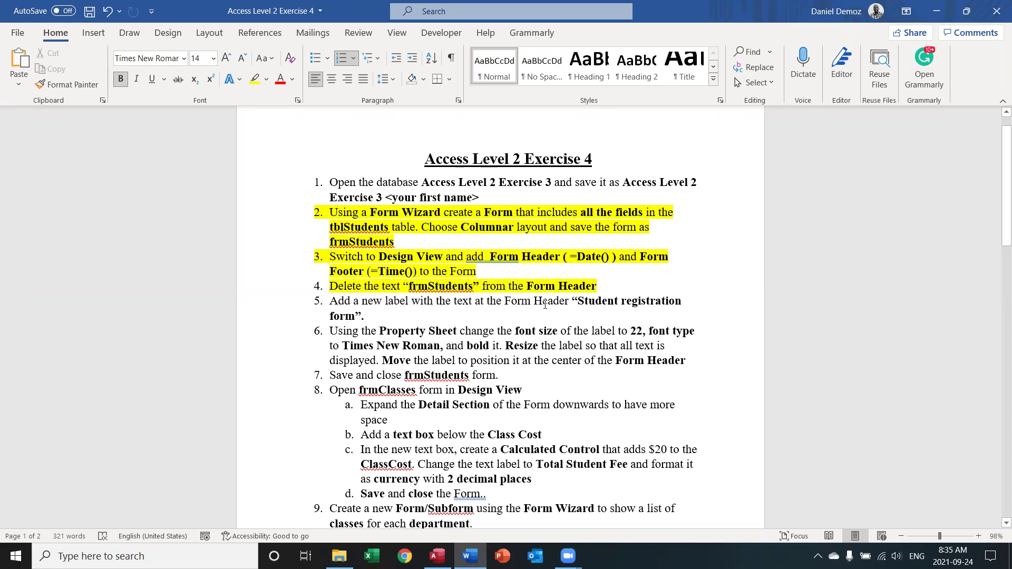
- Copy the text Student registration form from instruction 5 and paste it into the empty Form Header label in Access
left_click_drag(579, 300, 354, 318)
key("ctrl+c")
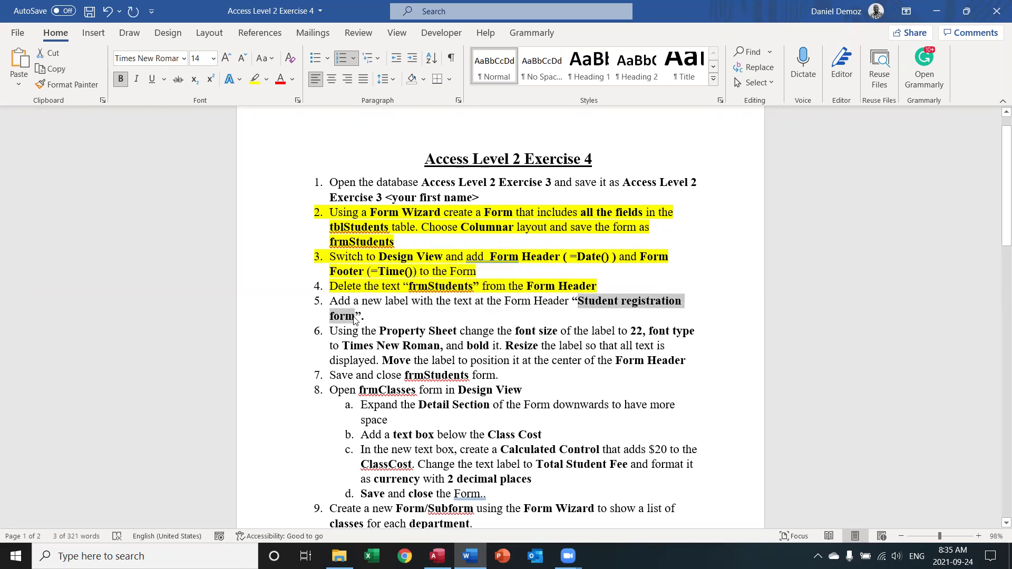
key("alt+Tab")
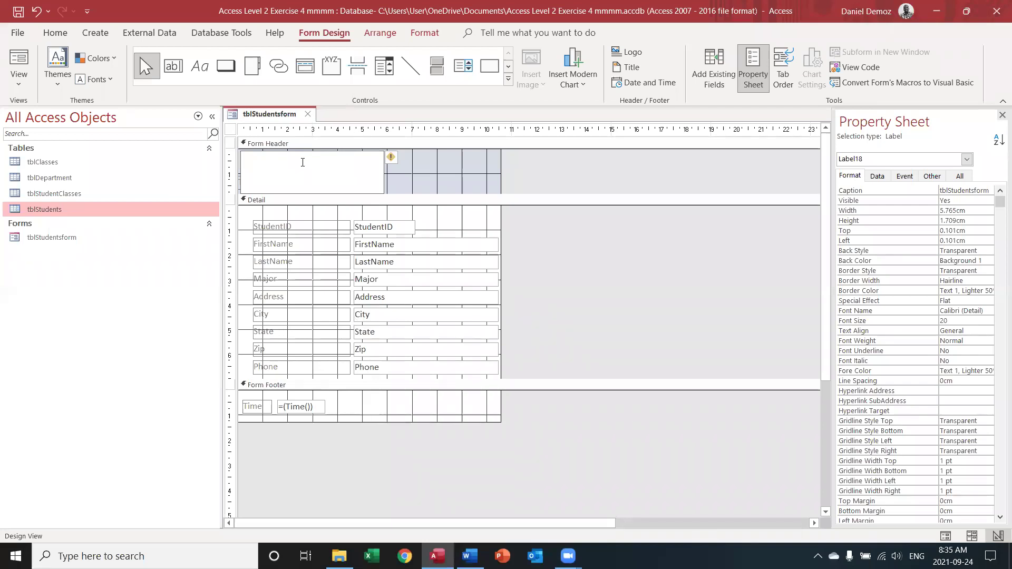
key("ctrl+v")
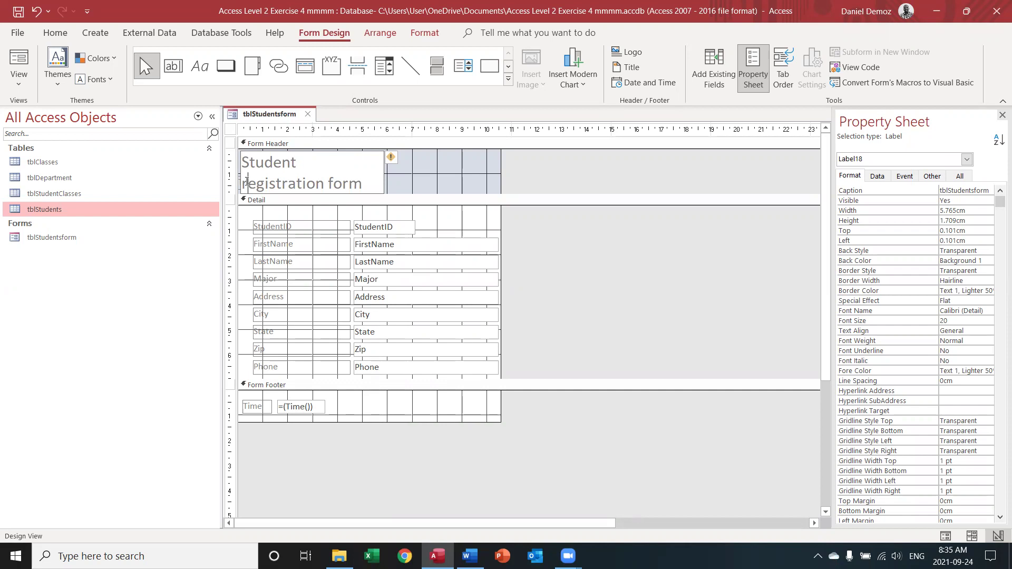
- Capitalize the label text as Student Registration Form and move the label to the middle of the Form Header
left_click(247, 182)
key("Delete")
type("R")
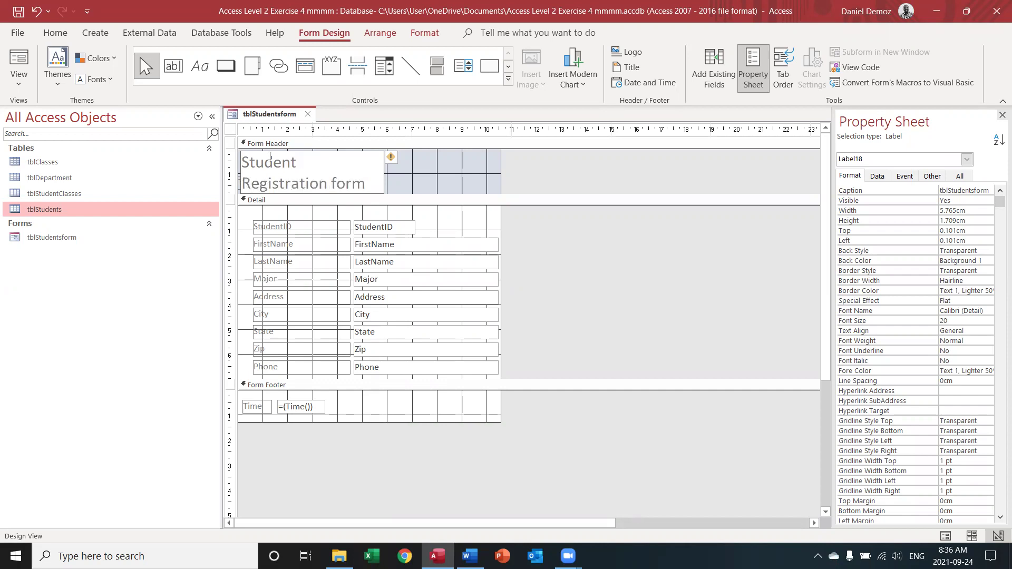
left_click(341, 184)
key("BackSpace")
type("F")
left_click(582, 154)
left_click_drag(355, 157, 429, 153)
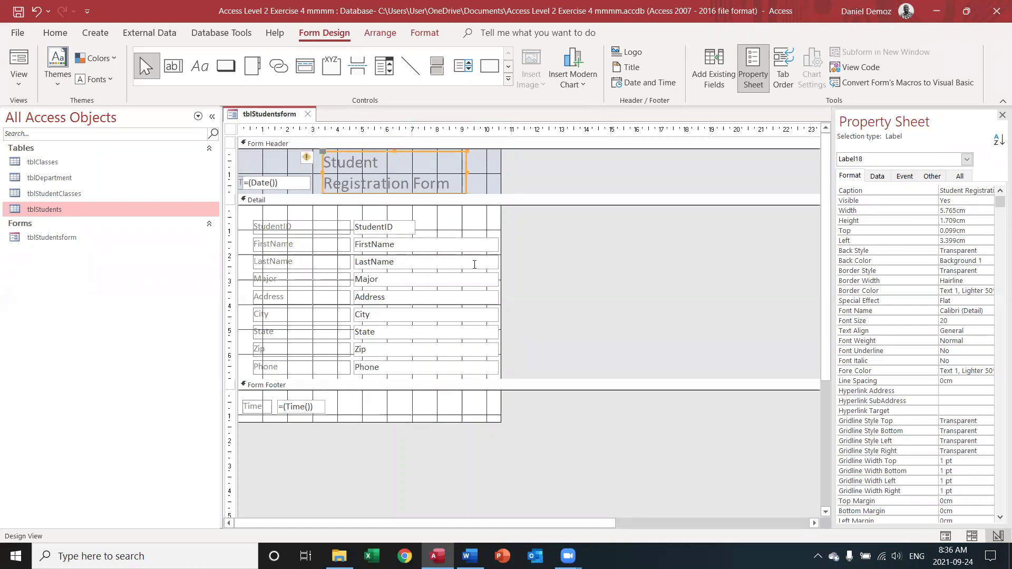
- Switch to the Word instructions and highlight the whole of instruction 5 in yellow
key("alt+Tab")
triple_click(380, 314)
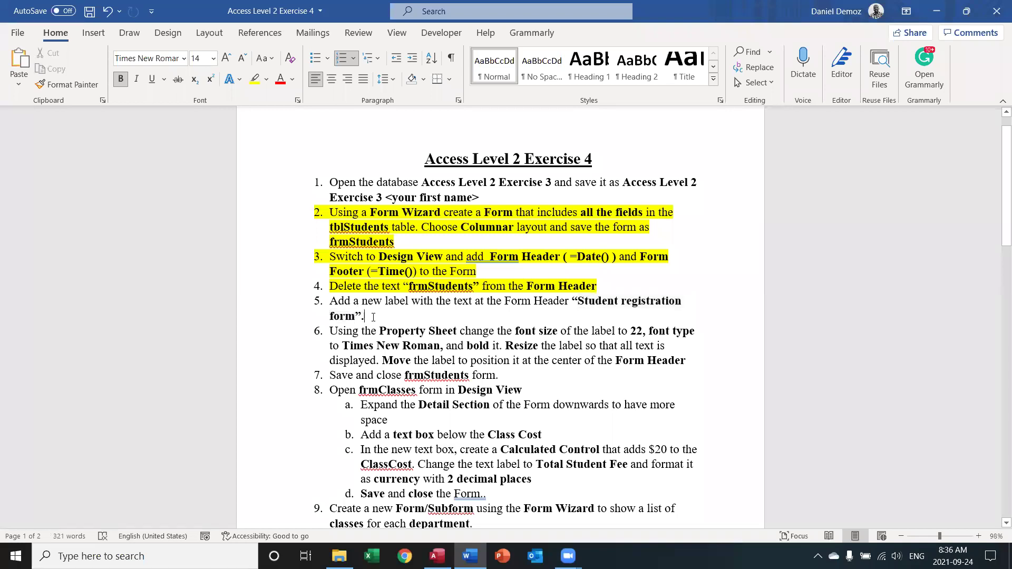
left_click(254, 79)
key("Left")
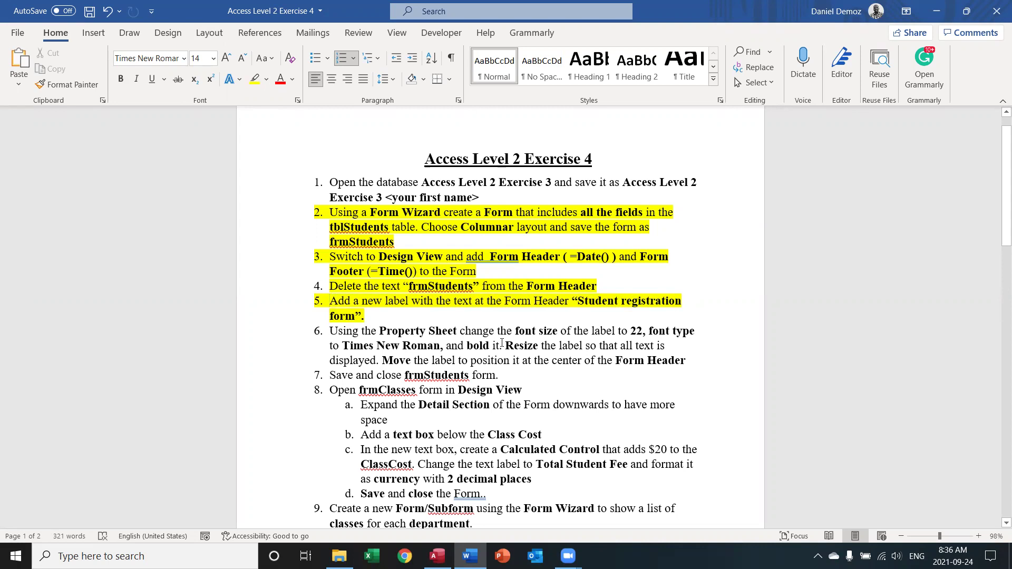
- Return to Access and set the font size of the Student Registration Form label to 22
key("alt+Tab")
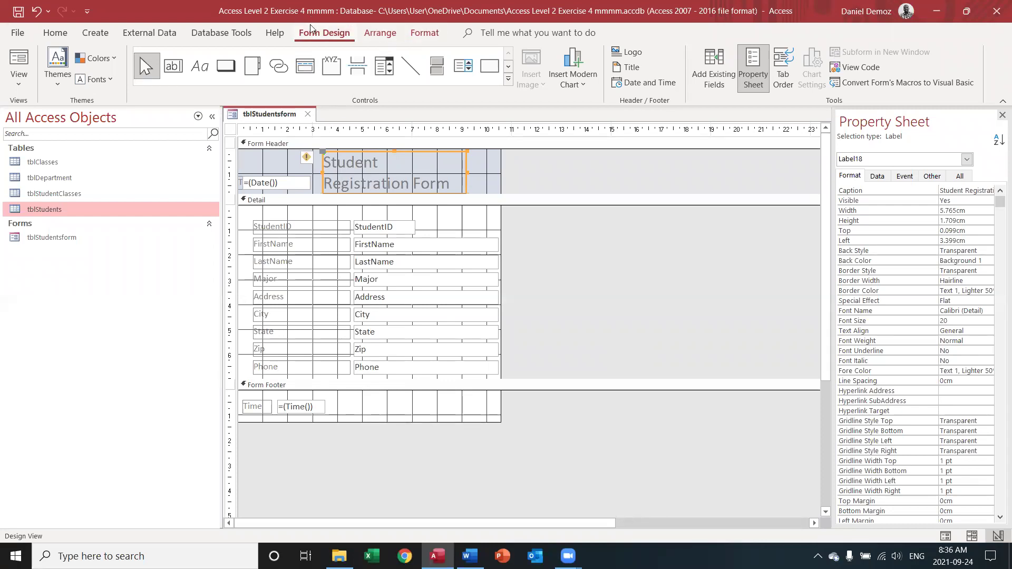
left_click(381, 33)
left_click(430, 33)
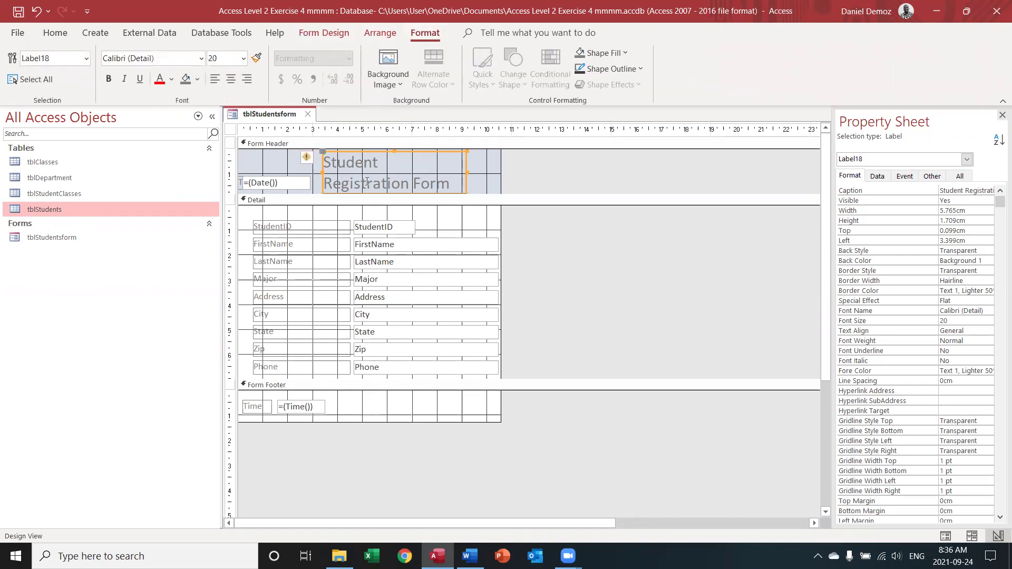
left_click(244, 59)
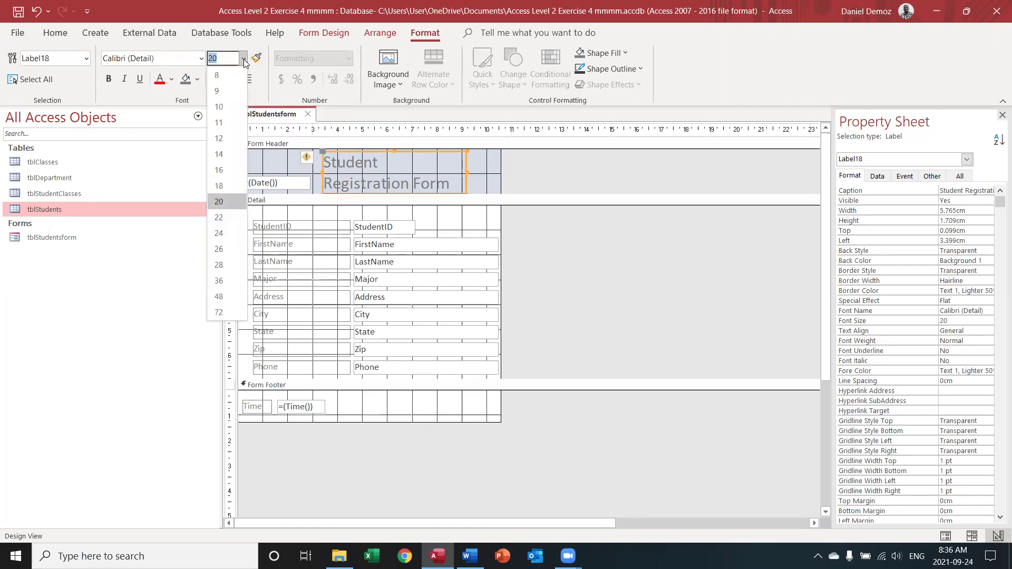
left_click(223, 219)
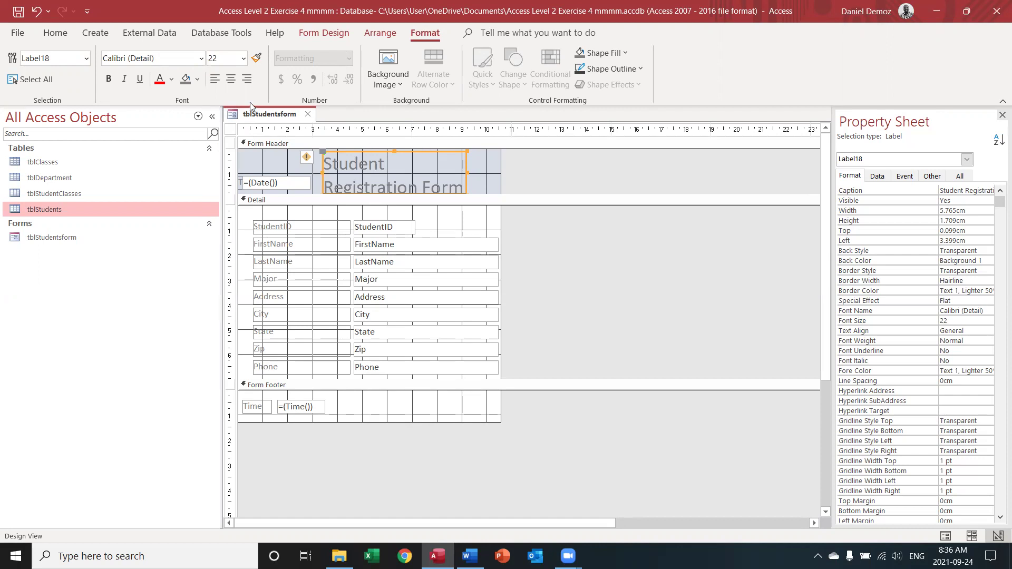
- Format the title label's text in Times New Roman, bold and centre-aligned
left_click(200, 58)
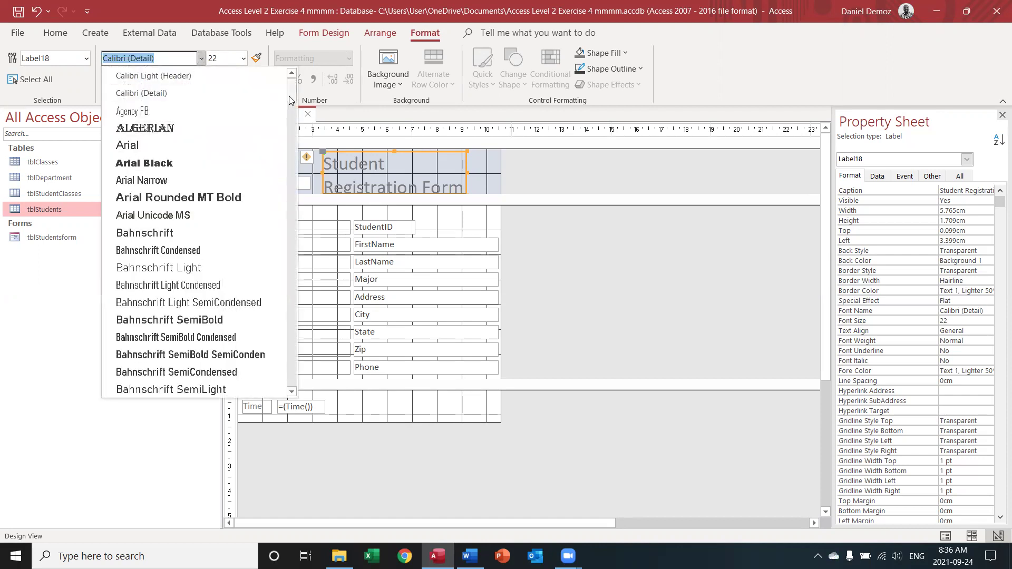
scroll(283, 221, "down", 20)
scroll(284, 316, "down", 15)
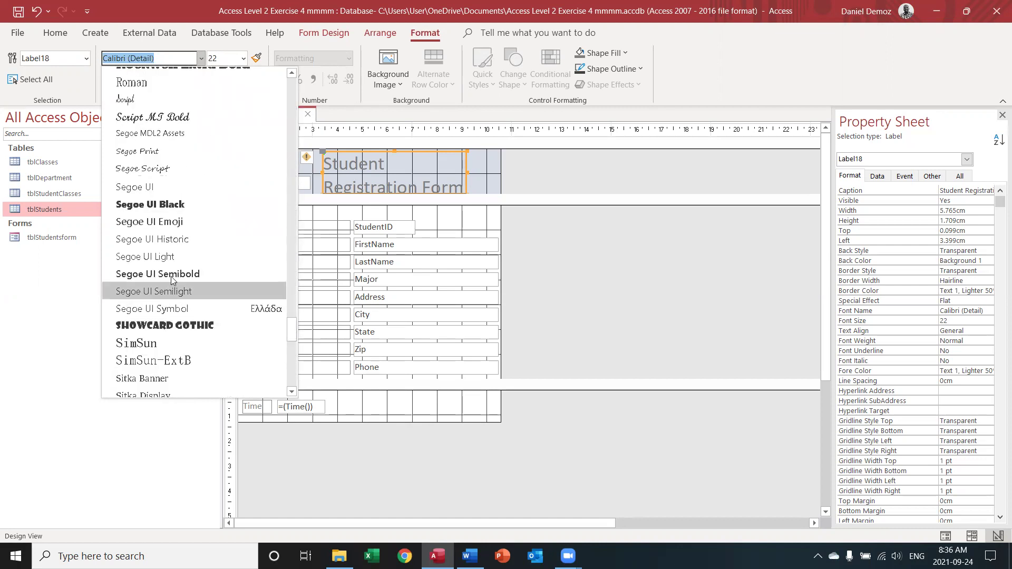
scroll(177, 285, "down", 5)
scroll(177, 285, "down", 4)
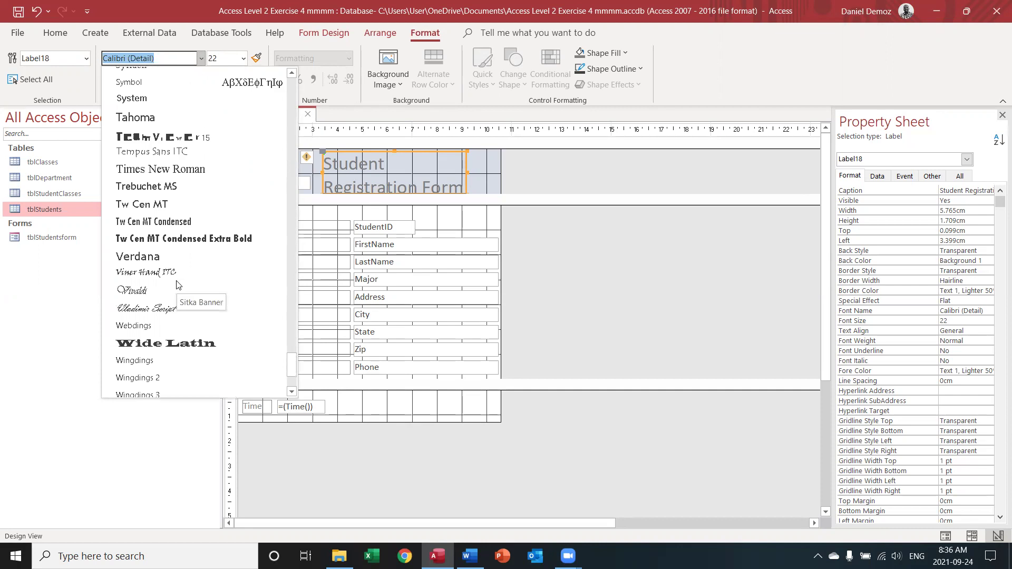
scroll(166, 215, "up", 2)
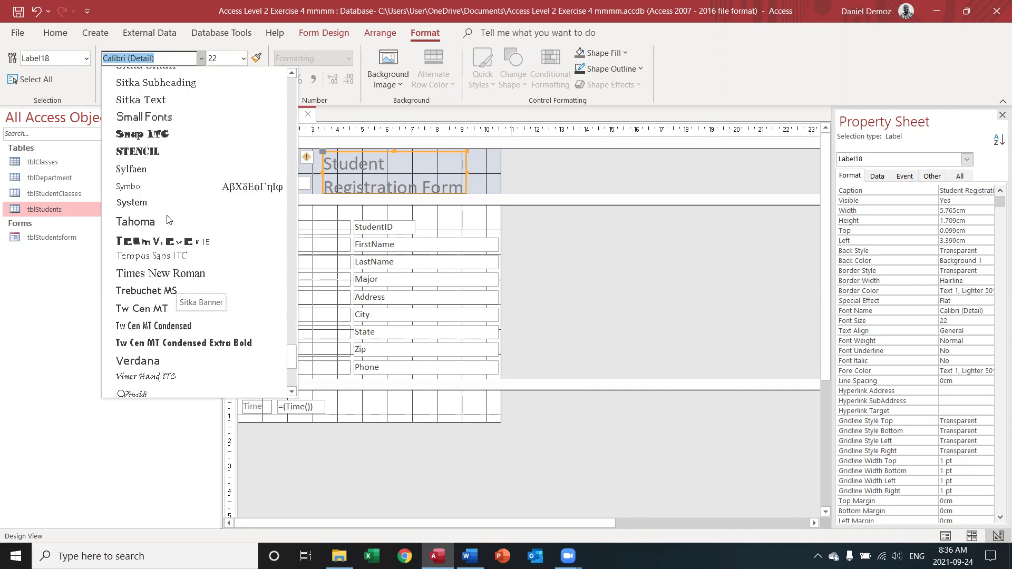
scroll(169, 272, "down", 2)
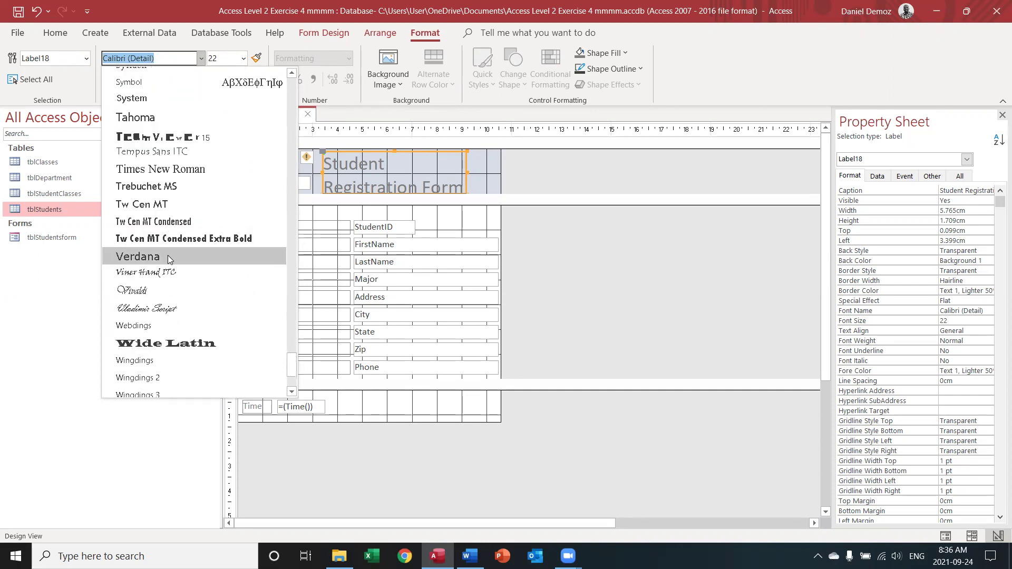
left_click(168, 172)
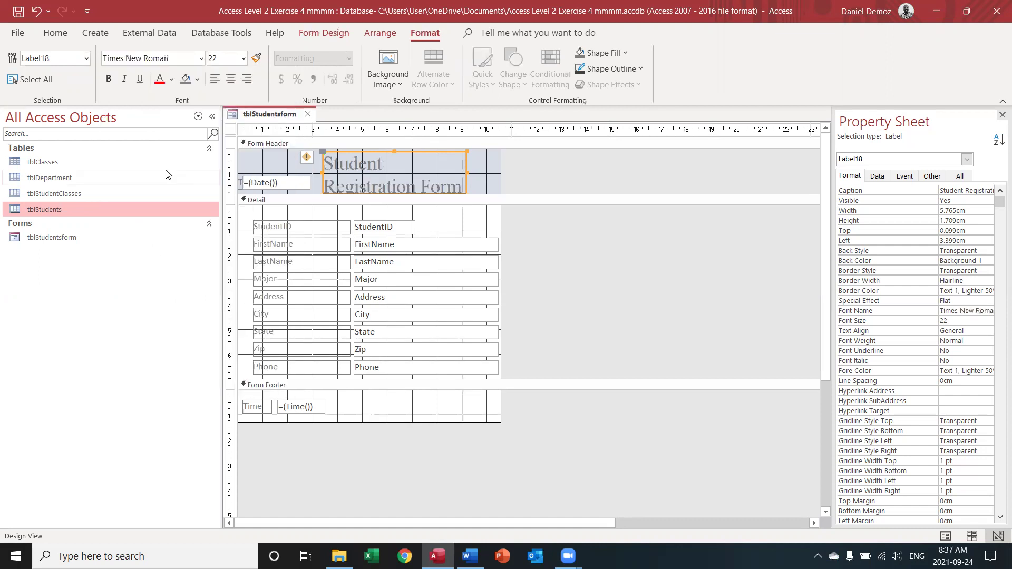
left_click(109, 80)
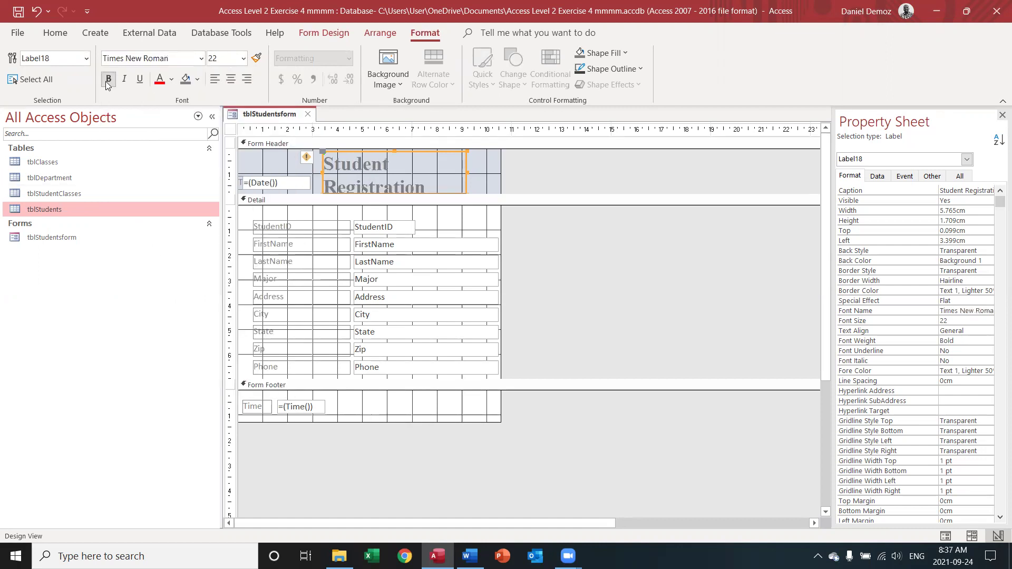
left_click(230, 80)
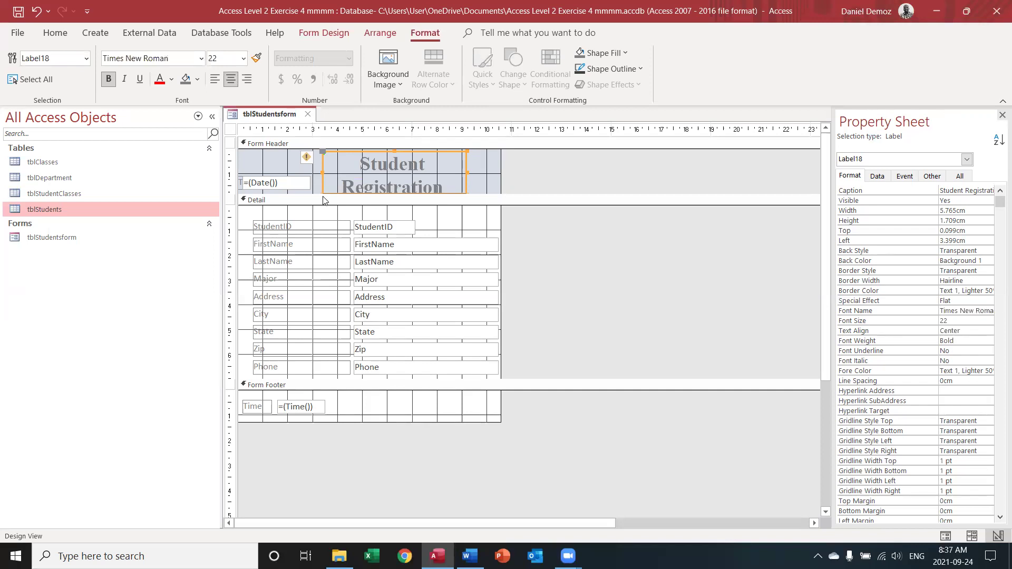
- Make the Form Header section taller and enlarge the title label to about 7.08 cm wide and tall enough for both text lines
left_click_drag(323, 194, 323, 198)
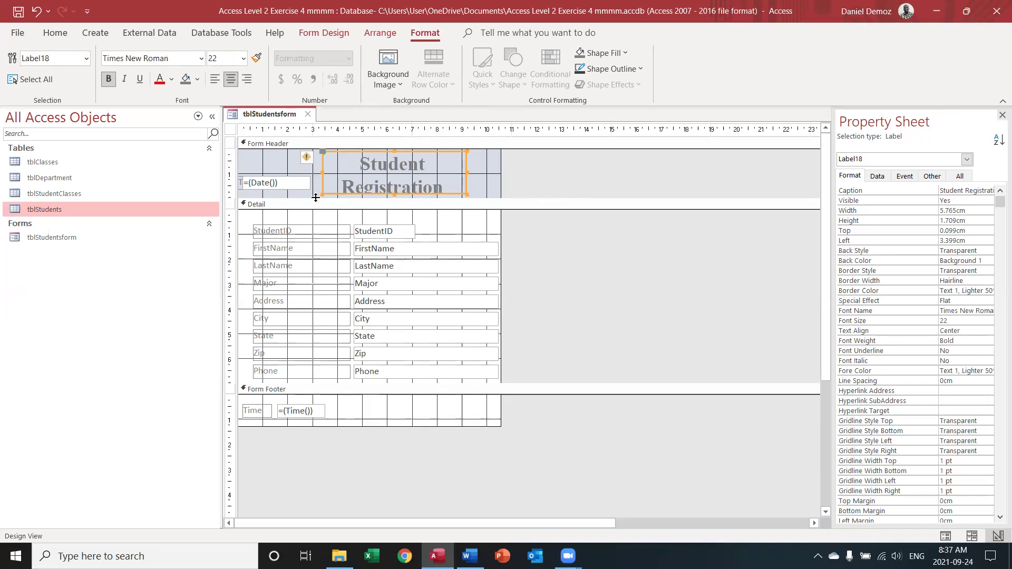
left_click_drag(314, 199, 313, 218)
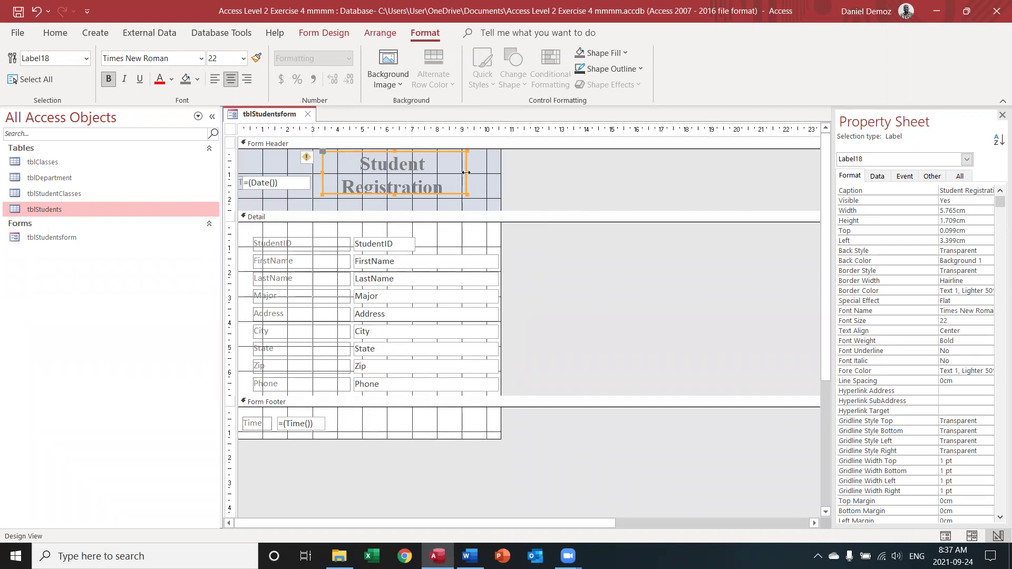
left_click_drag(465, 173, 492, 172)
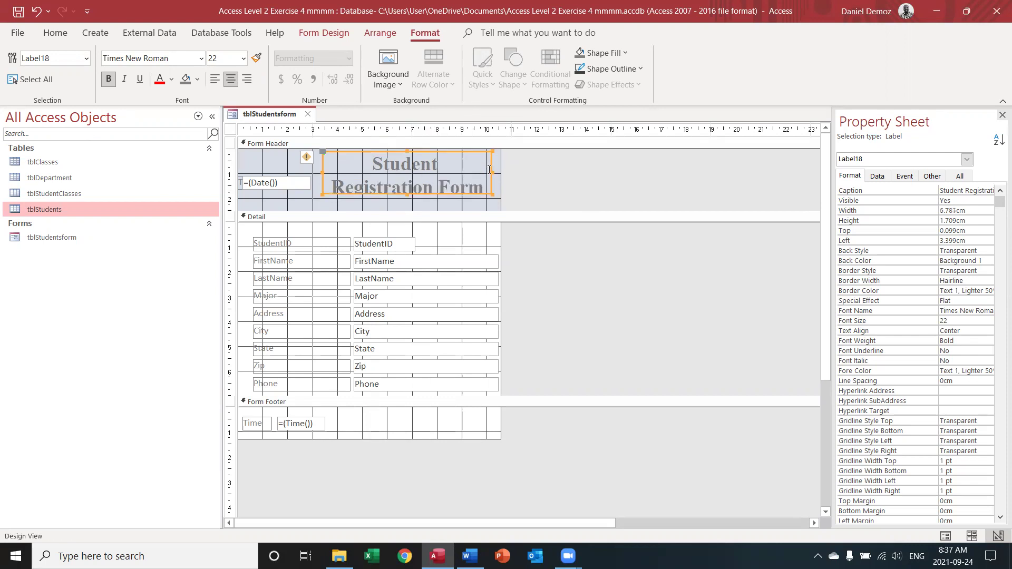
left_click_drag(321, 172, 314, 173)
left_click_drag(403, 192, 403, 204)
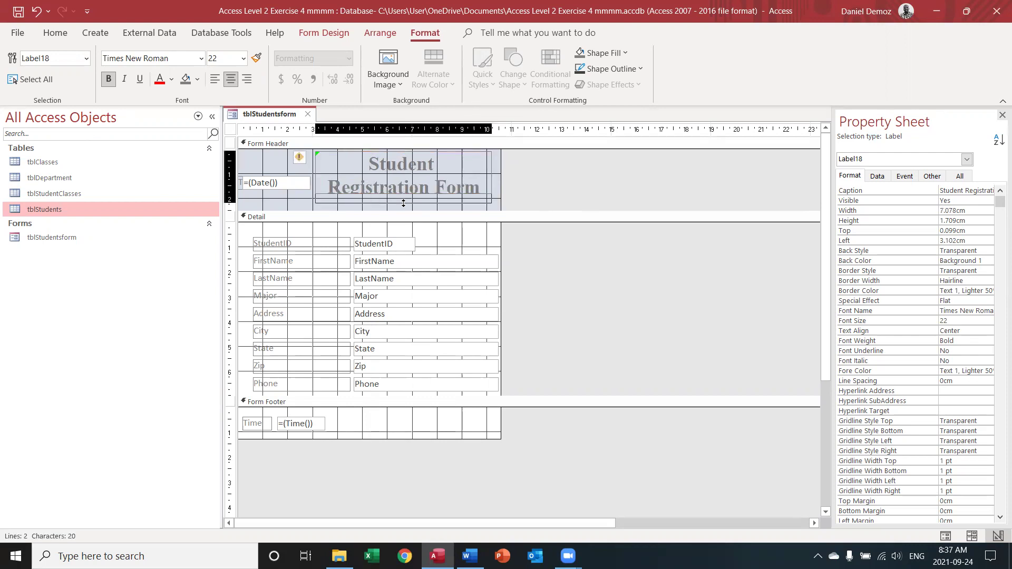
left_click(601, 167)
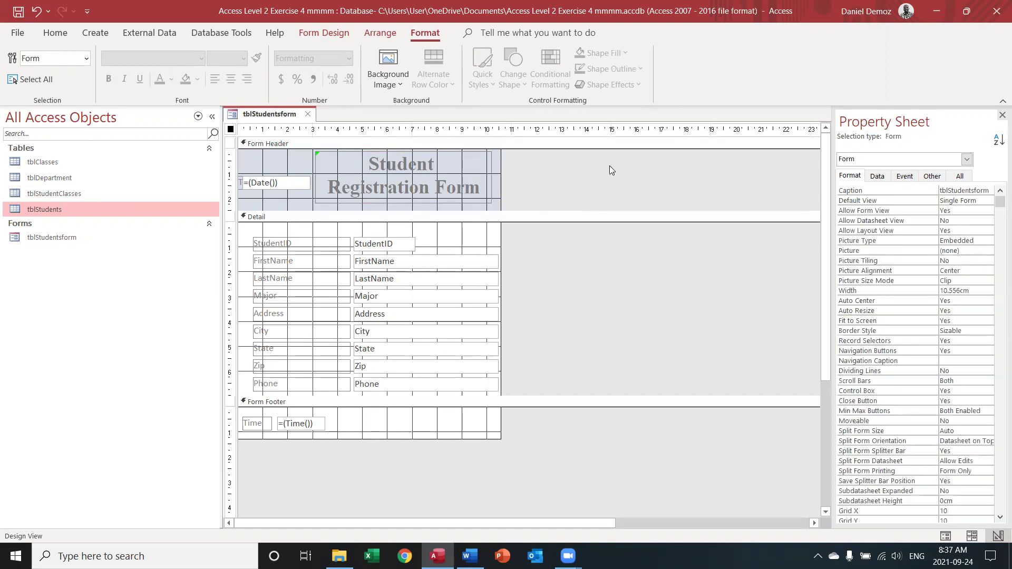
- Switch to the Word document and highlight all of instruction 6 in yellow
key("alt+Tab")
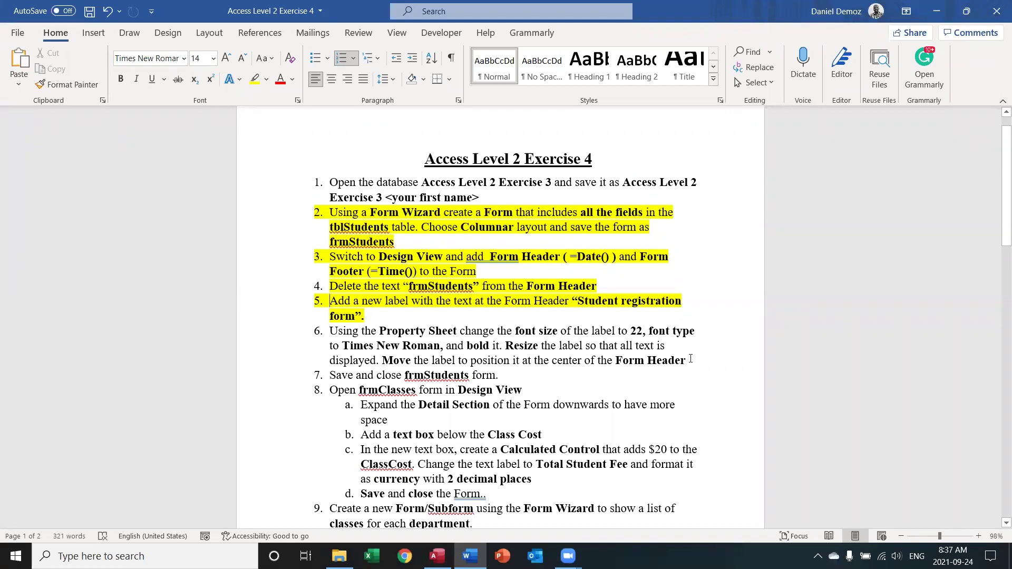
left_click_drag(332, 331, 689, 360)
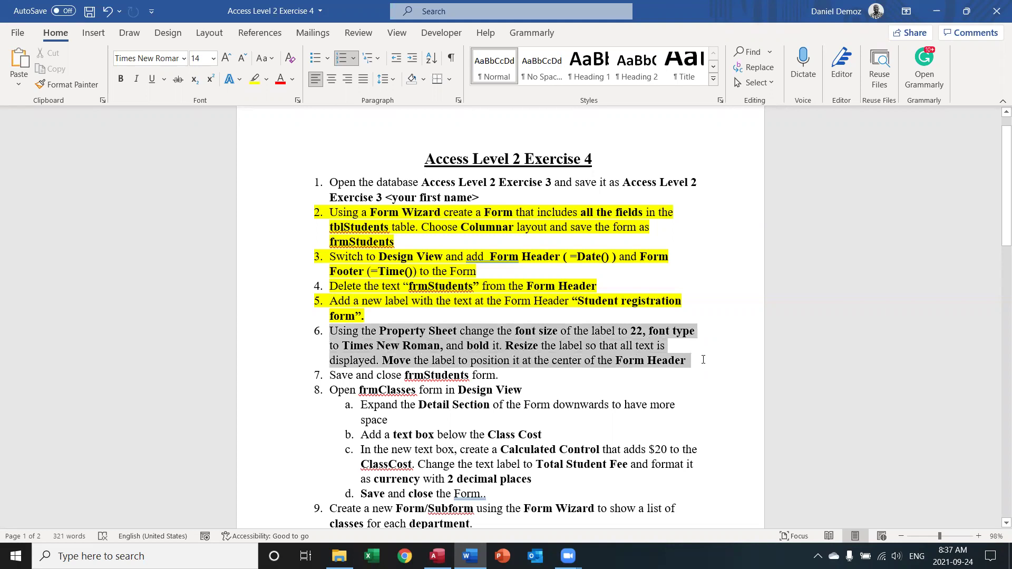
left_click(255, 79)
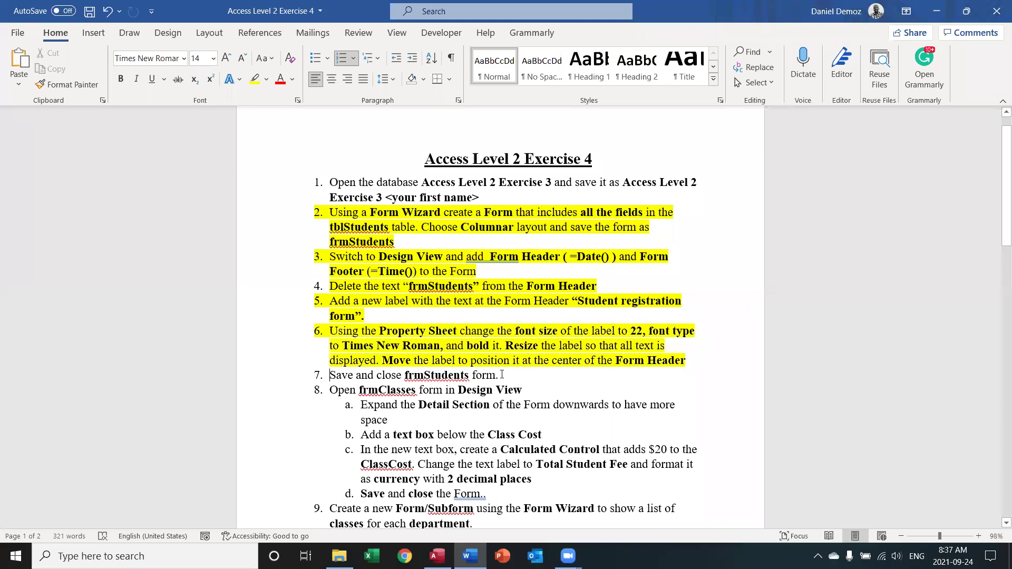
- Return to Access, display the form in Form View, and close it, saving the design changes
key("alt+Tab")
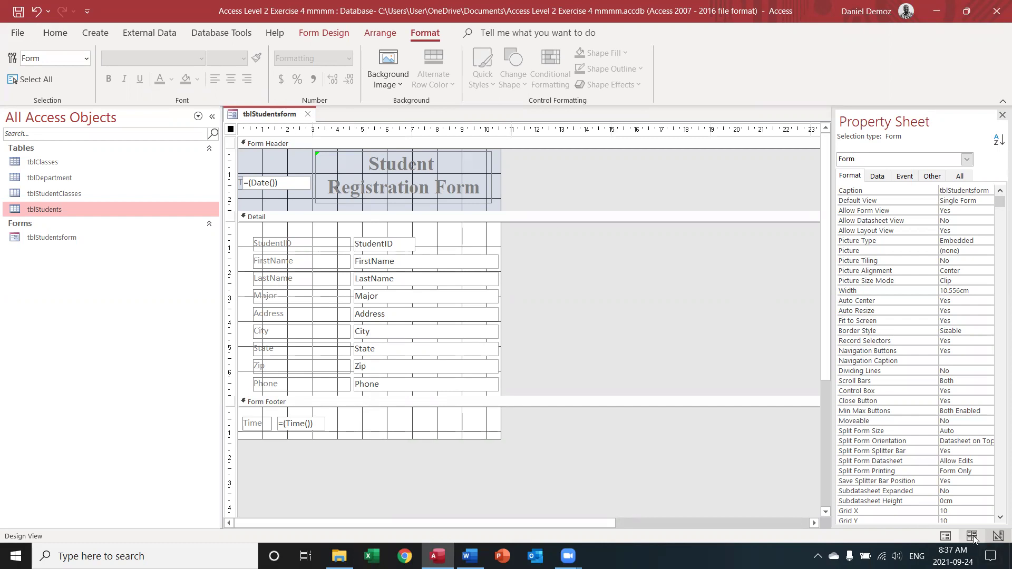
left_click(938, 537)
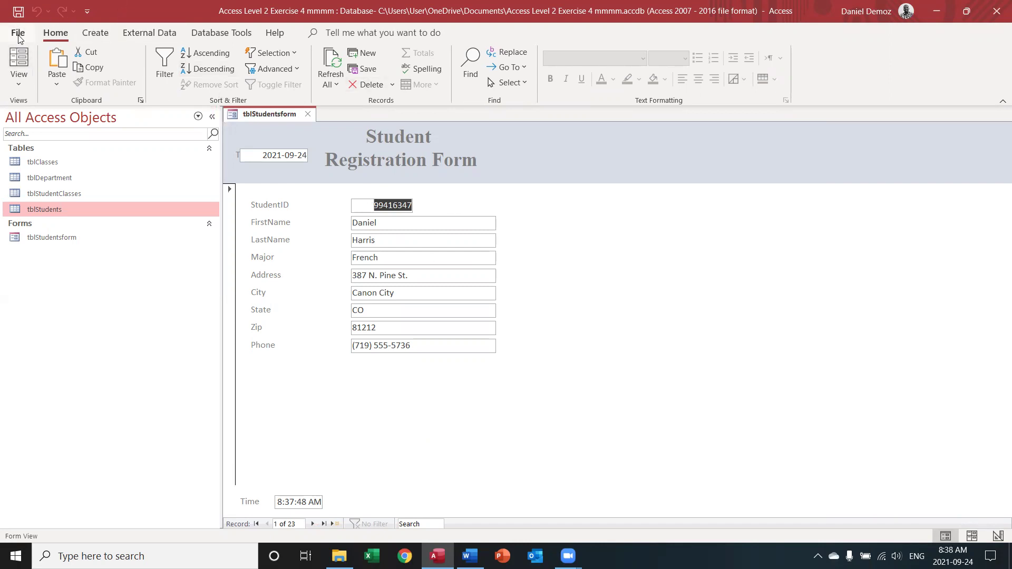
left_click(309, 114)
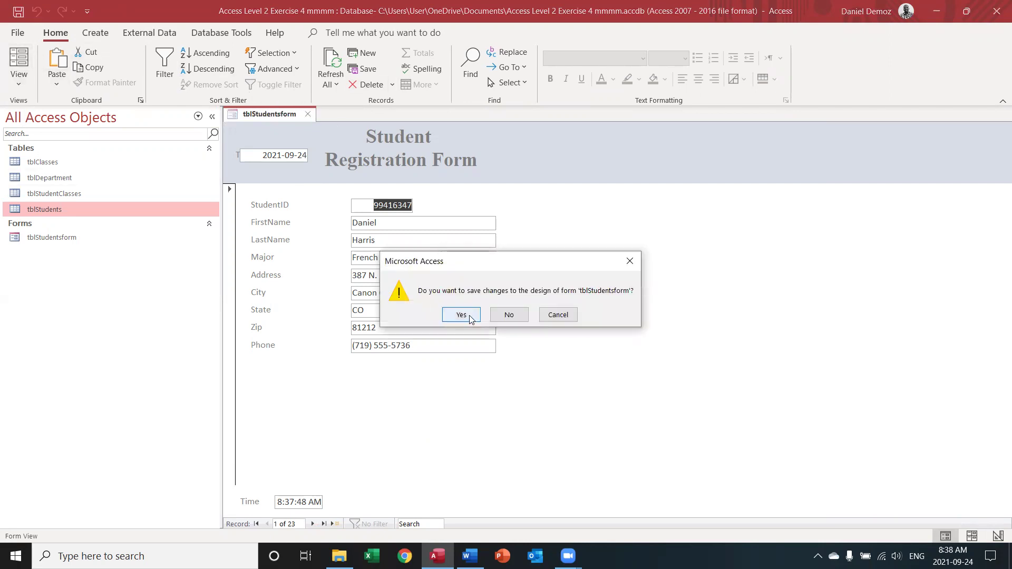
left_click(469, 314)
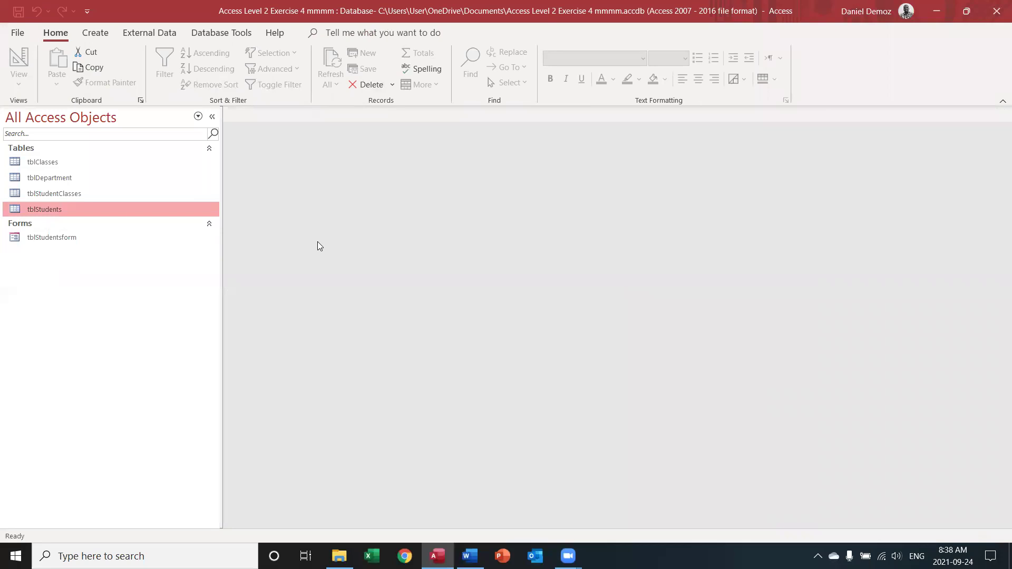
- Switch to the Word document and highlight instruction 7 about saving and closing the form in yellow
key("alt+Tab")
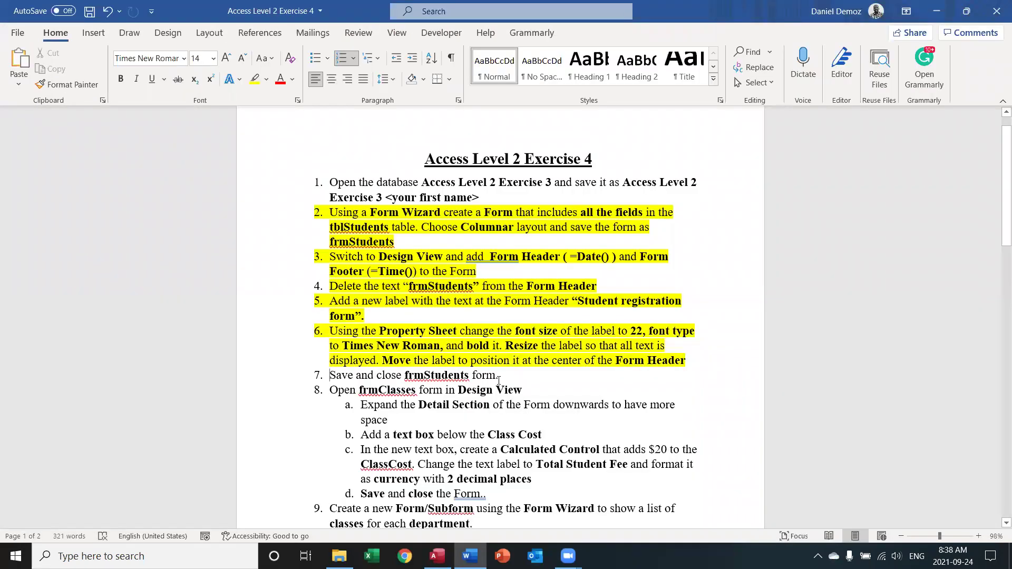
left_click_drag(499, 379, 330, 376)
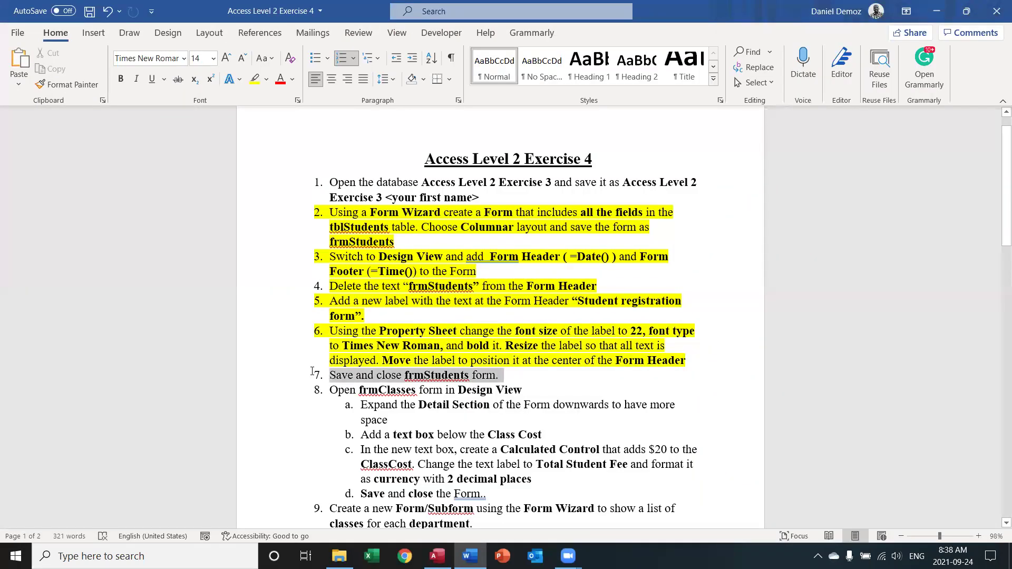
left_click(255, 80)
left_click(351, 404)
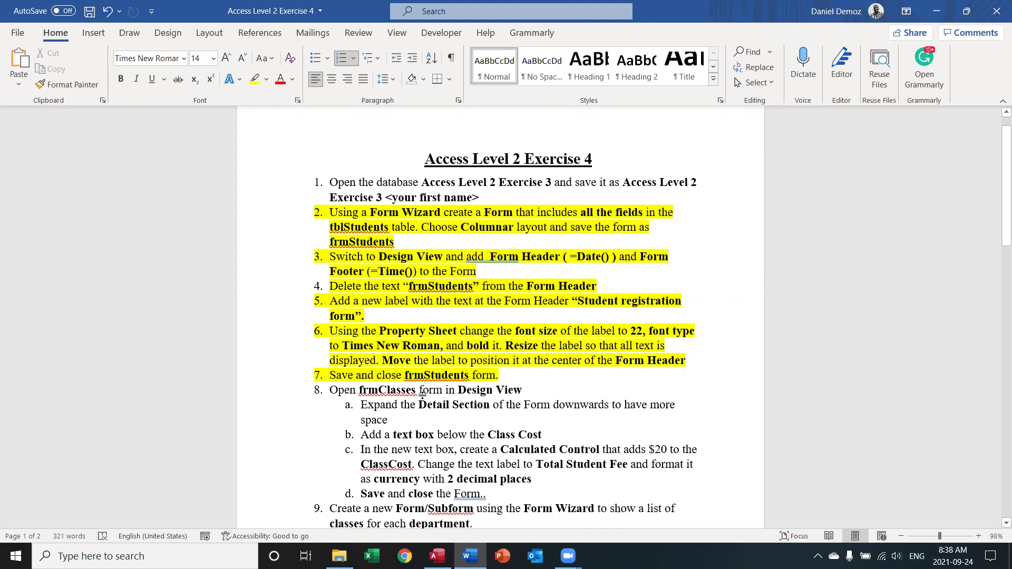
key("alt")
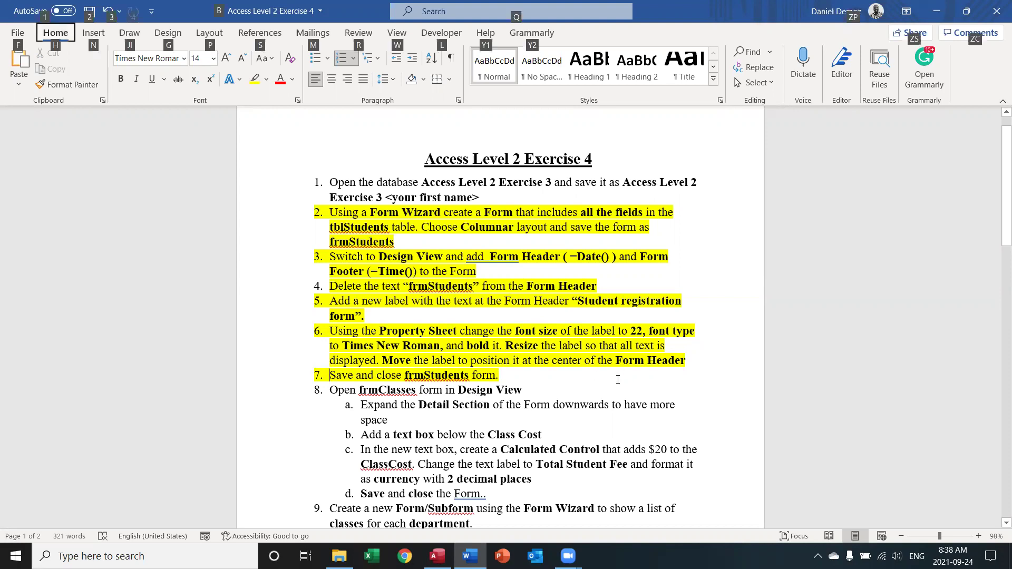
- Switch to Access and create a form with all the fields of tblClasses using the Form Wizard's default settings
left_click(616, 379)
key("alt+Tab")
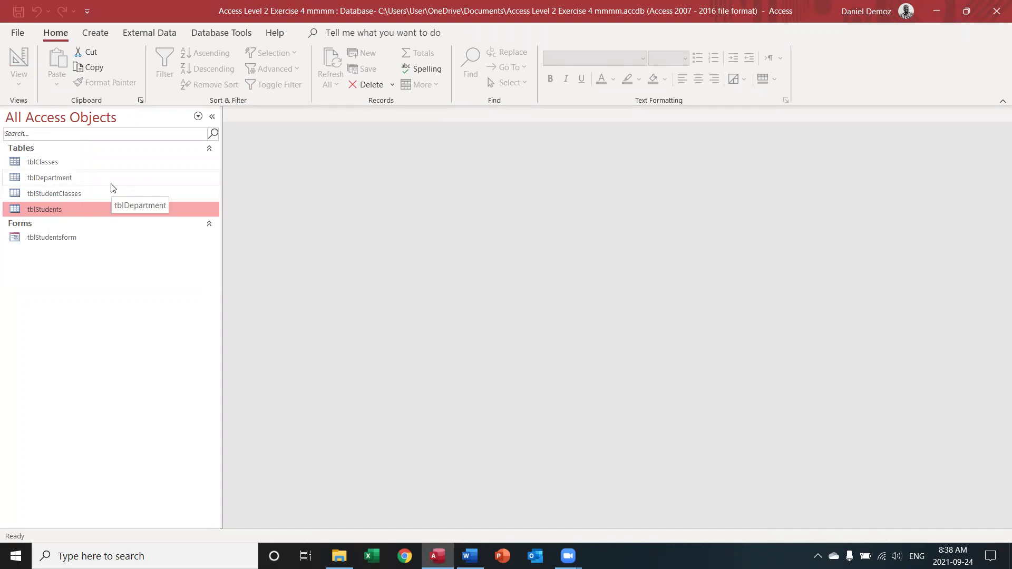
left_click(53, 165)
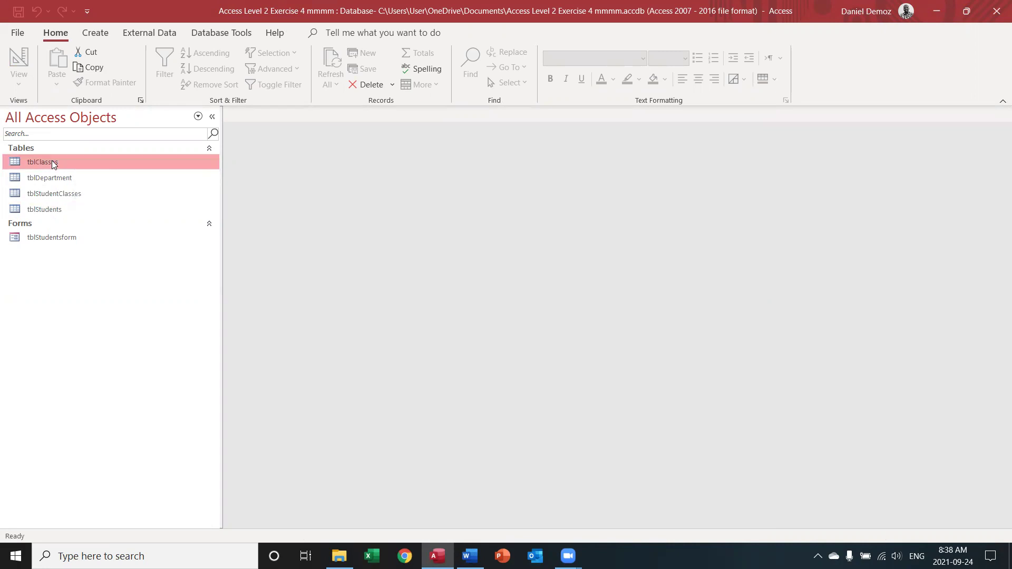
left_click(93, 32)
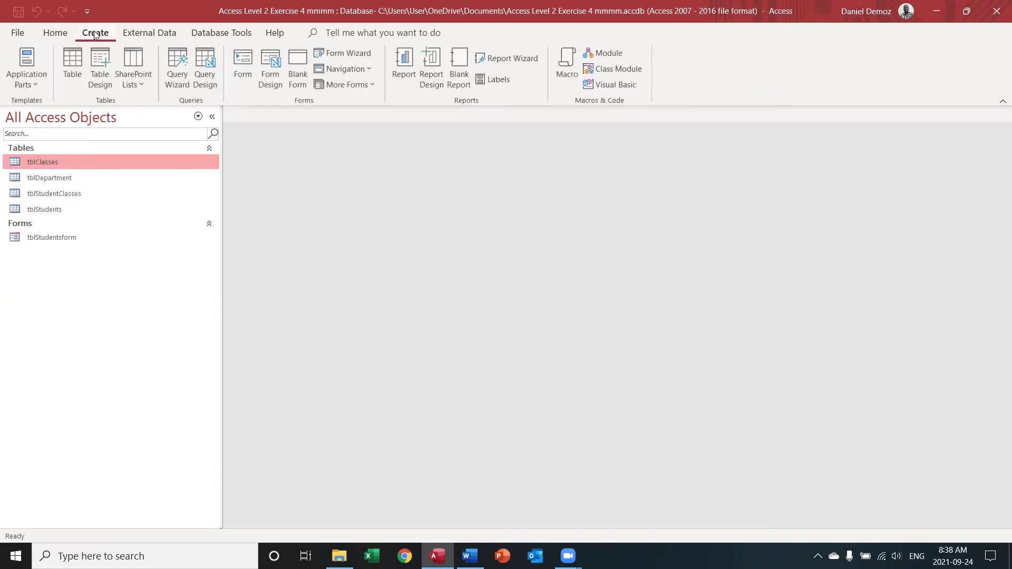
left_click(355, 56)
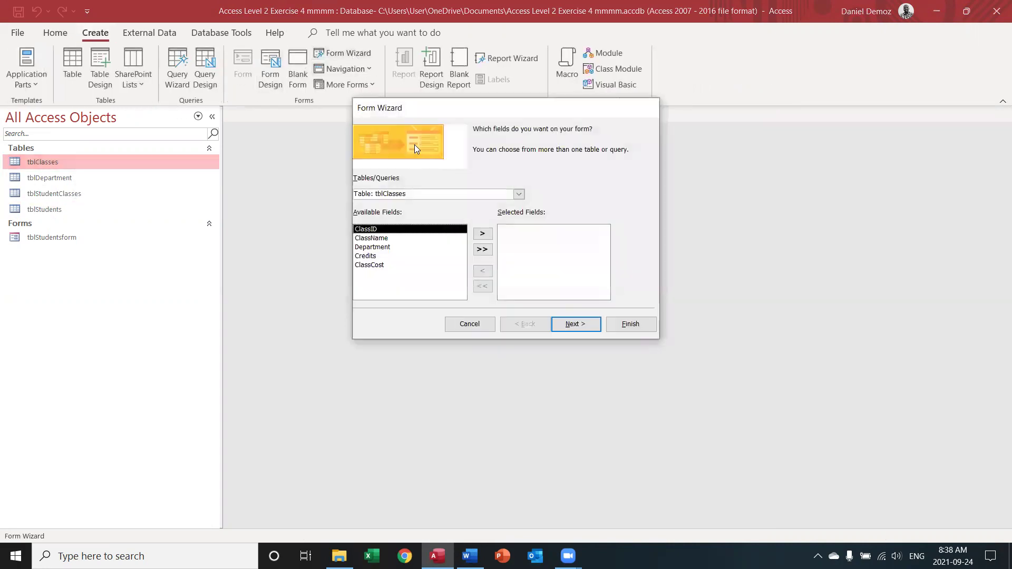
left_click(484, 249)
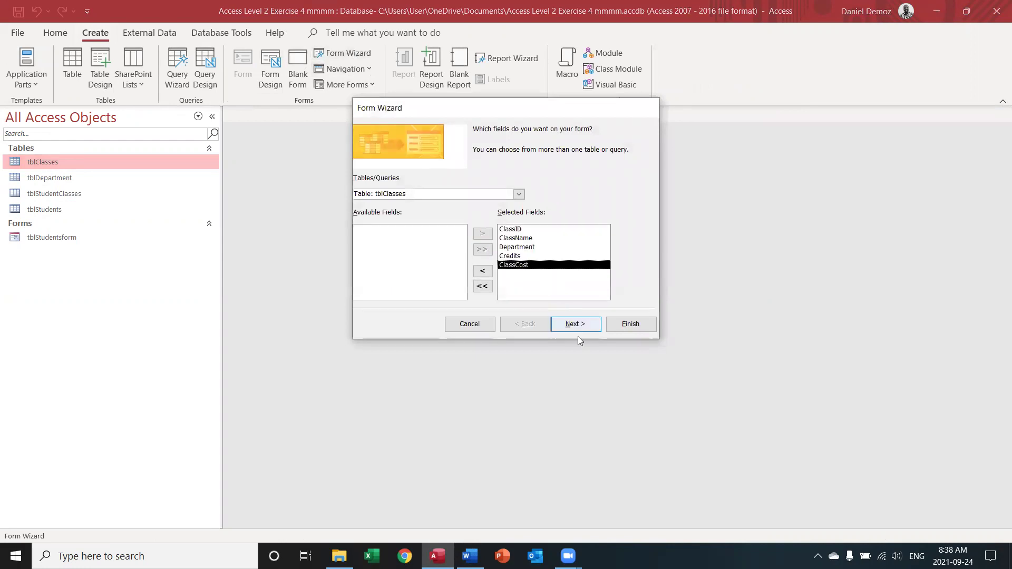
left_click(630, 324)
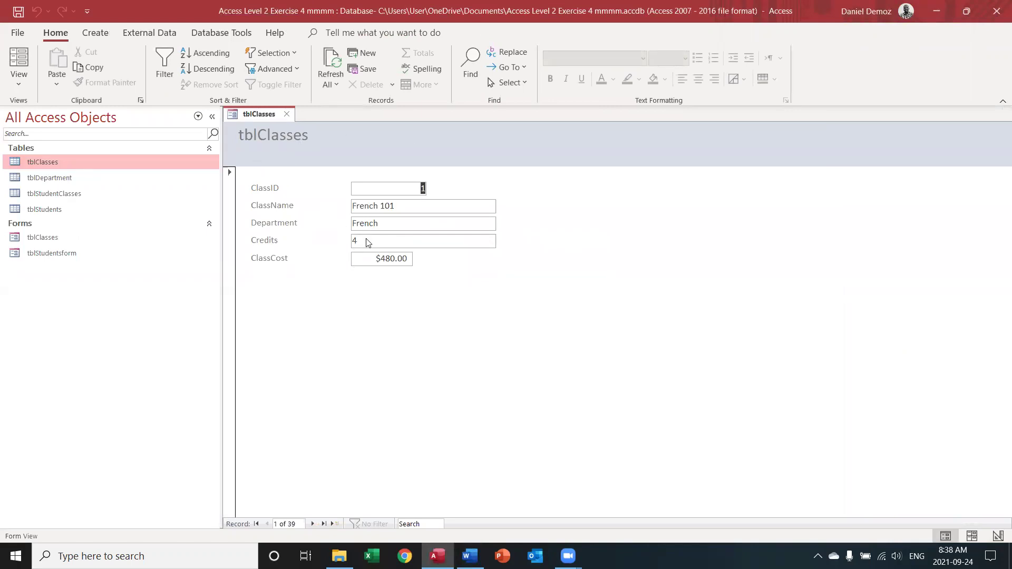
- Check instruction 8 in the Word document, then return to Access and open the classes form in Design View
key("alt+Tab")
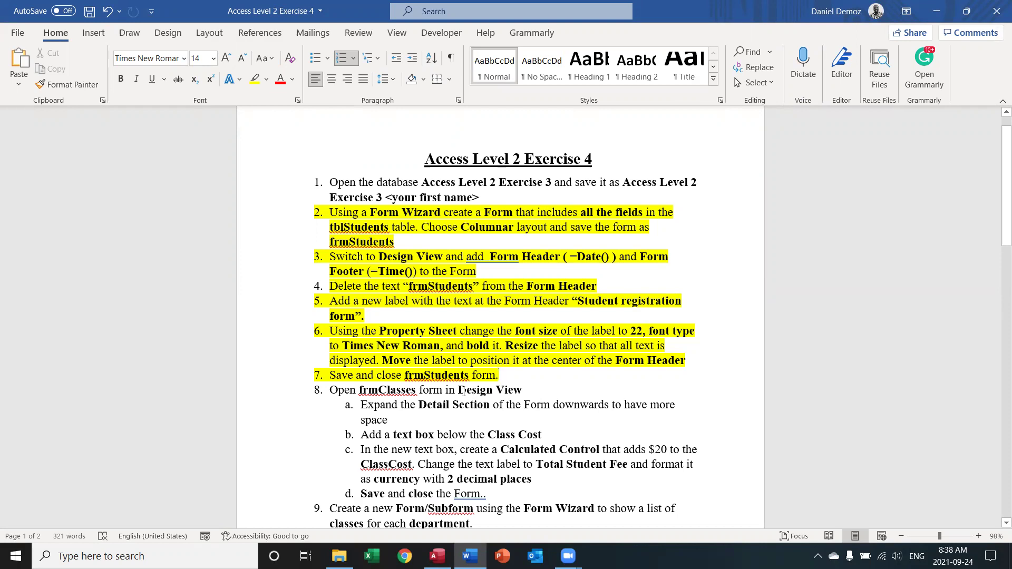
left_click_drag(457, 391, 520, 392)
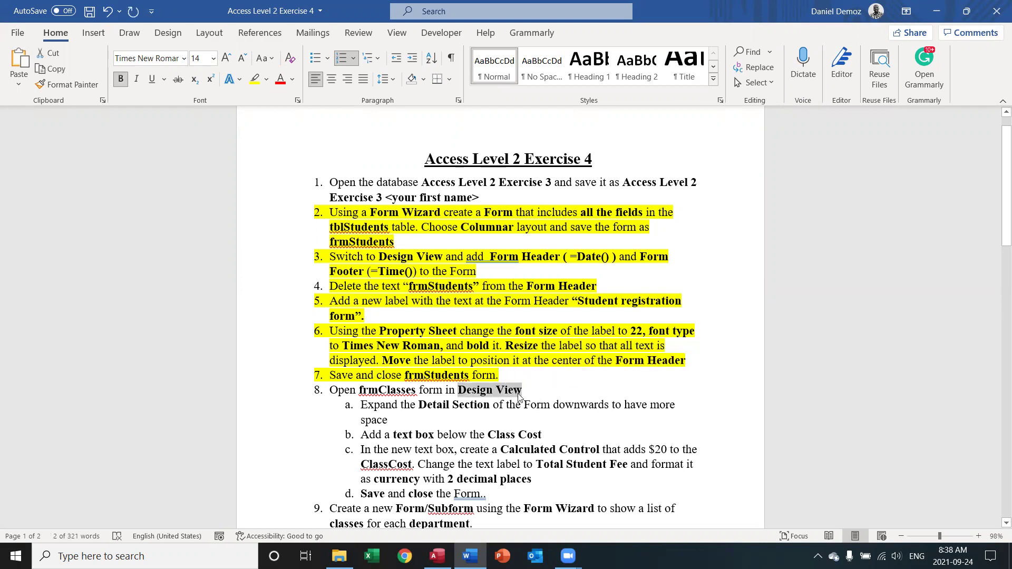
key("alt+Tab")
left_click(19, 79)
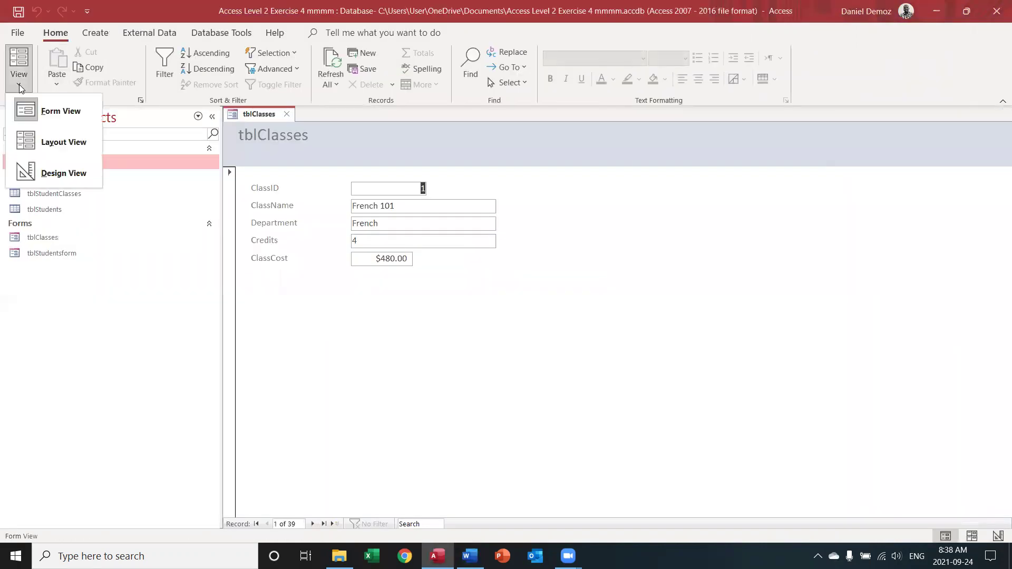
left_click(32, 167)
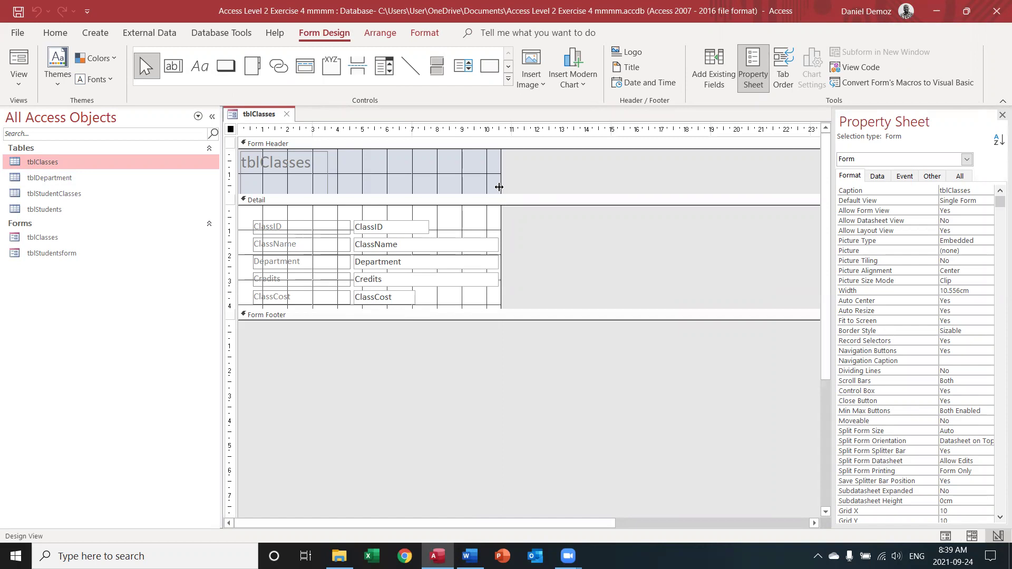
- Widen the classes form to about 12.4 cm and make its Detail and Form Header sections taller
left_click_drag(499, 187, 531, 182)
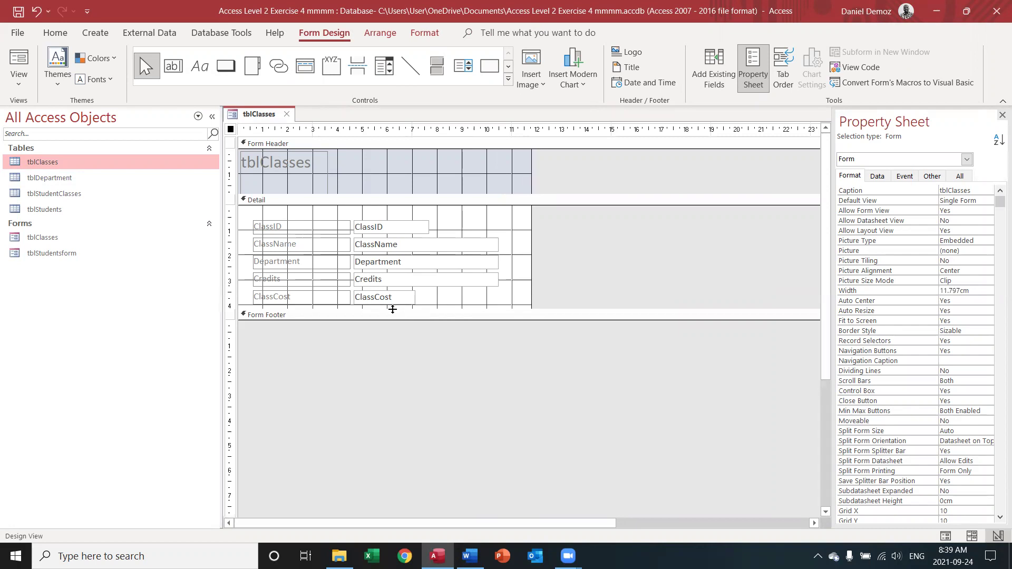
left_click_drag(392, 314, 393, 328)
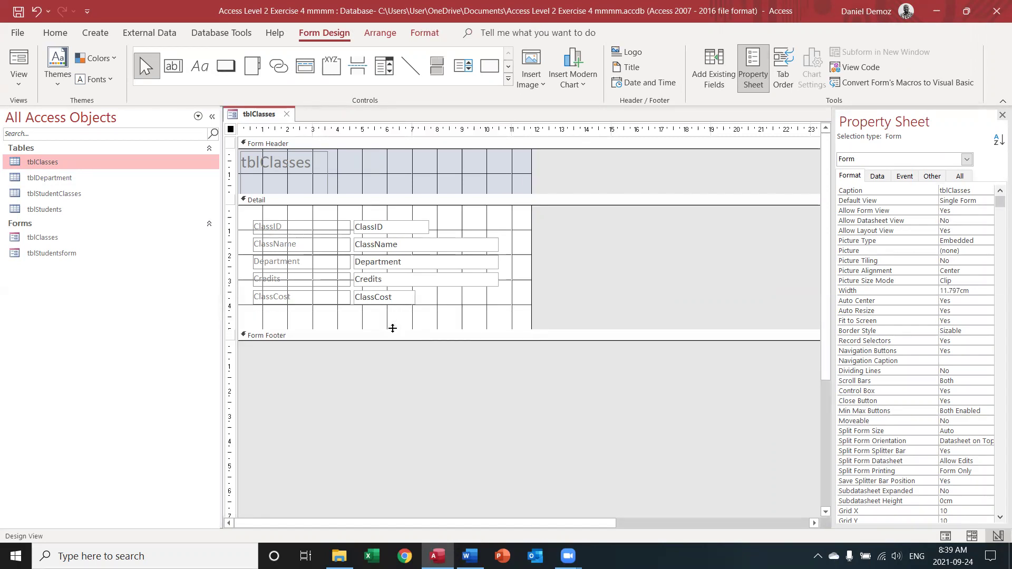
left_click_drag(352, 195, 351, 203)
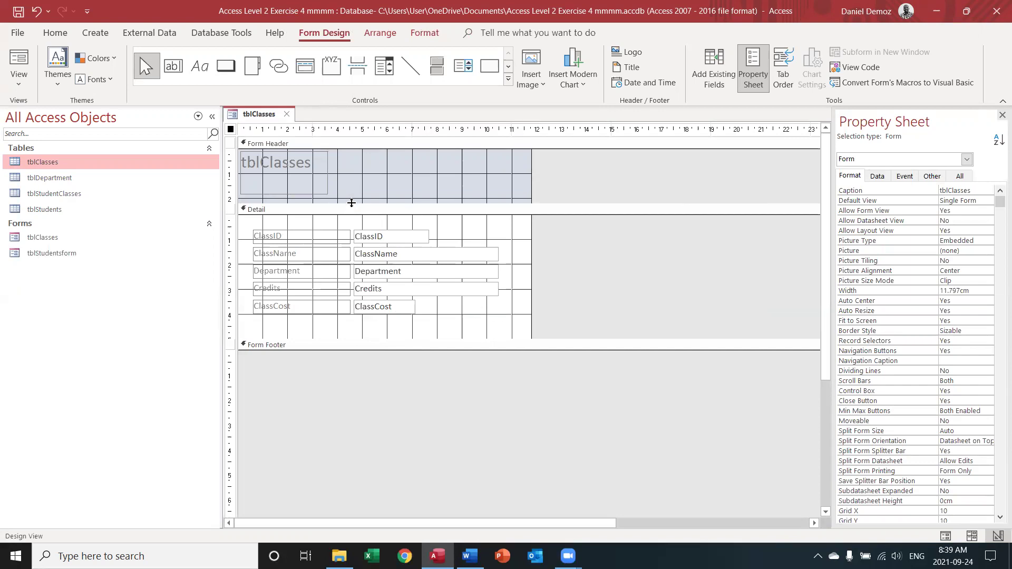
left_click_drag(531, 176, 546, 177)
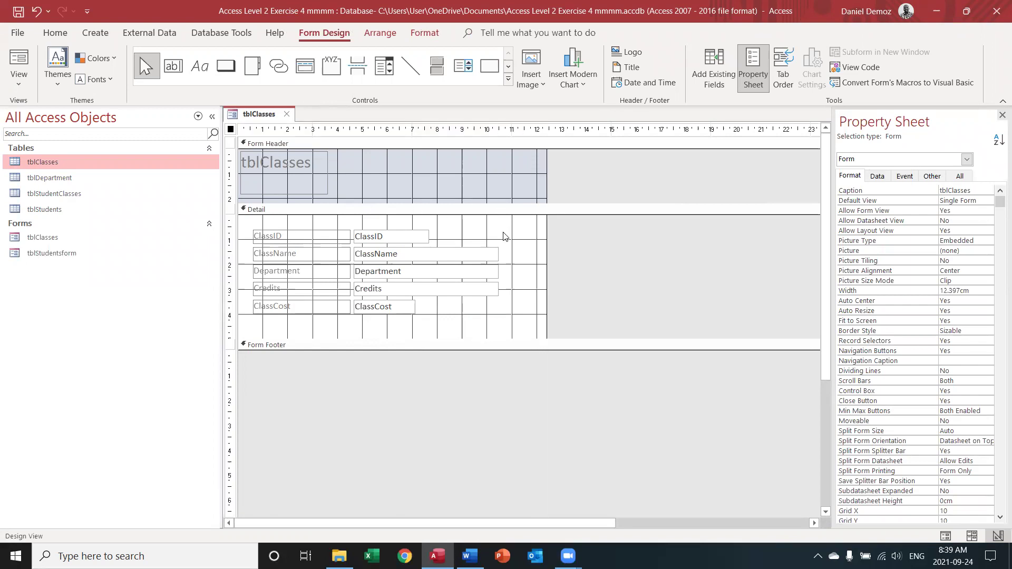
- Switch to the Word document and highlight instruction 8a about expanding the Detail section in yellow
key("alt+Tab")
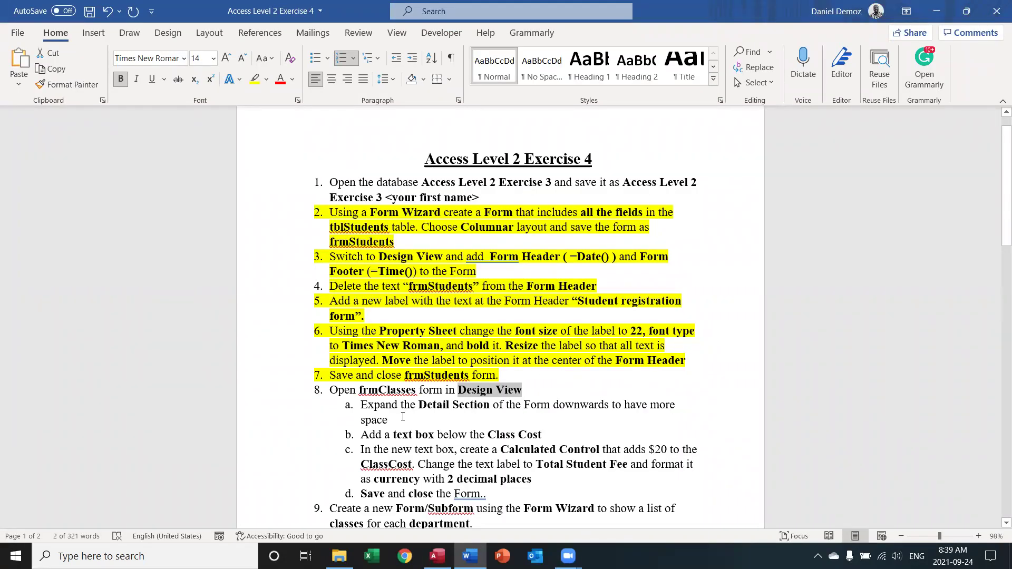
triple_click(384, 420)
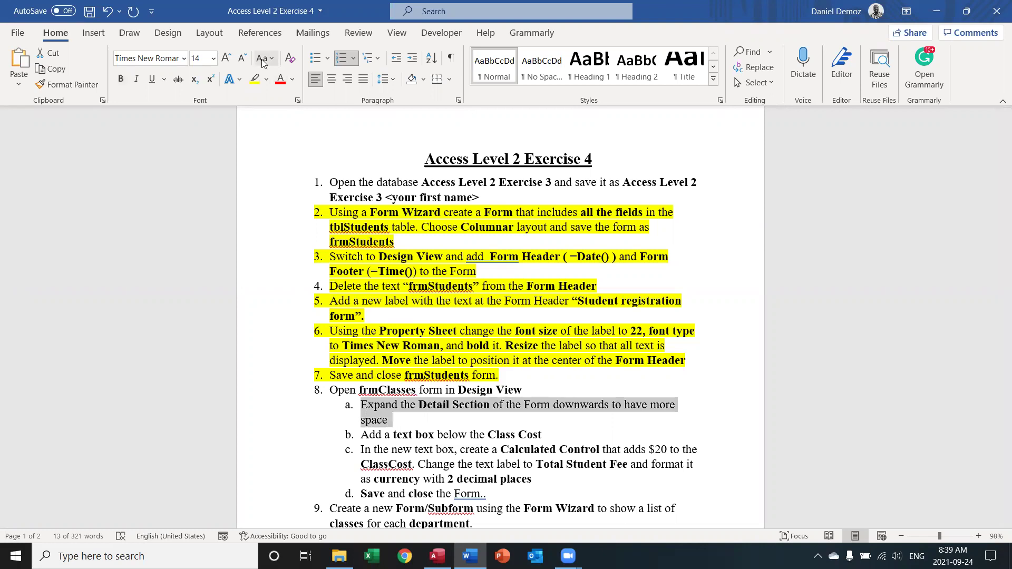
left_click(253, 77)
key("Left")
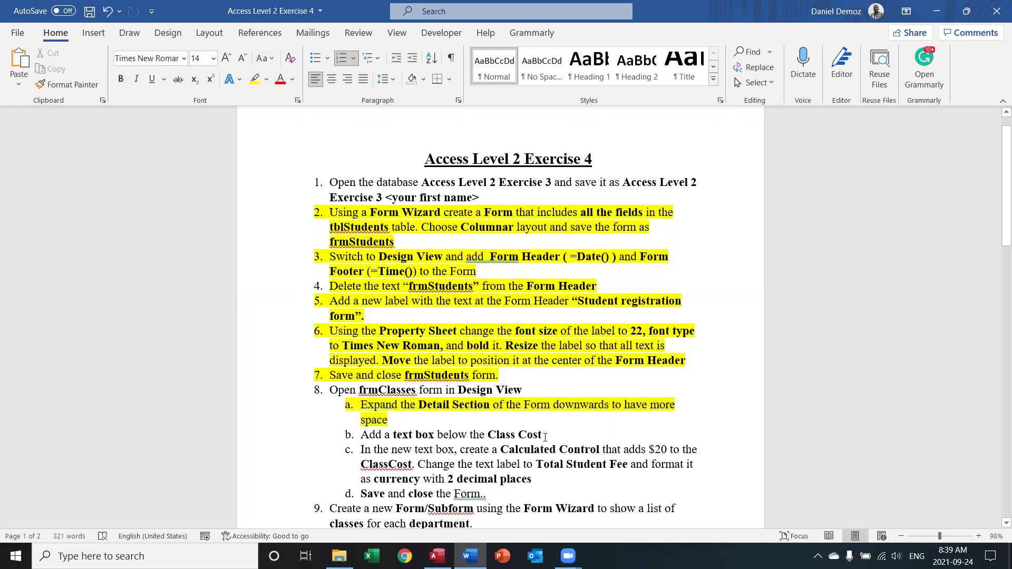
- Return to Access and add a text box about 3.4 cm wide below the ClassCost field in the Detail section
key("alt+Tab")
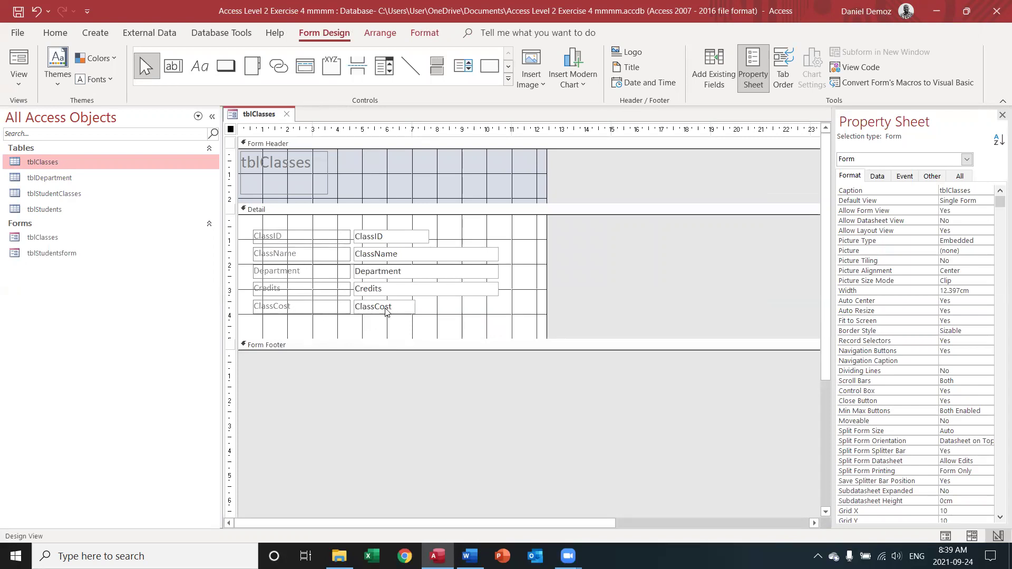
left_click(172, 65)
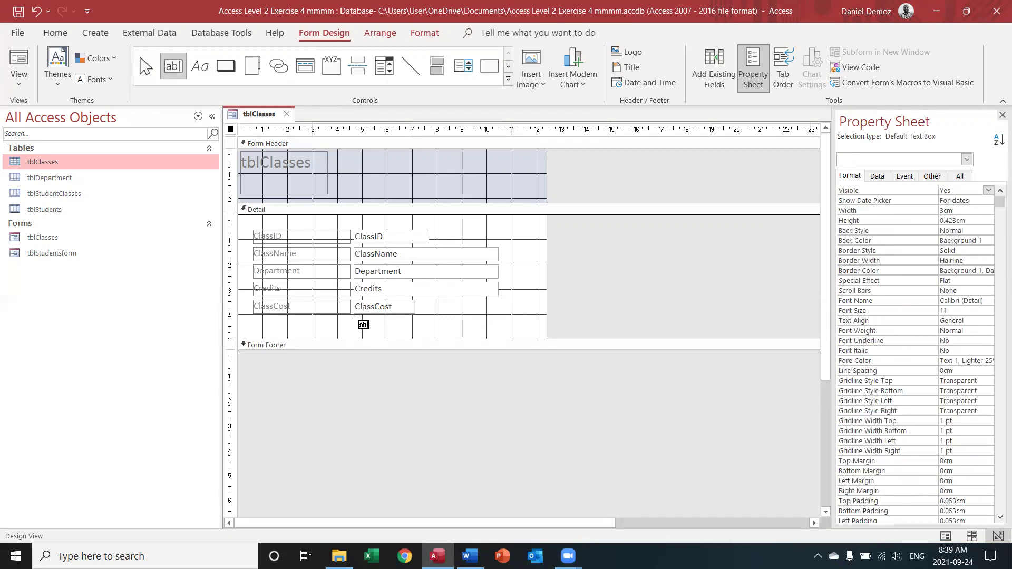
left_click_drag(354, 319, 438, 327)
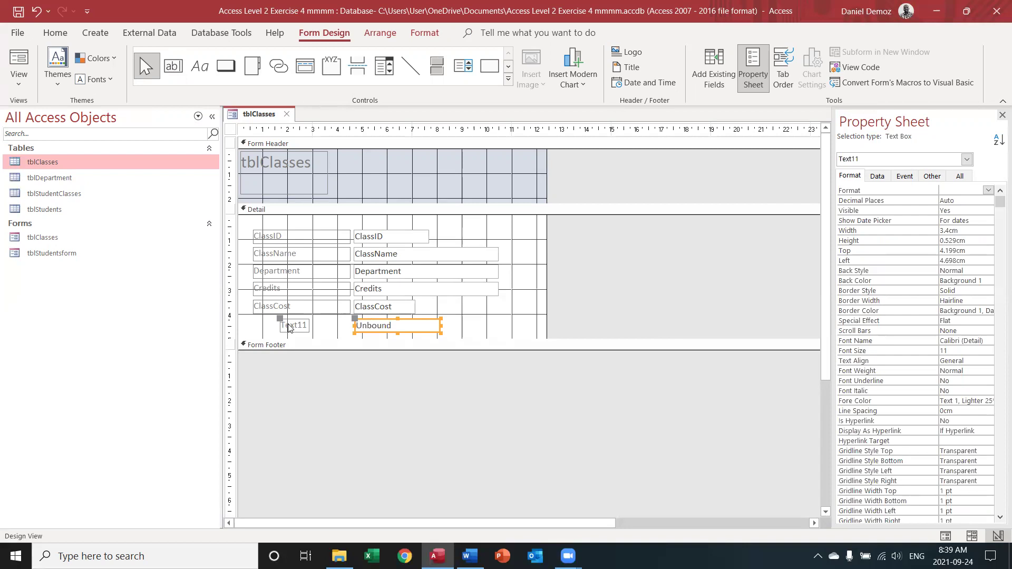
- Switch to the Word document and highlight instruction 8b about adding a text box in yellow
key("alt+Tab")
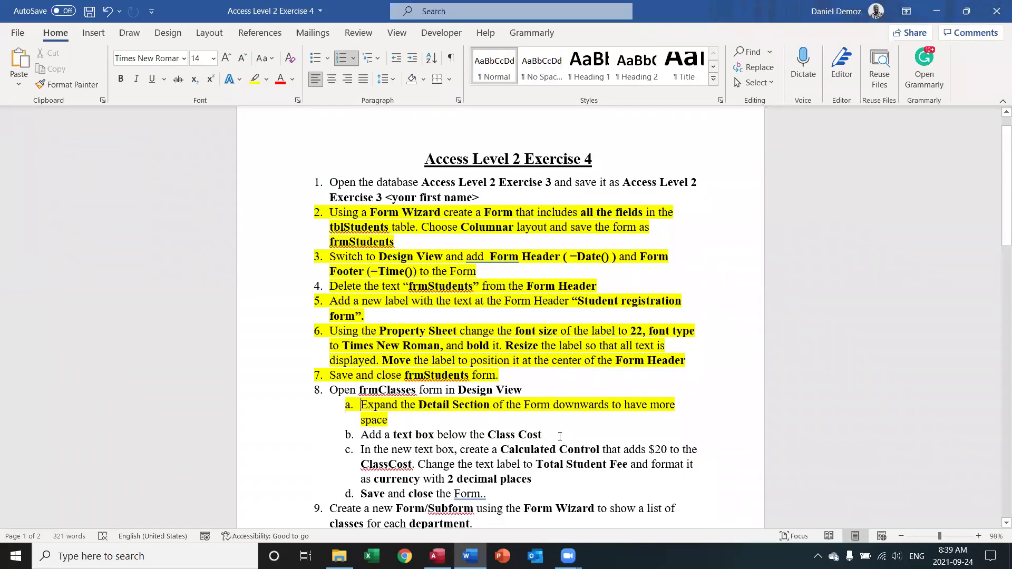
left_click_drag(548, 435, 364, 431)
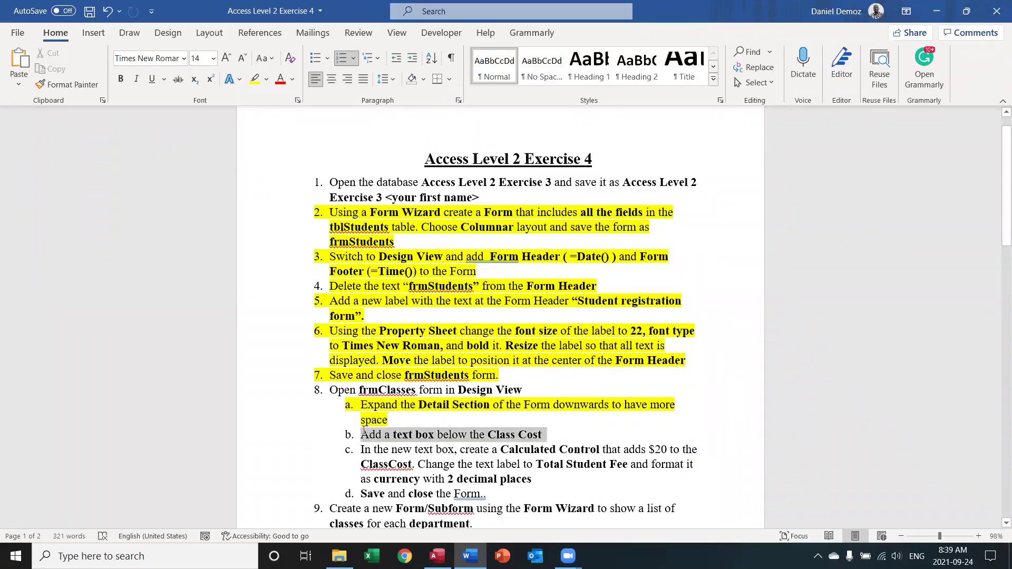
left_click(255, 79)
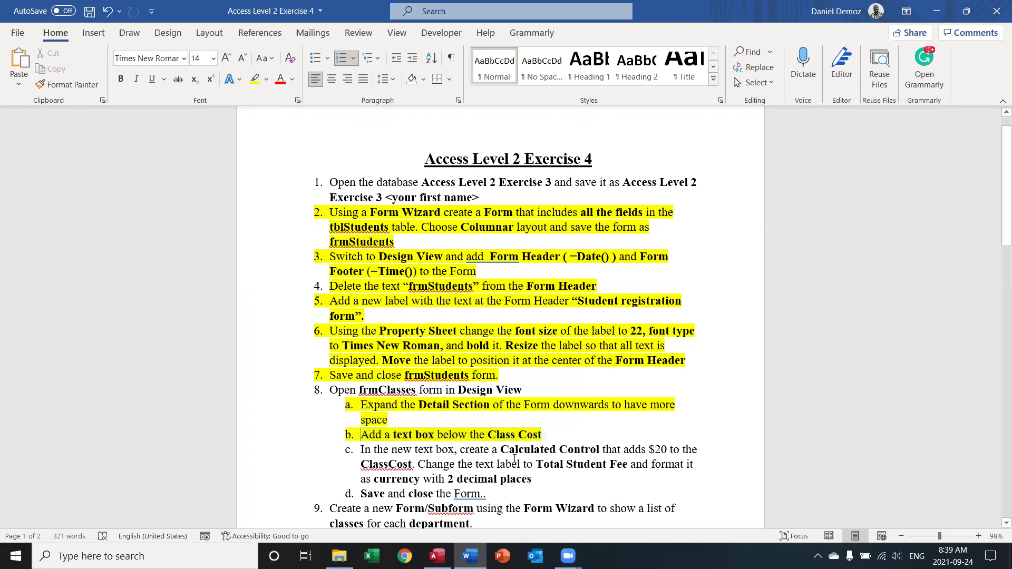
- Return to Access, extend the new text box's label to align with the labels above, about 2.27 cm wide, and caption it "Culculated Control"
scroll(515, 458, "down", 2)
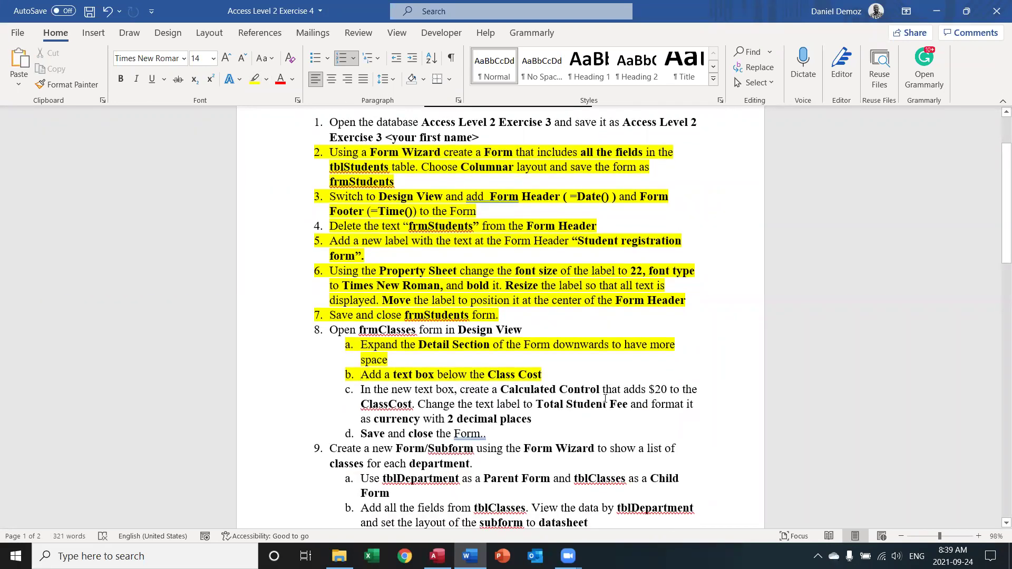
key("alt+Tab")
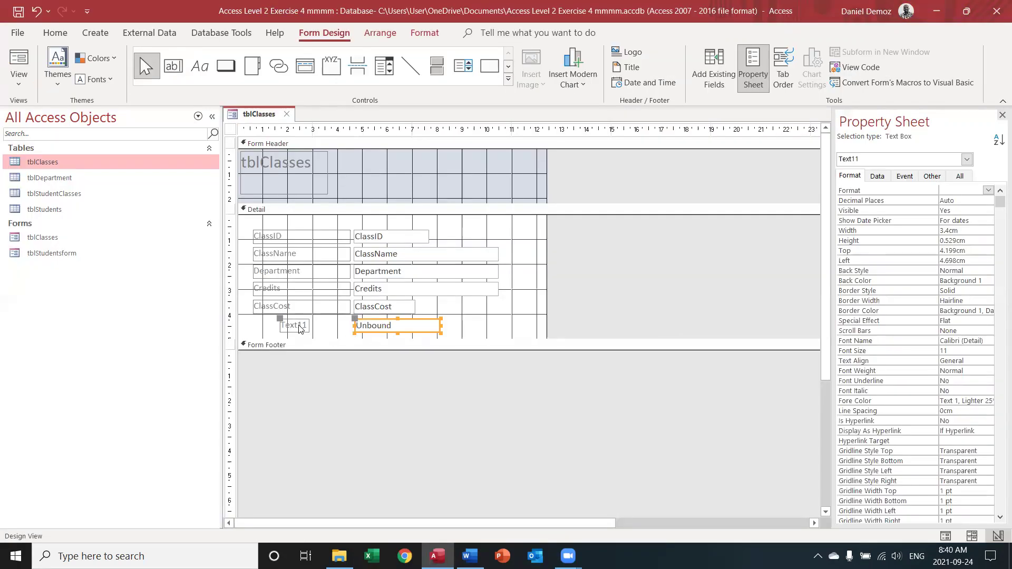
left_click(285, 325)
left_click_drag(279, 325, 253, 325)
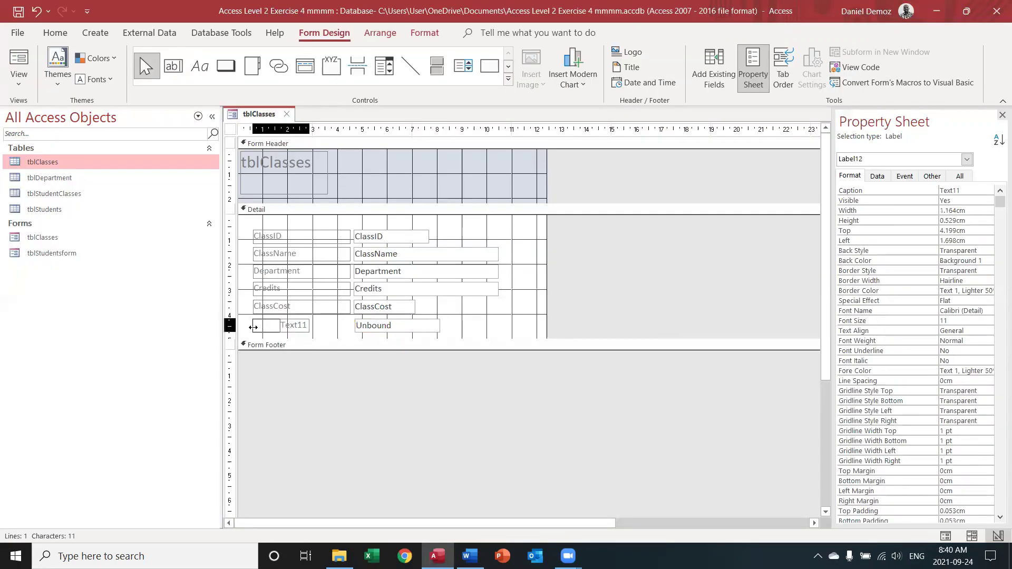
left_click(288, 325)
key("BackSpace")
key("BackSpace")
key("BackSpace")
key("BackSpace")
key("BackSpace")
key("BackSpace")
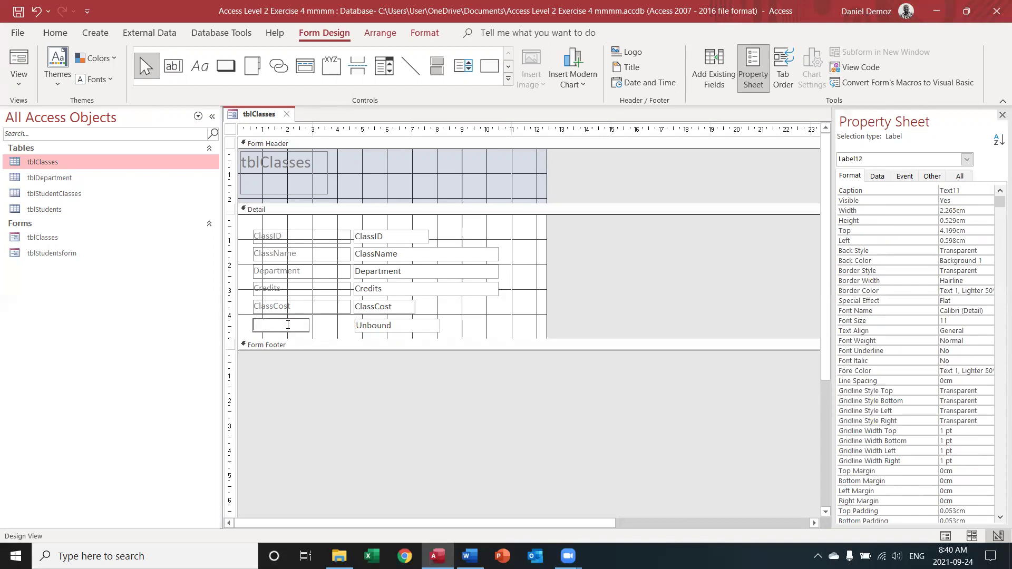
type("Culculated COntrol")
key("BackSpace")
type("o")
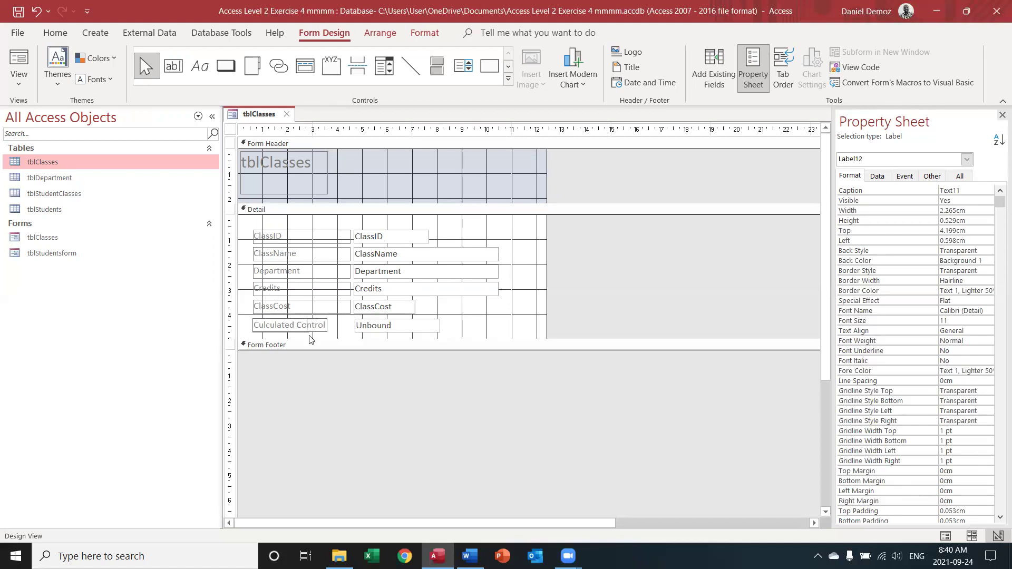
- Enter the expression =ClassCost+20 in the new unbound text box, checking instruction 8c in Word
left_click(396, 325)
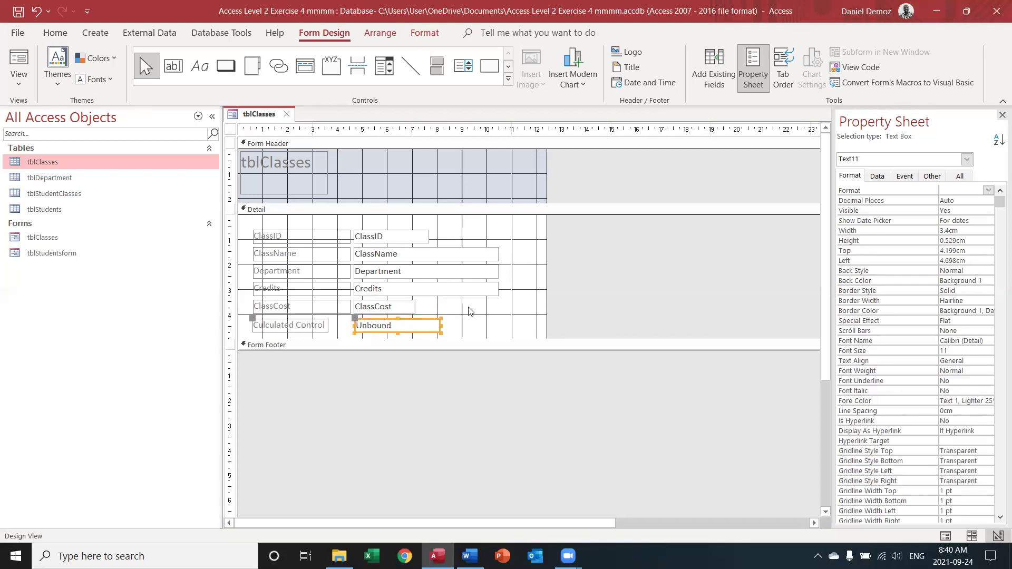
key("F2")
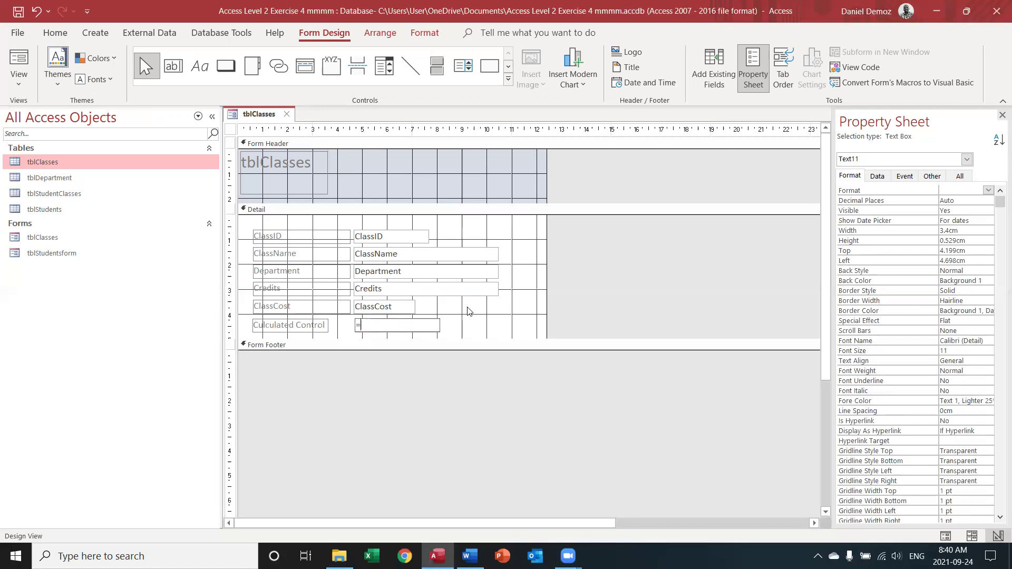
key("alt+Tab")
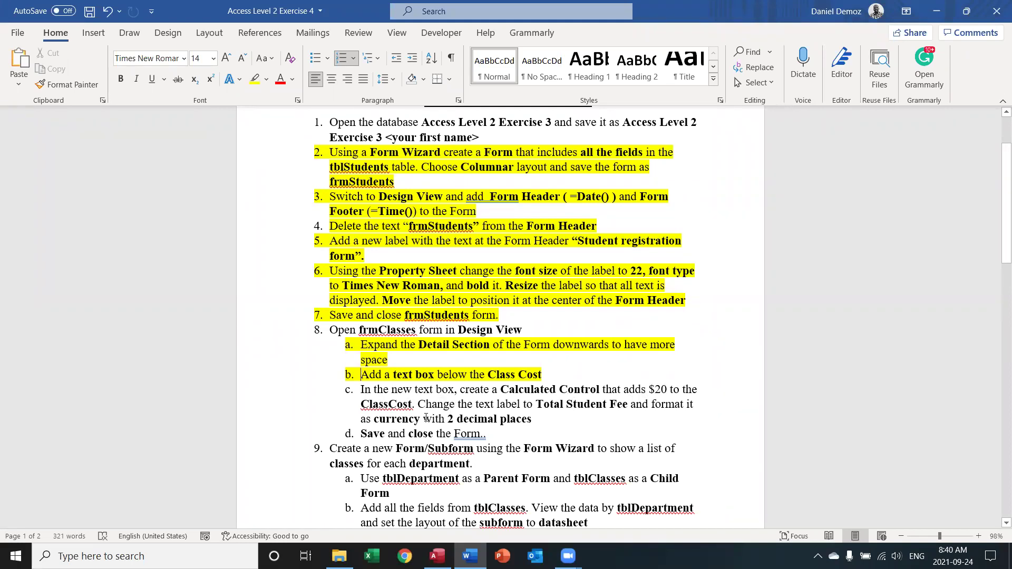
key("alt+Tab")
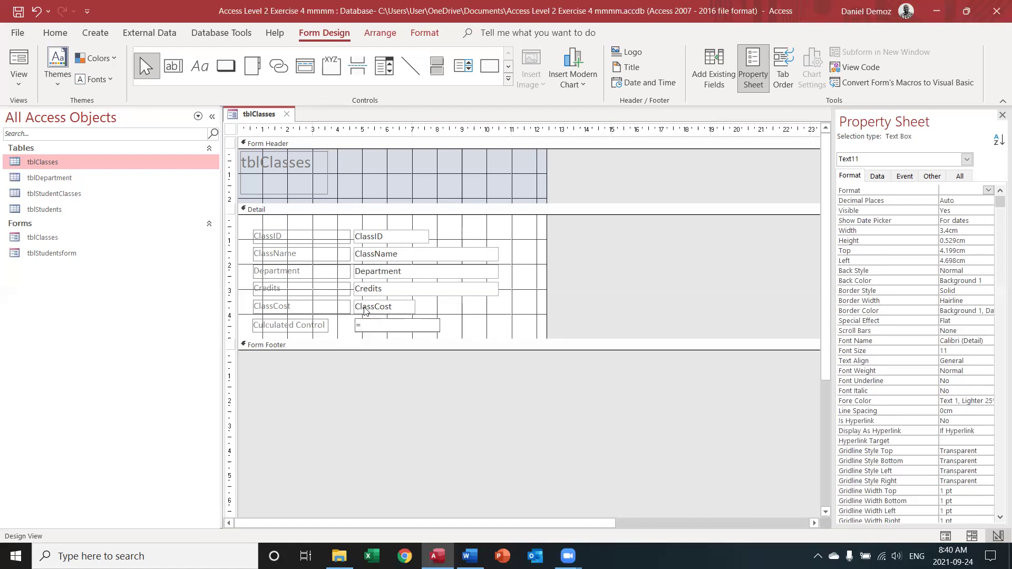
type("ClassCost+20")
- Set the calculated text box's format to Currency and display the classes form in Form View
left_click(988, 190)
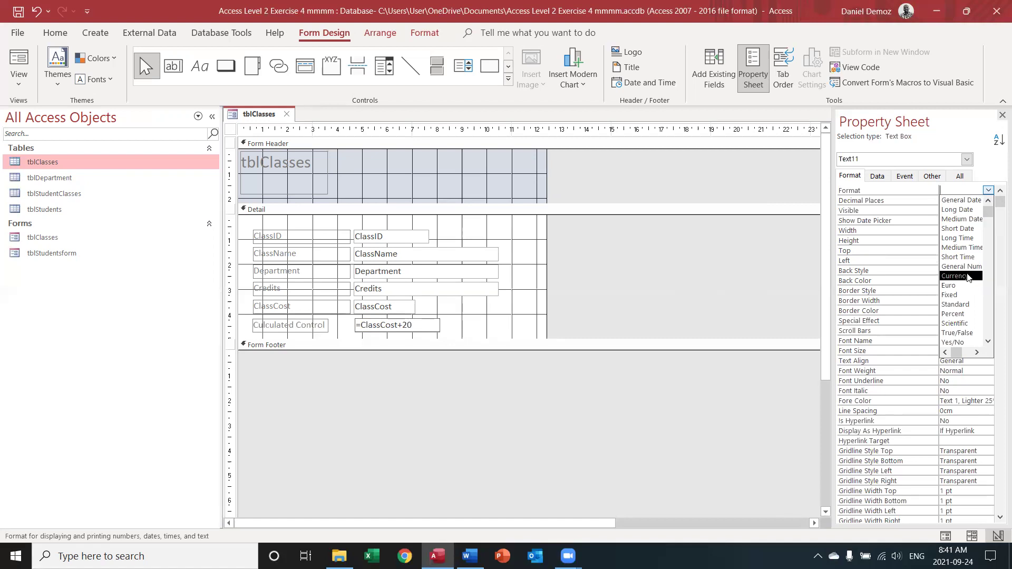
left_click(968, 277)
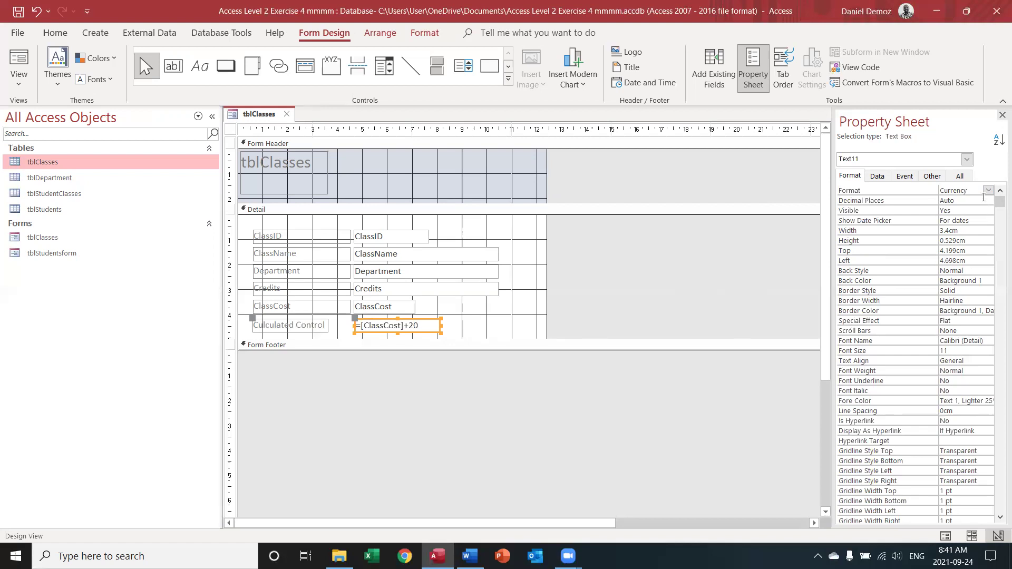
left_click(945, 536)
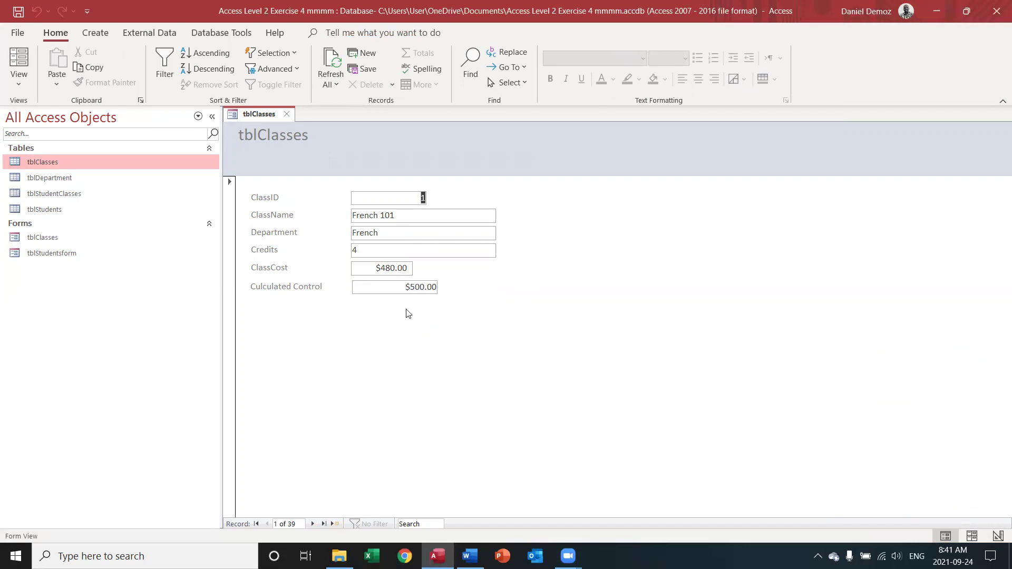
- Browse forward through the class records to the fifth one, checking the calculated fee against each class cost
left_click(313, 524)
left_click(312, 524)
left_click(313, 523)
left_click(313, 524)
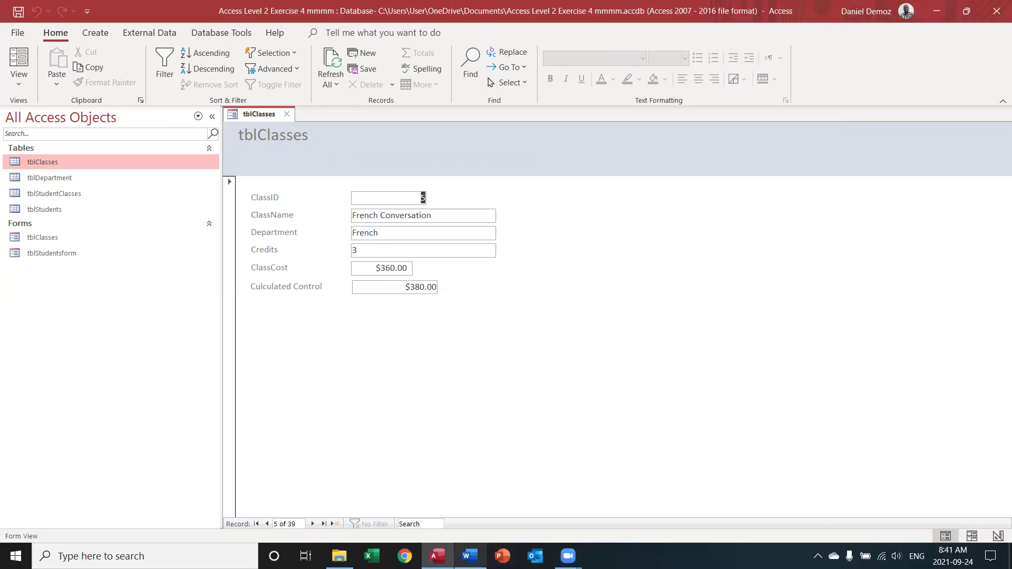
- Switch to the Word document and highlight instruction 8c about the calculated control in yellow
left_click(473, 538)
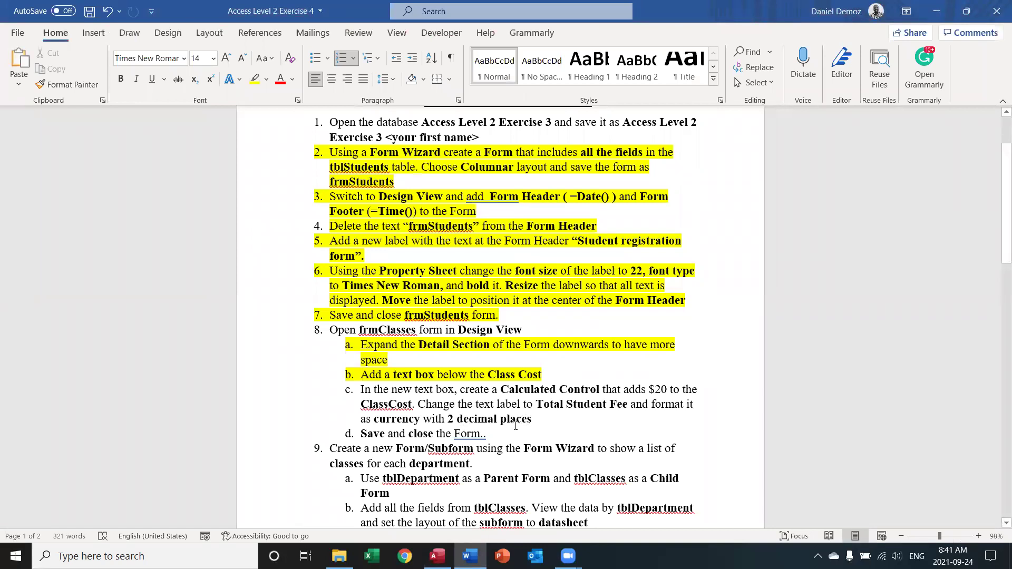
left_click_drag(537, 418, 361, 389)
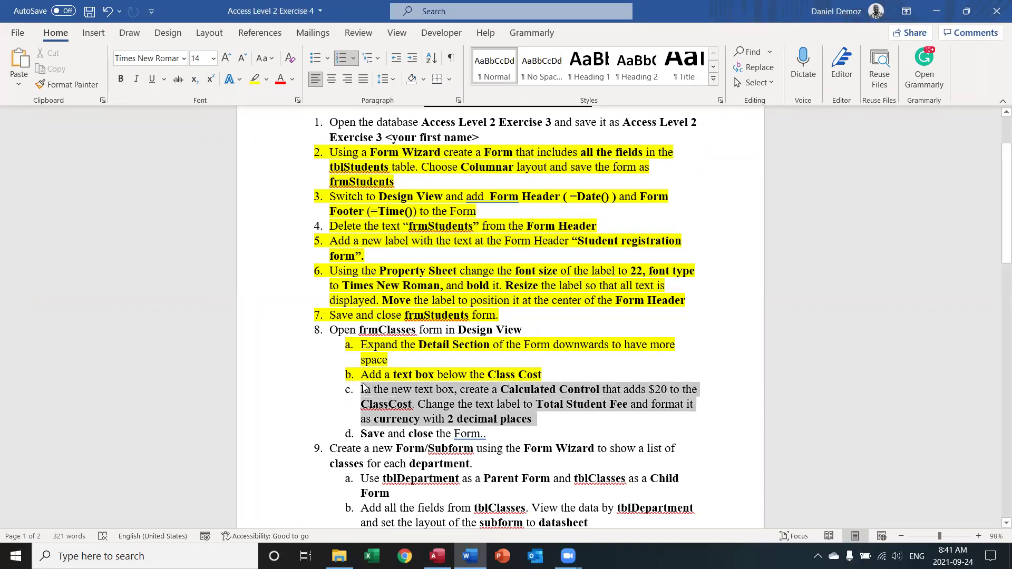
left_click(251, 82)
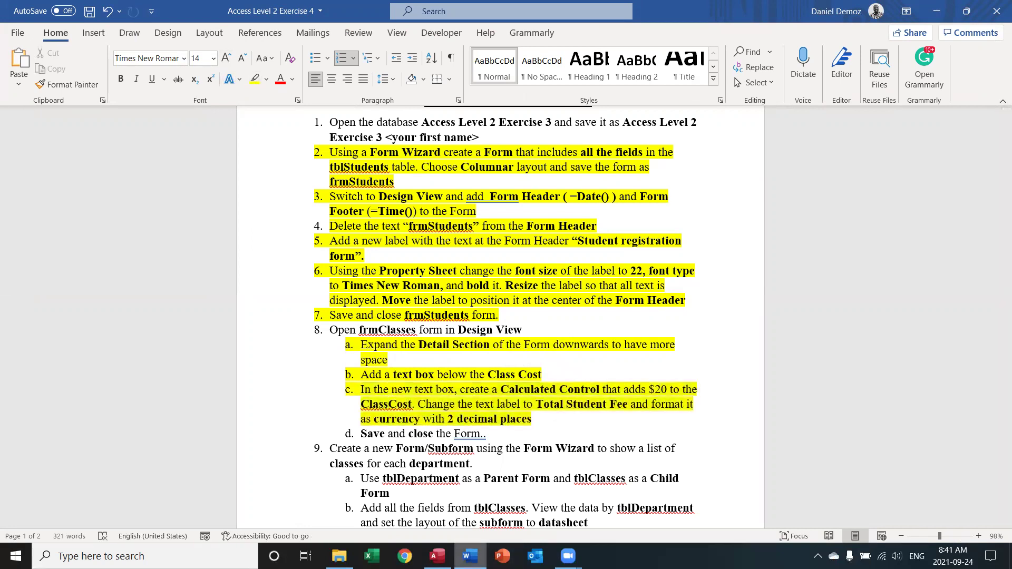
- Return to Access and close the tblClasses form, saving its design changes
left_click(437, 556)
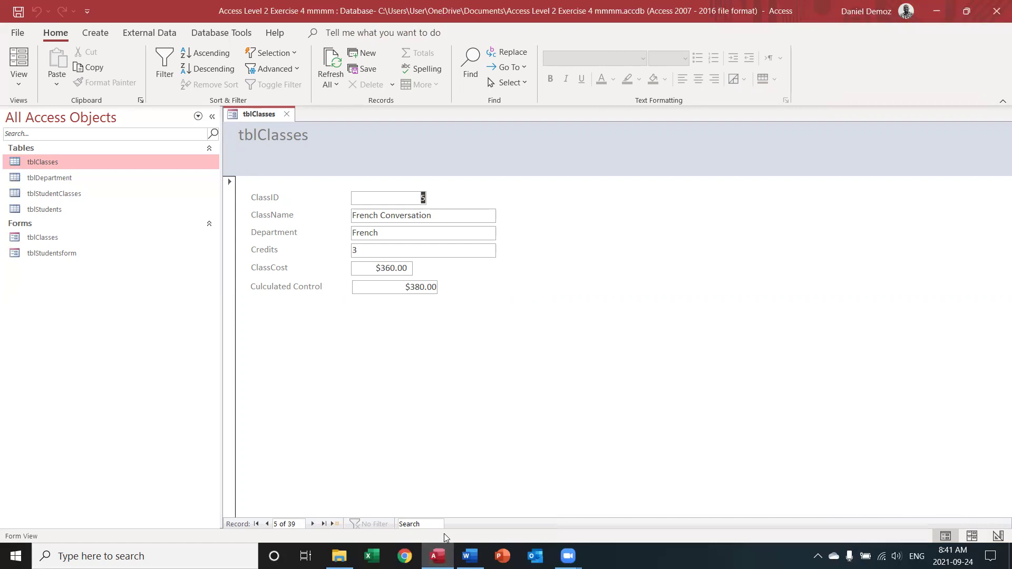
left_click(287, 113)
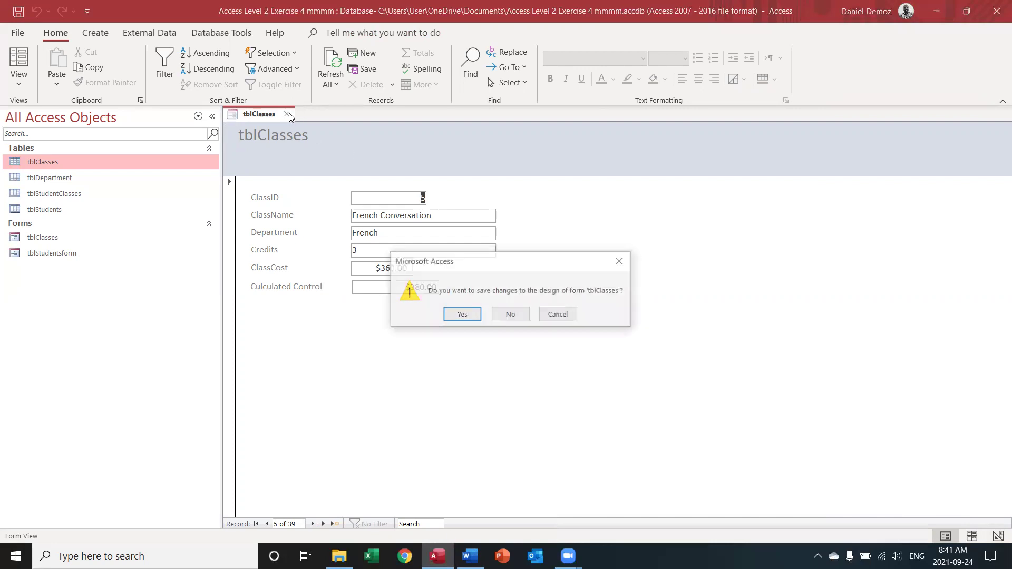
left_click(458, 317)
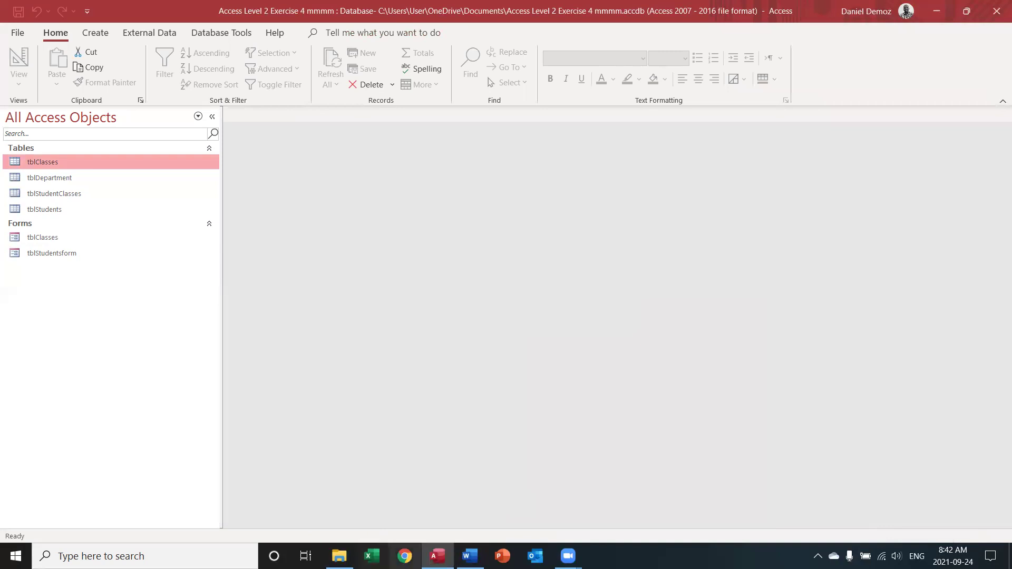
- Switch to the Word document and highlight instruction 9 together with its item a about the Form/Subform in yellow
left_click(470, 556)
scroll(422, 446, "down", 3)
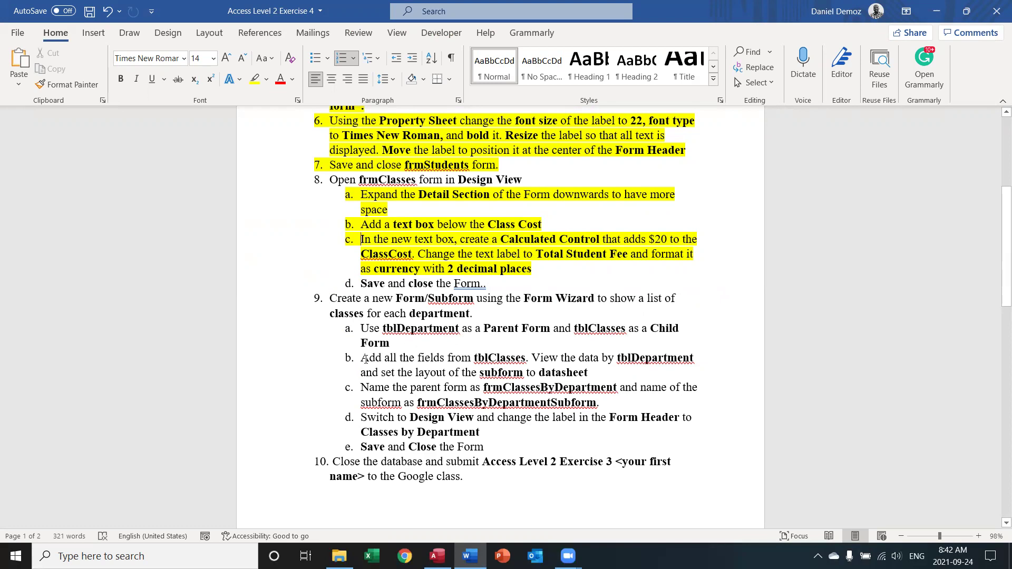
left_click_drag(406, 344, 328, 298)
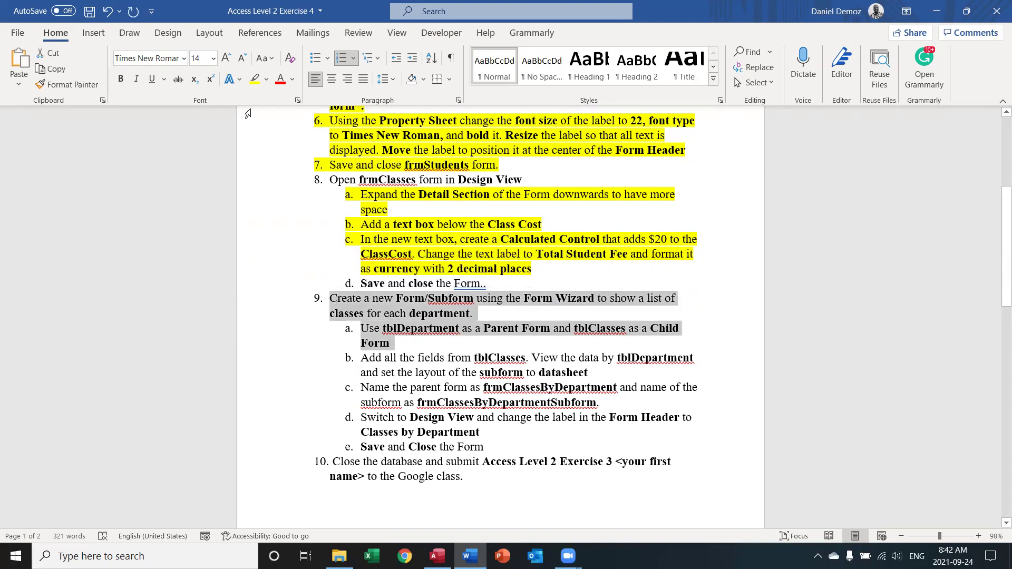
left_click(255, 79)
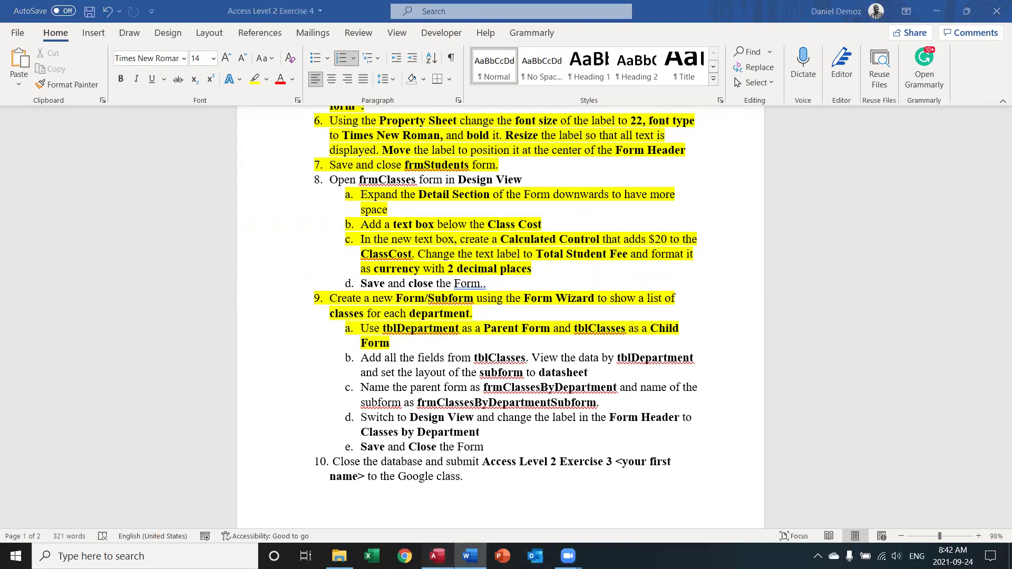
- In Access, start a Form Wizard form with all tblClasses fields plus the Department field from tblDepartment, checking the Word instructions
left_click(436, 556)
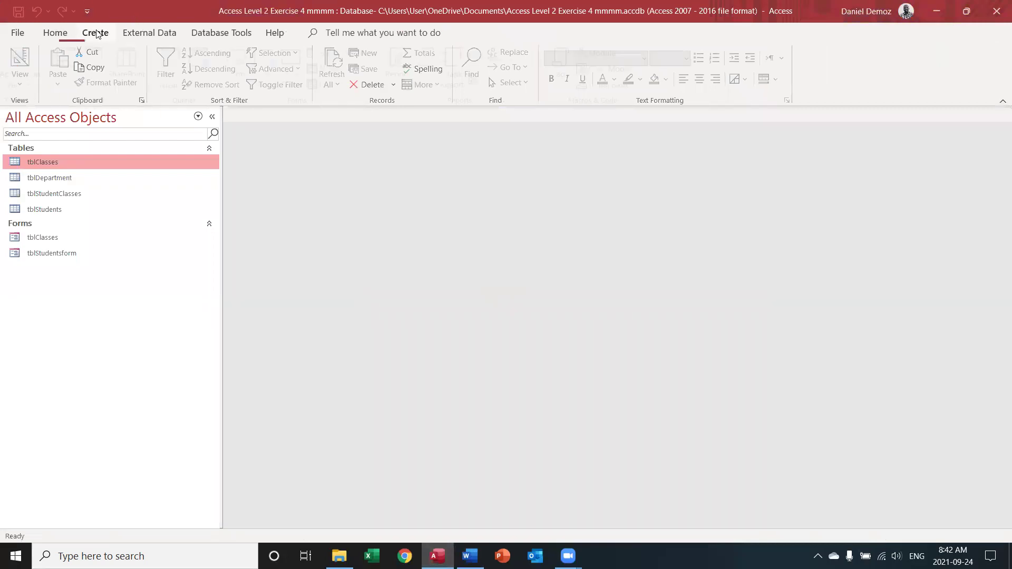
left_click(332, 52)
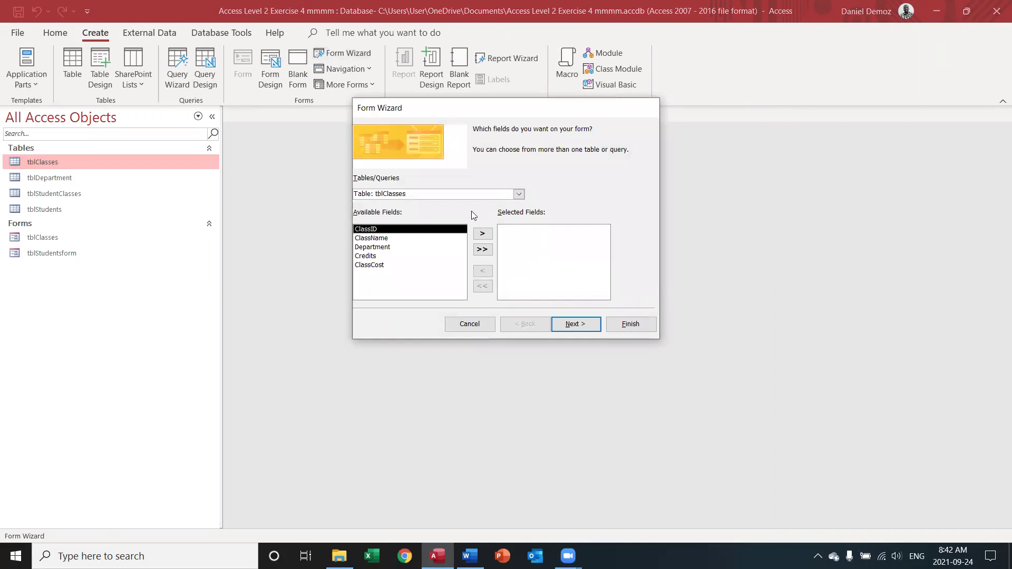
left_click(483, 249)
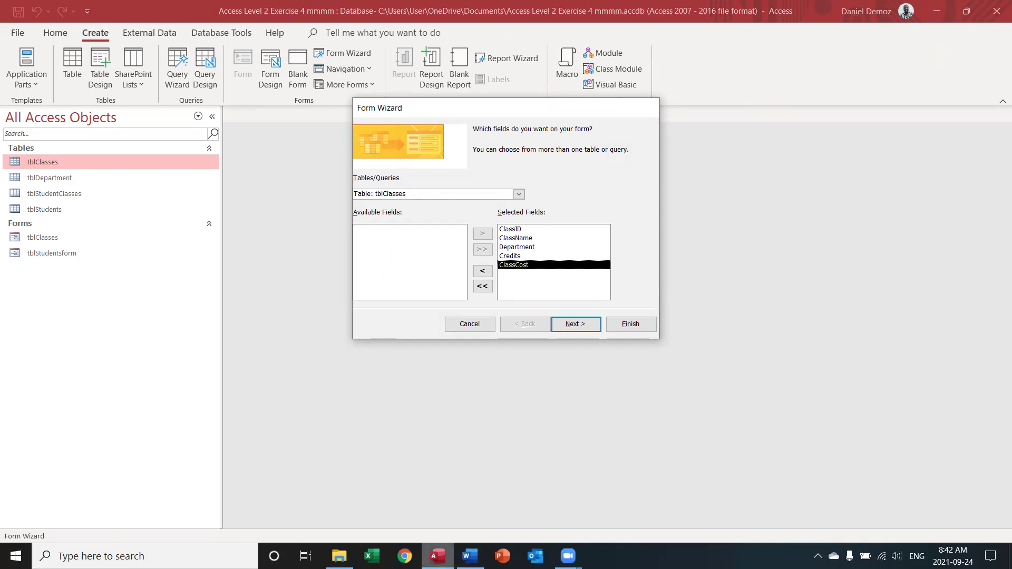
left_click(470, 556)
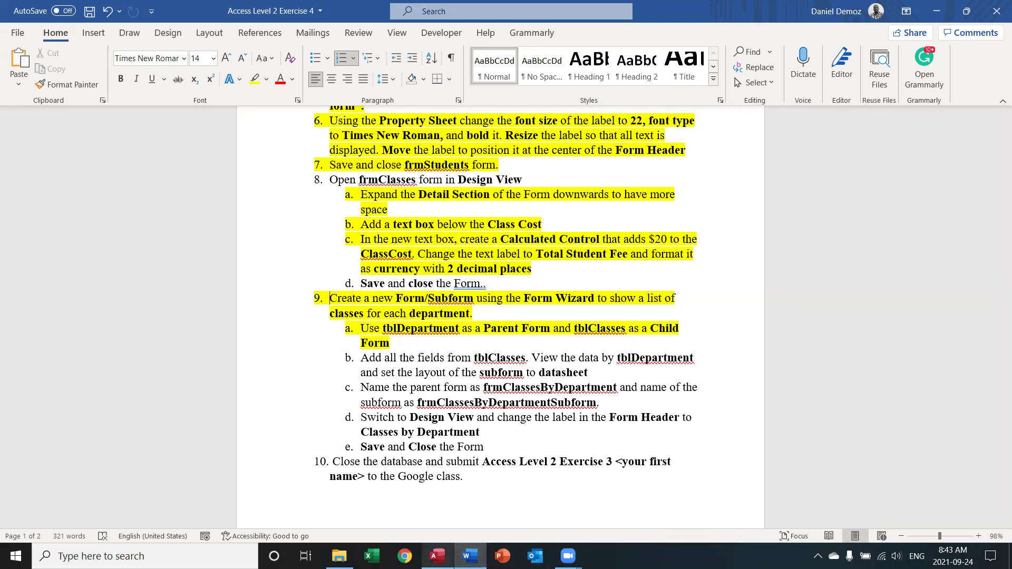
left_click(437, 556)
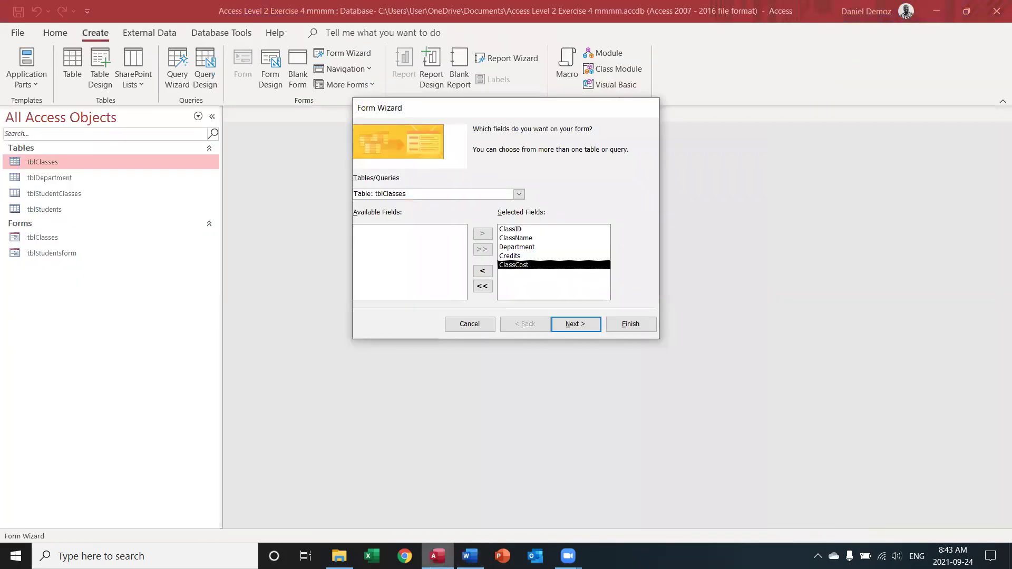
left_click(519, 194)
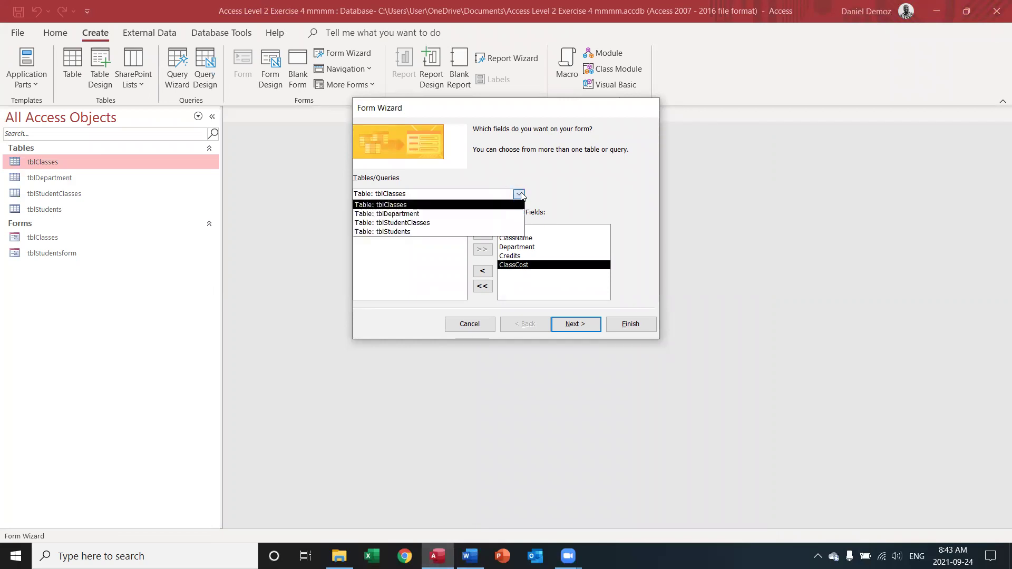
left_click(413, 214)
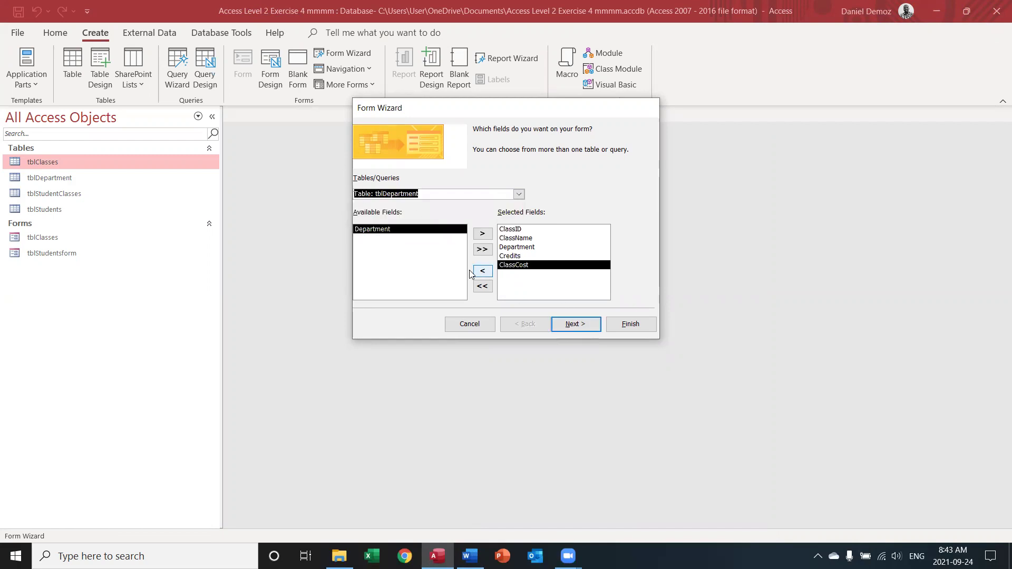
left_click(483, 235)
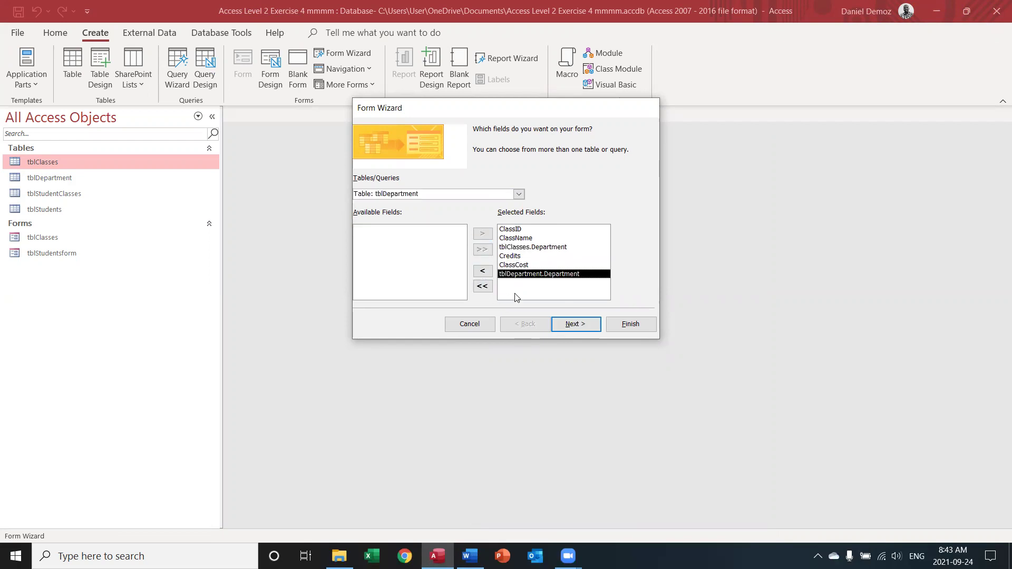
- Set the wizard form to view data by tblDepartment with a Tabular subform, and finish it with the default titles, opened for viewing
left_click(579, 326)
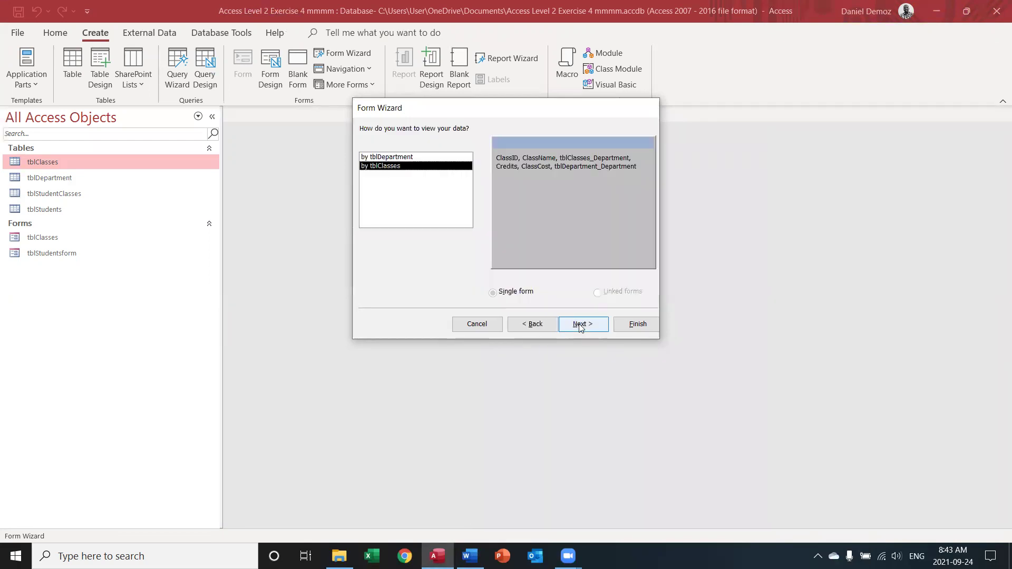
left_click(409, 157)
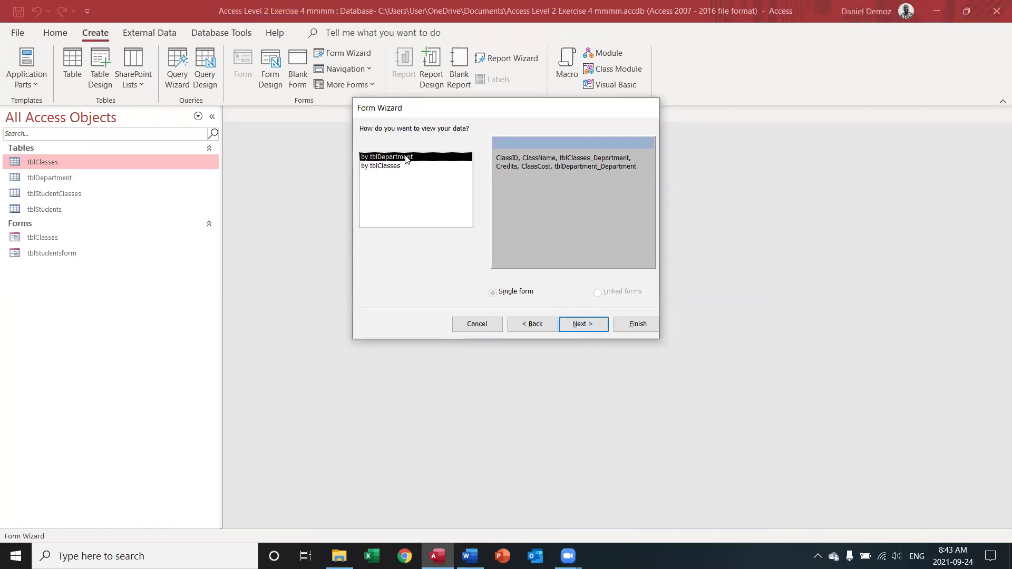
left_click(581, 325)
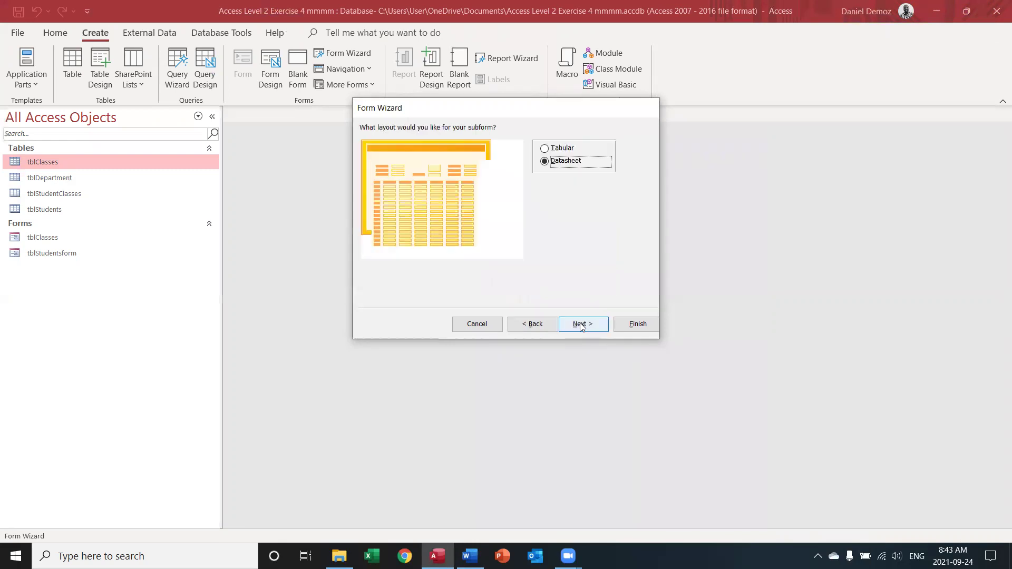
left_click(544, 151)
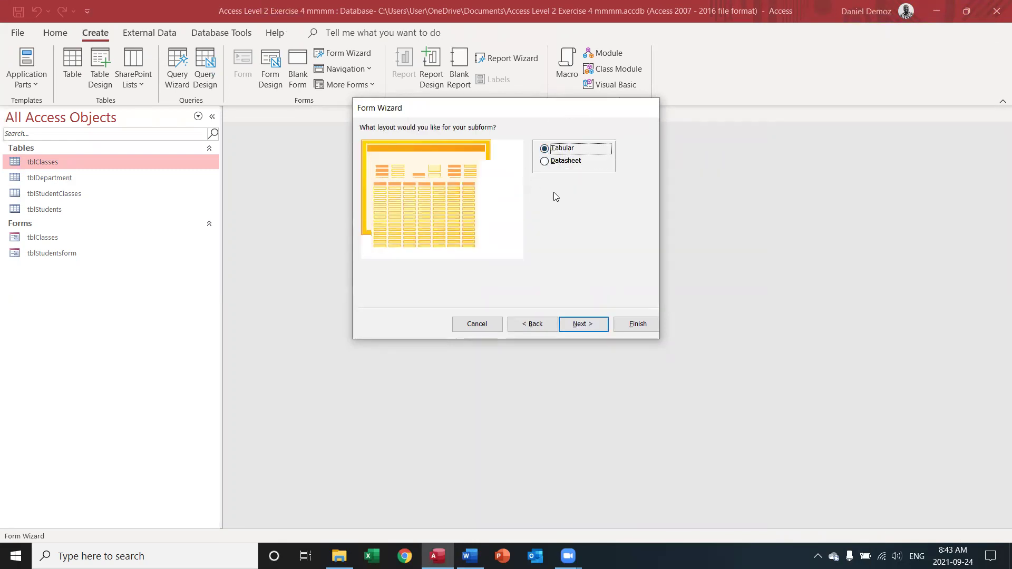
left_click(585, 324)
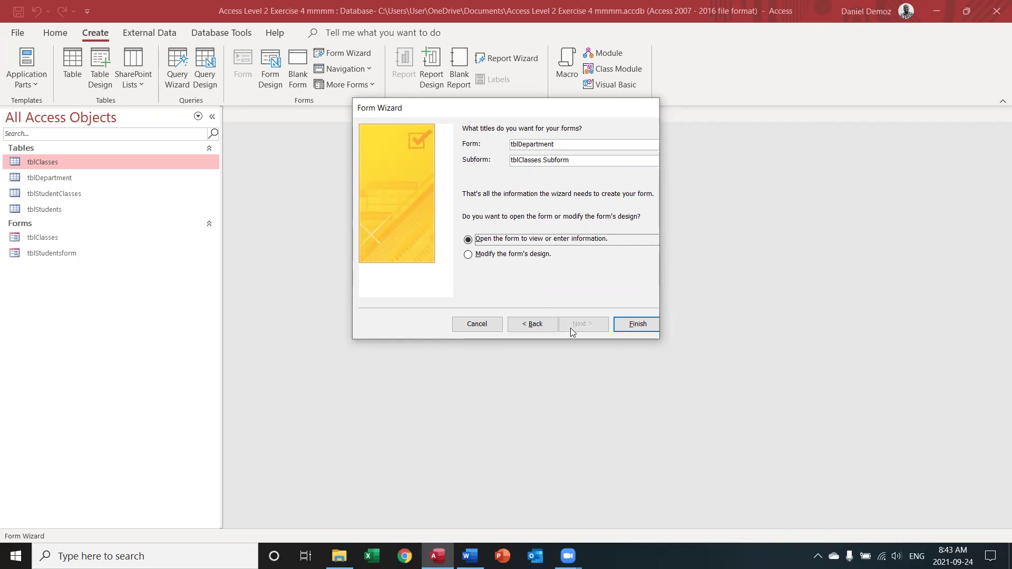
left_click(639, 325)
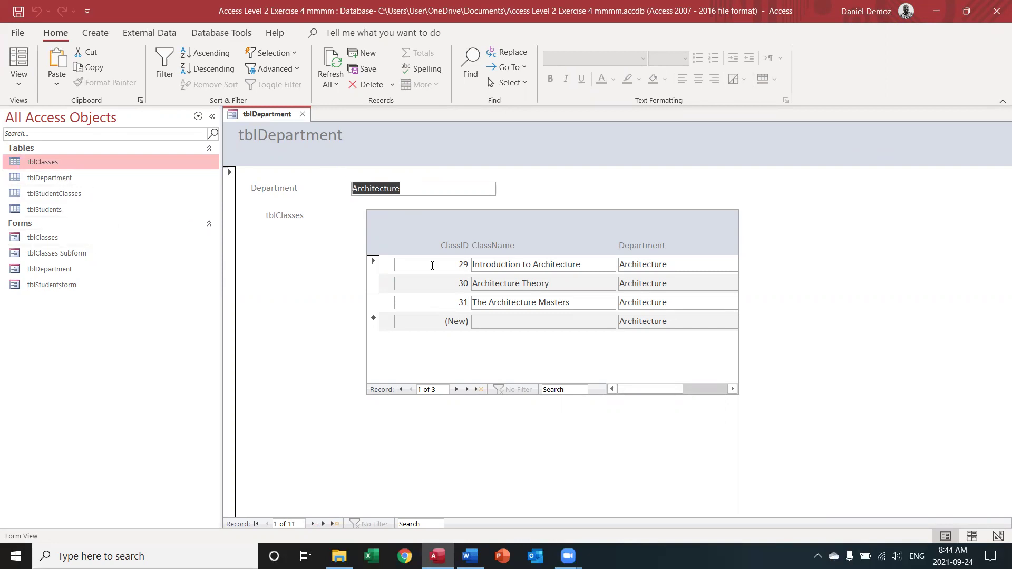
- Browse the department records from Architecture to Communications and examine the classes listed in the subform for each
left_click(405, 189)
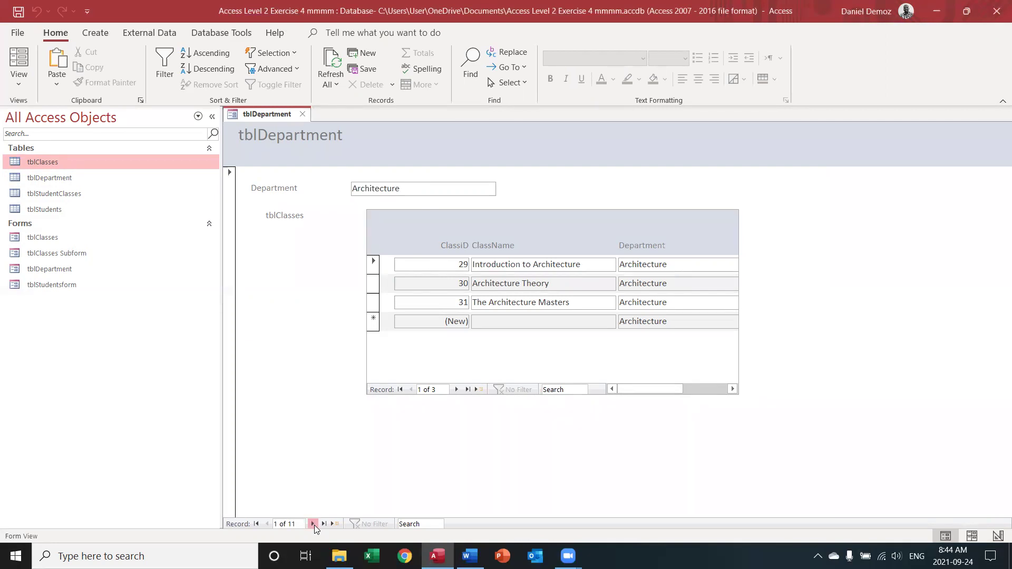
left_click(313, 525)
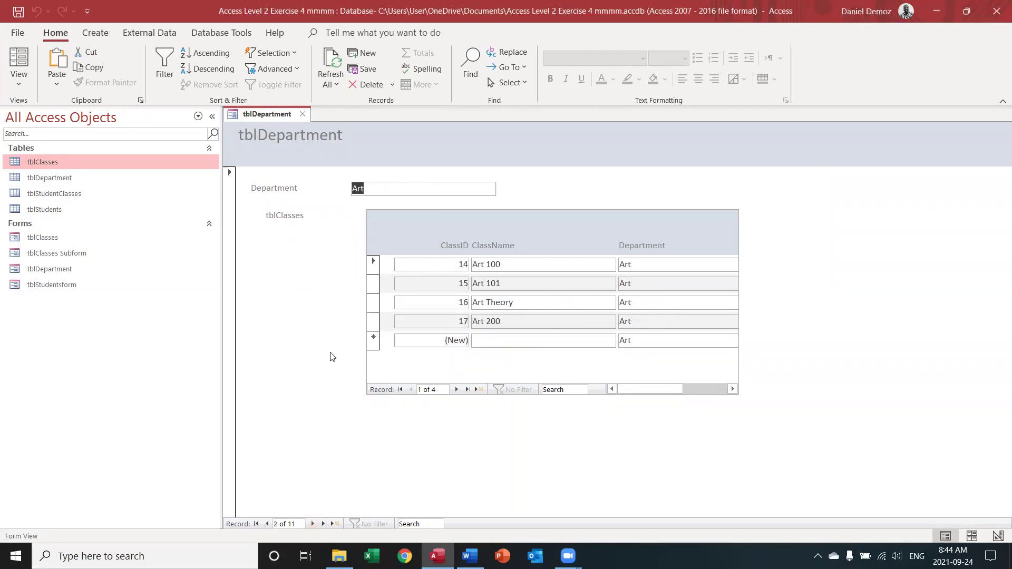
left_click(313, 524)
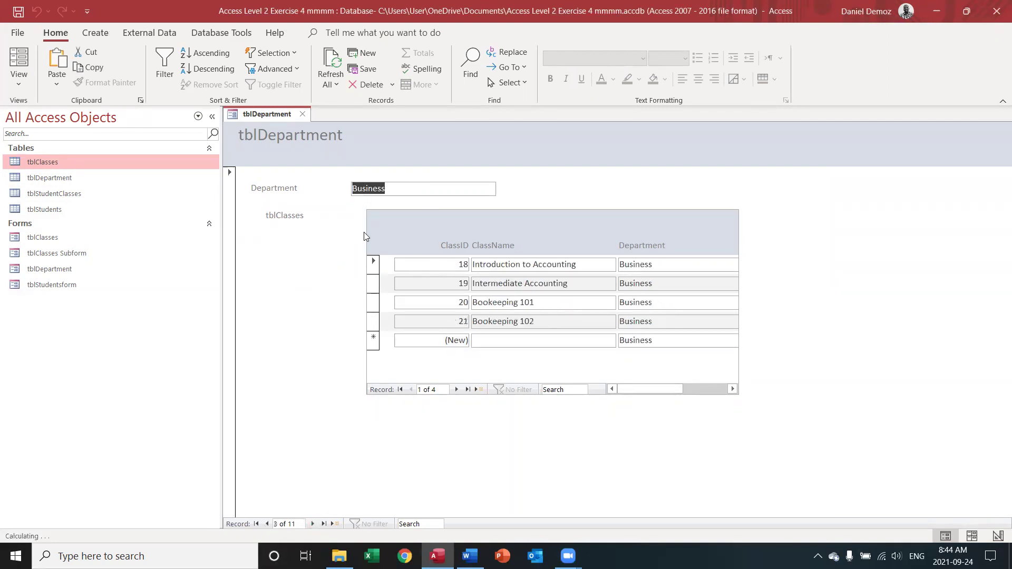
left_click(313, 524)
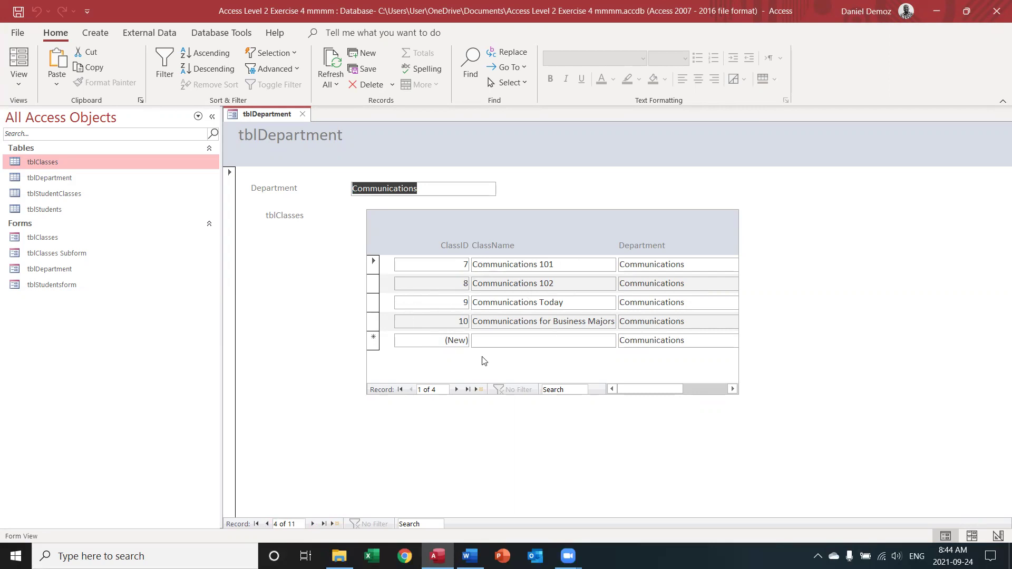
left_click_drag(648, 389, 650, 389)
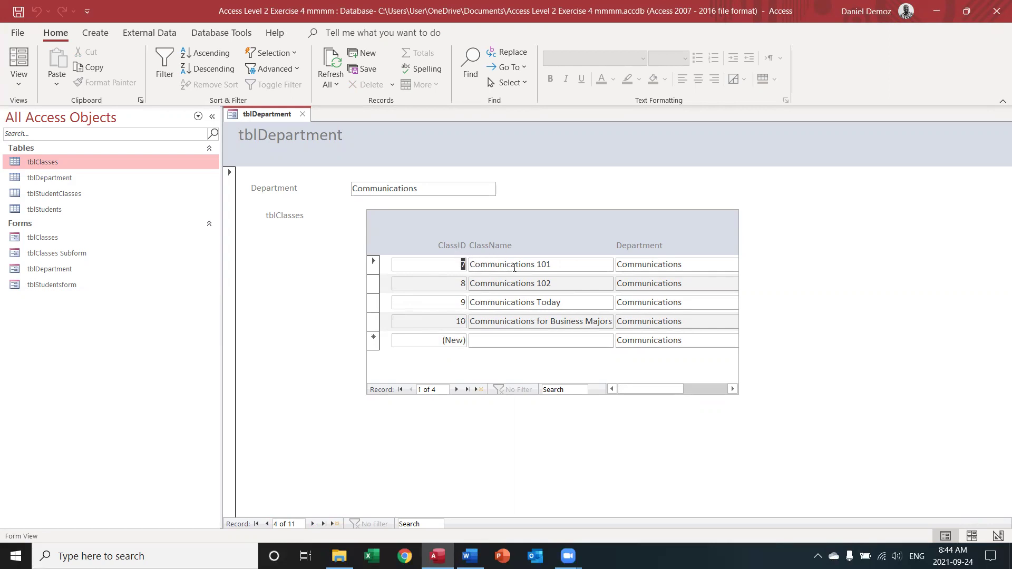
left_click_drag(653, 389, 599, 391)
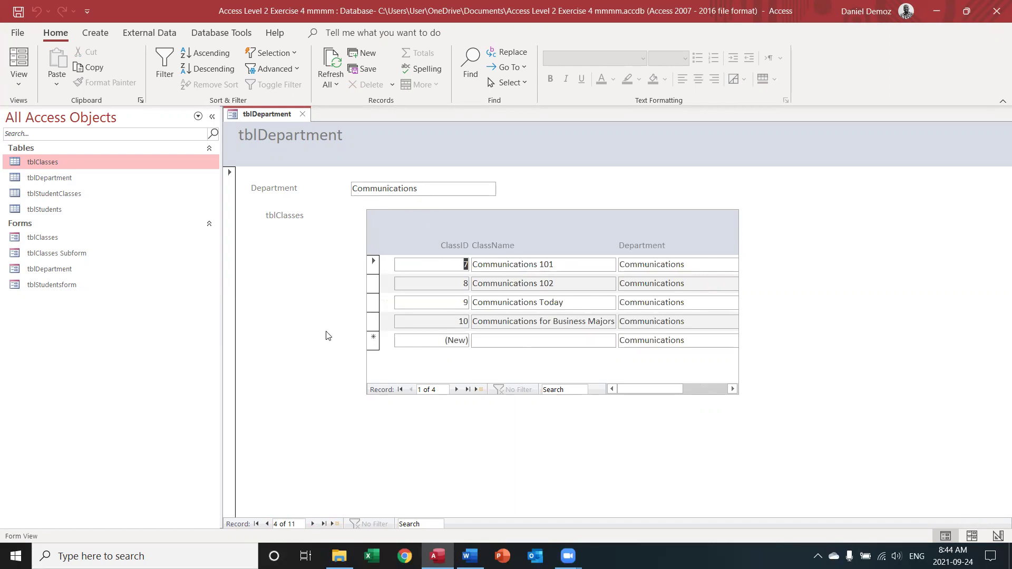
mouse_move(644, 391)
left_mouse_down()
mouse_move(708, 394)
mouse_move(639, 390)
left_mouse_up()
- Add a new department record named APA in the main form
left_click(336, 523)
left_click(391, 188)
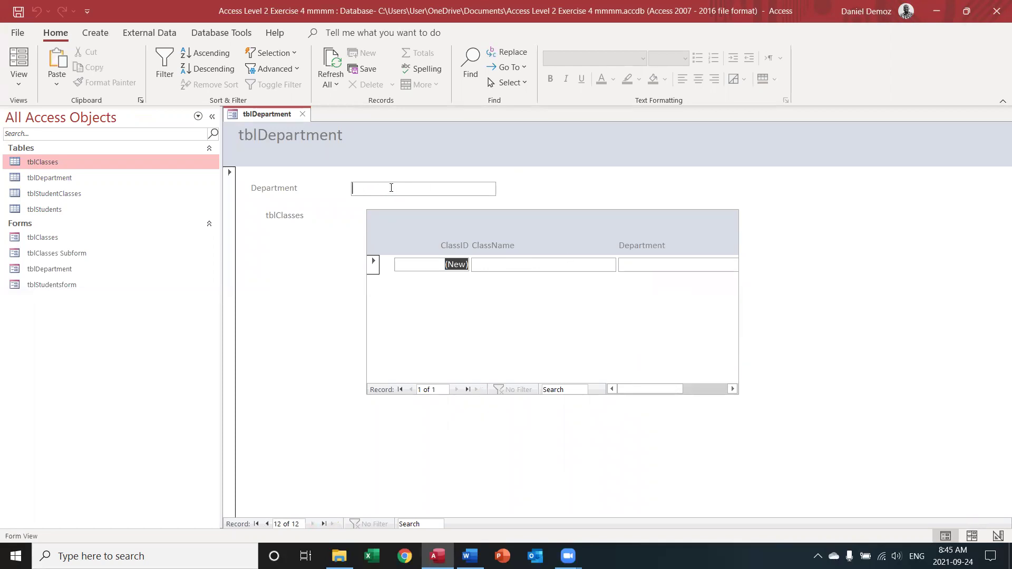
type("APA")
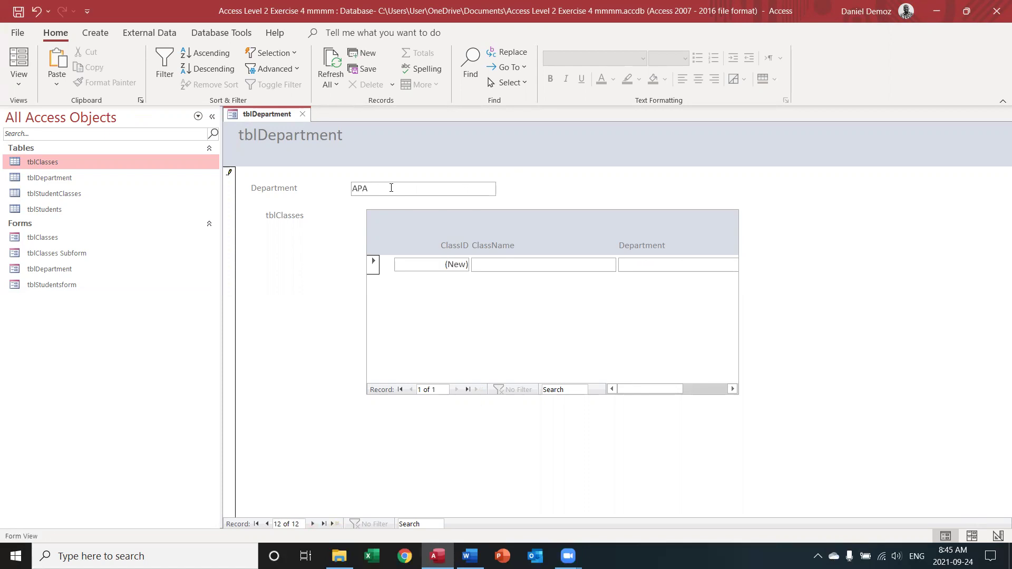
- Add the class Advanced Computer for business to the APA department in the classes subform
left_click(448, 265)
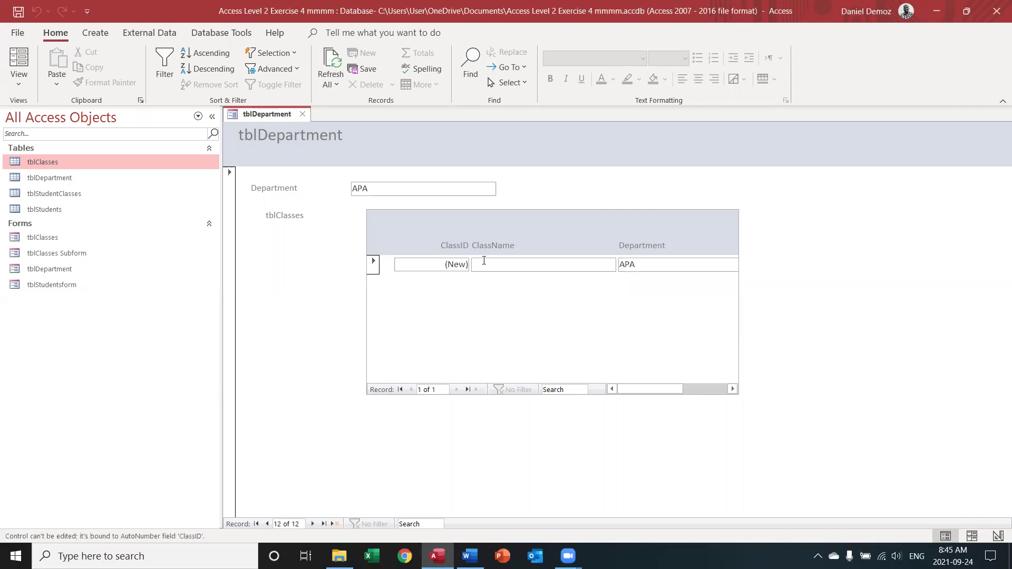
left_click(515, 264)
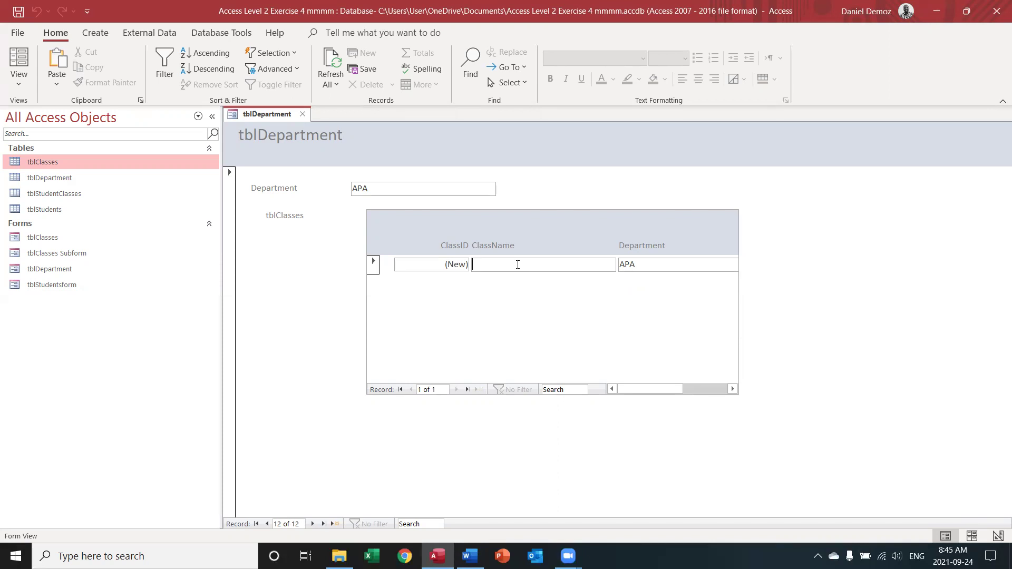
type("Adv")
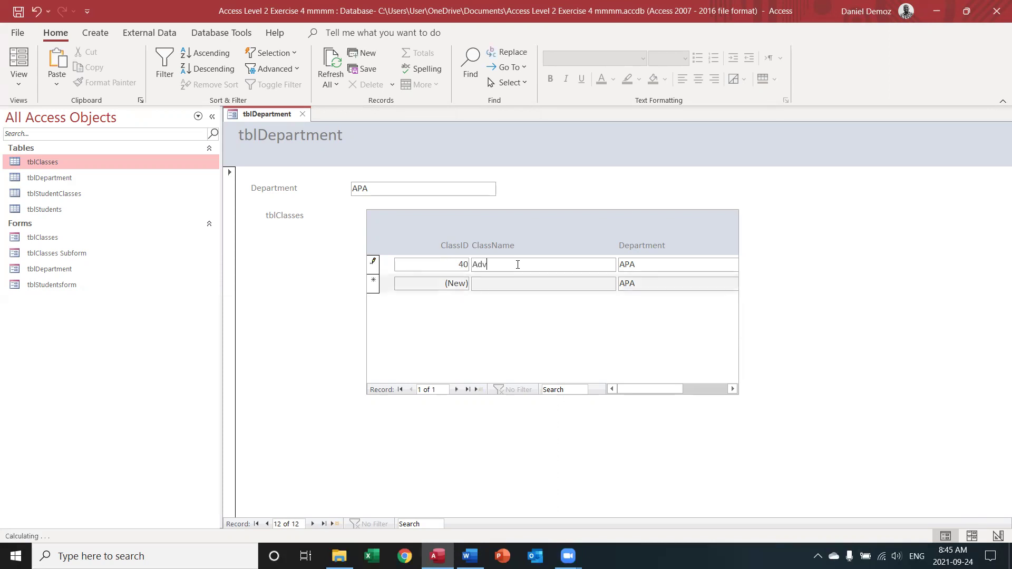
type("anced Computer for business")
left_click(519, 285)
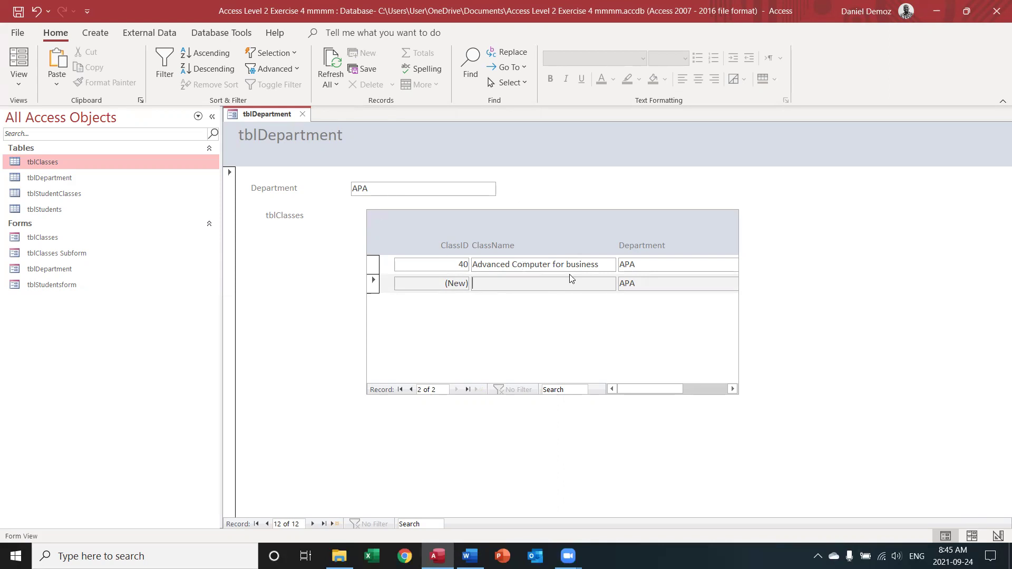
- Switch to the Word instructions and highlight sub-steps b to e of instruction 9 in yellow
left_click(487, 455)
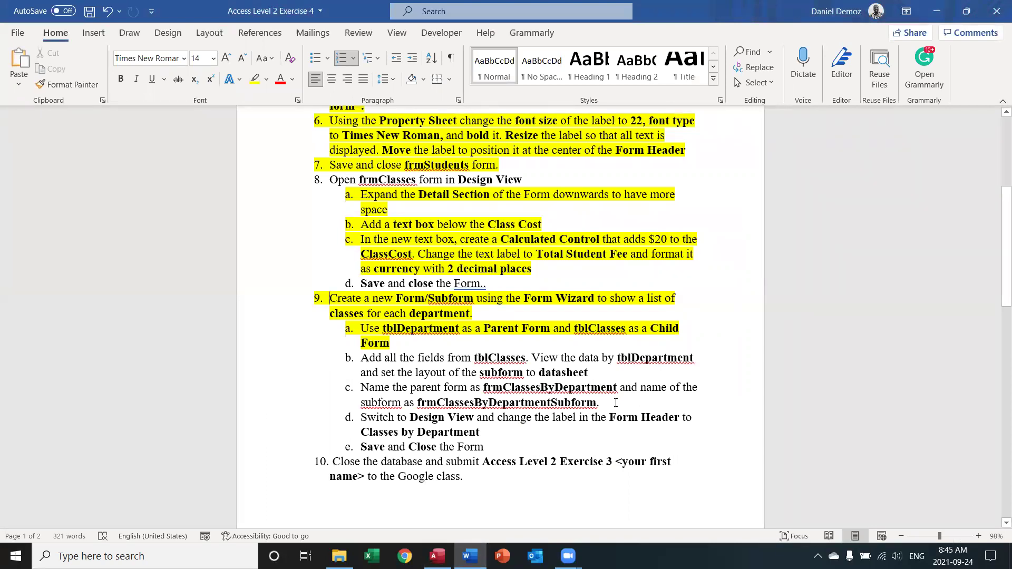
left_click_drag(615, 402, 362, 358)
left_click_drag(489, 446, 363, 343)
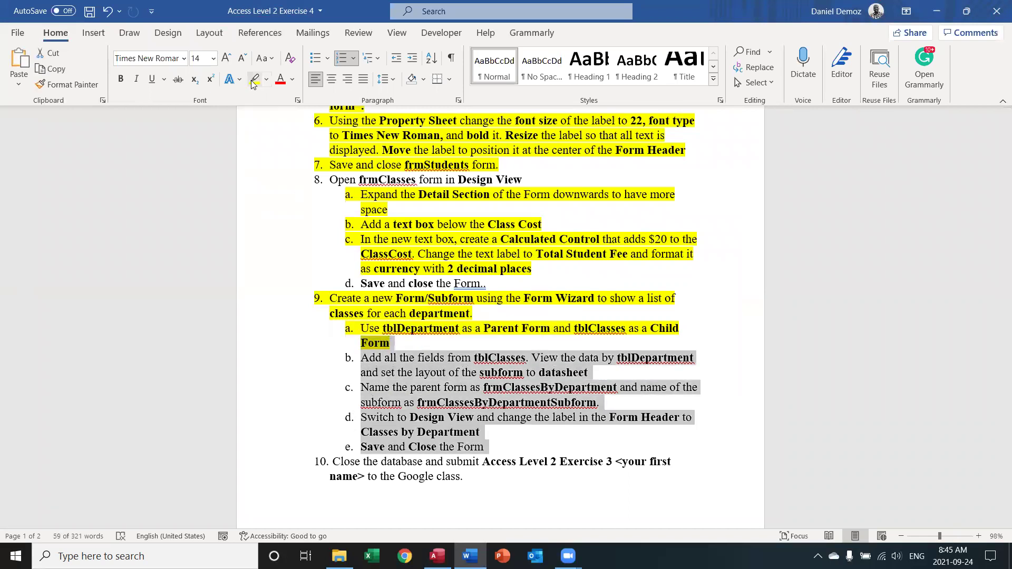
left_click(253, 82)
key("Left")
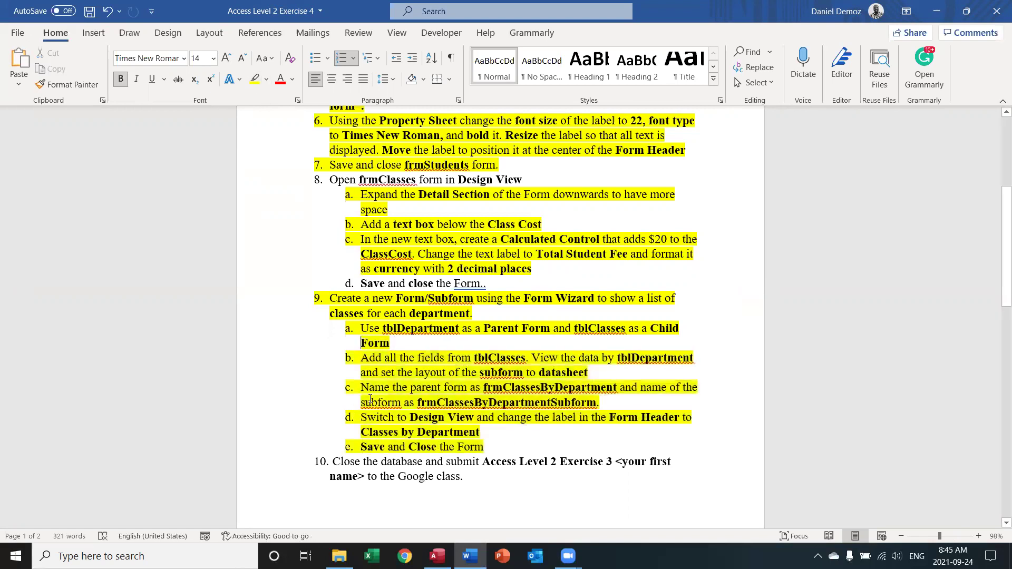
- Return to Access, close the tblDepartment form, and open all four saved forms for viewing
left_click(438, 556)
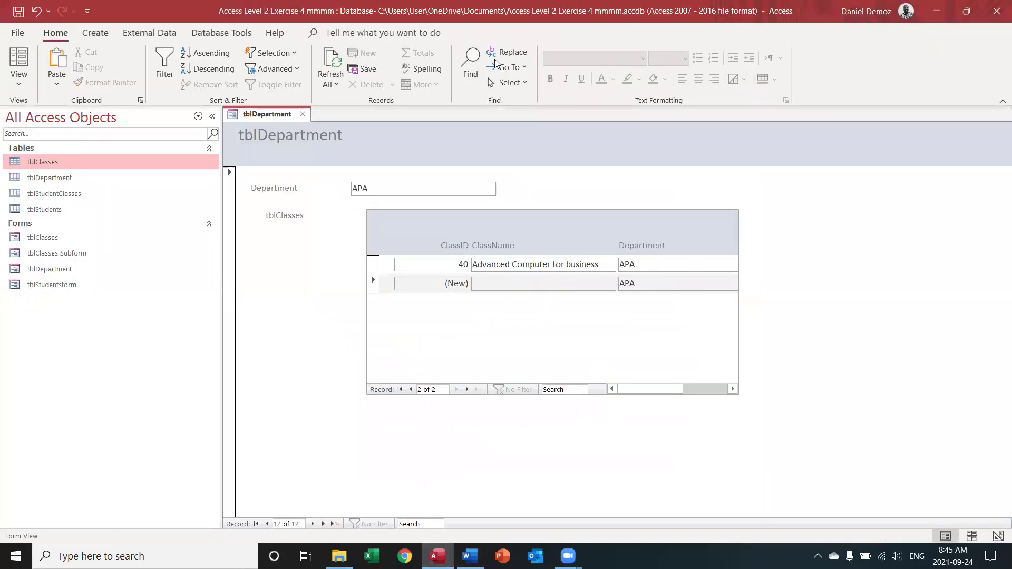
left_click(302, 115)
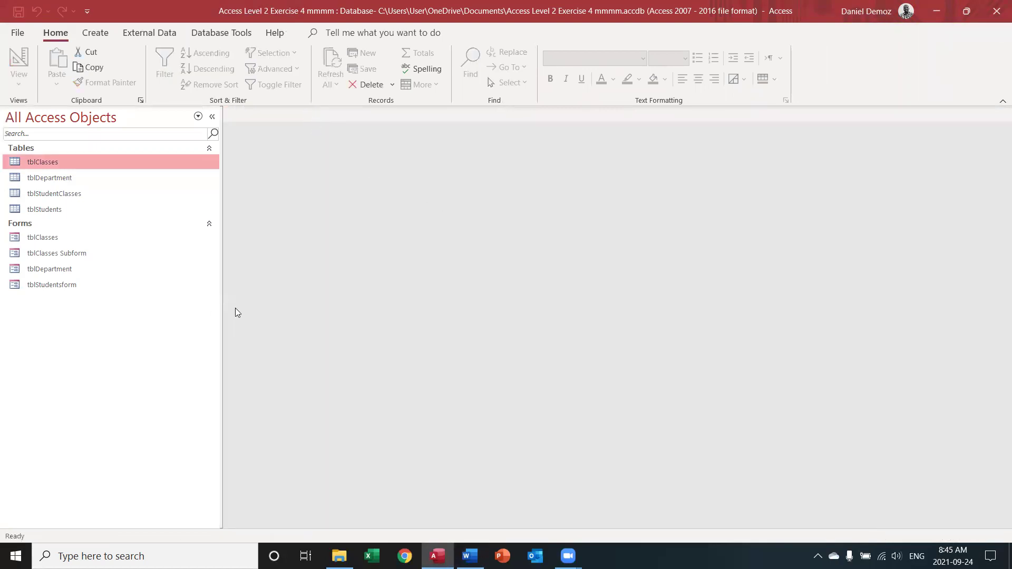
double_click(41, 238)
double_click(38, 252)
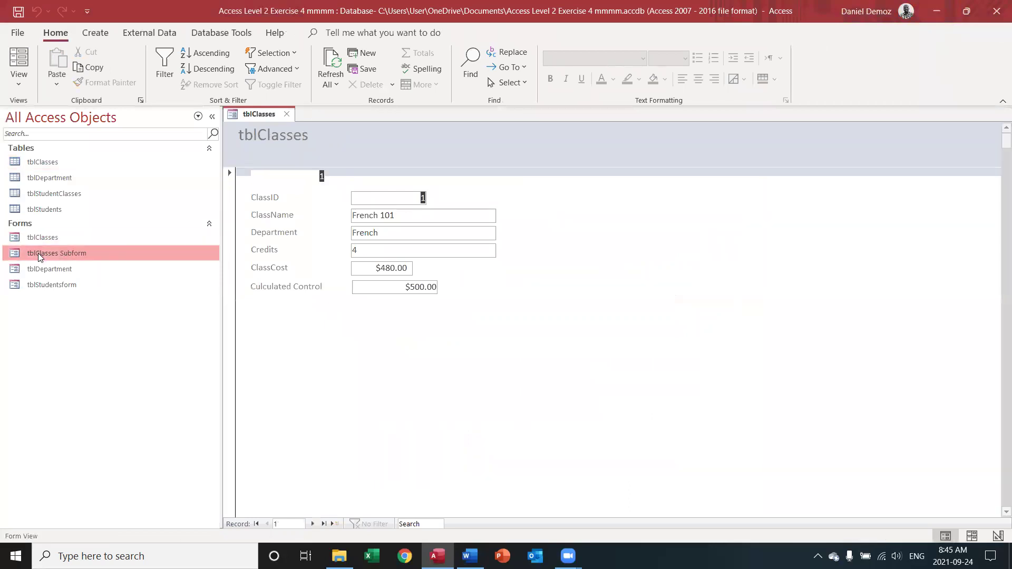
left_click(43, 268)
double_click(43, 268)
double_click(44, 284)
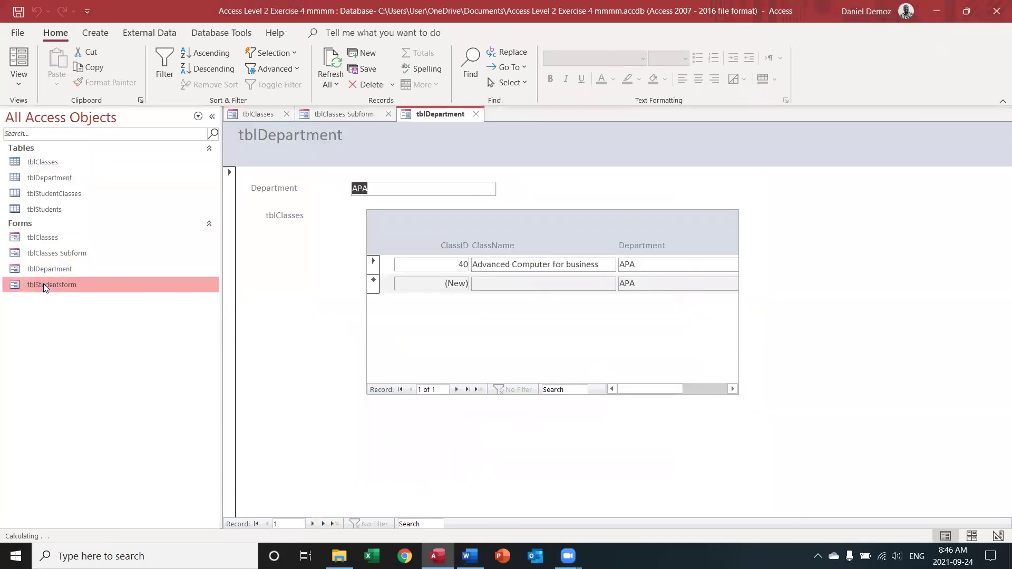
- Review the open tblClasses, tblClasses Subform, tblDepartment and tblStudentsform forms one after another
double_click(48, 240)
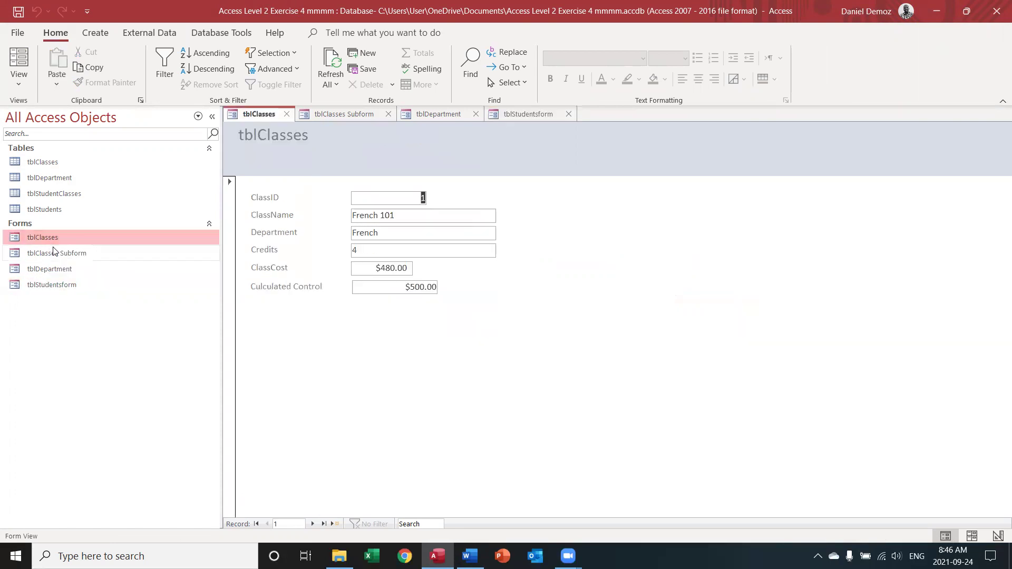
left_click(55, 255)
double_click(56, 255)
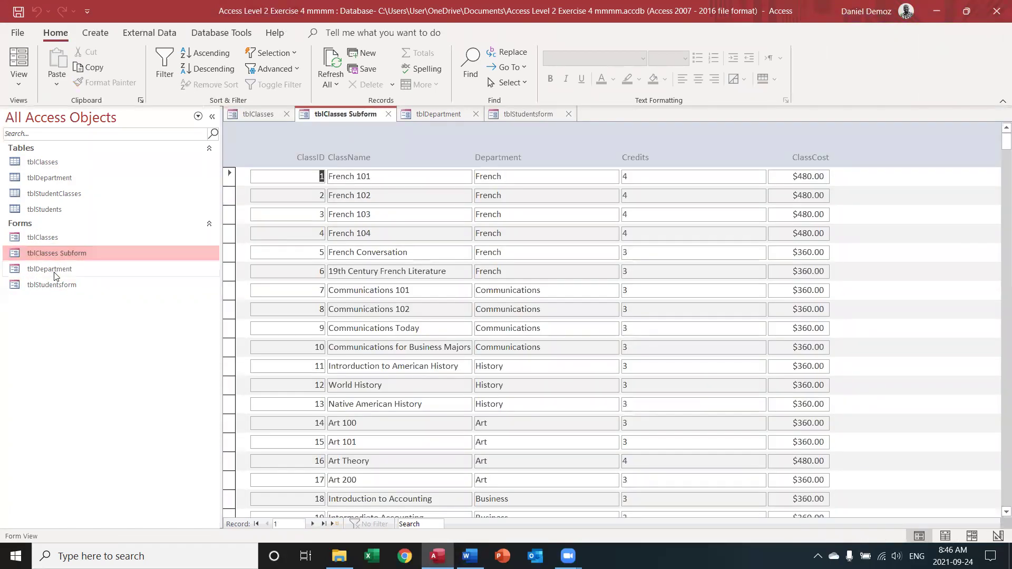
double_click(55, 270)
double_click(57, 285)
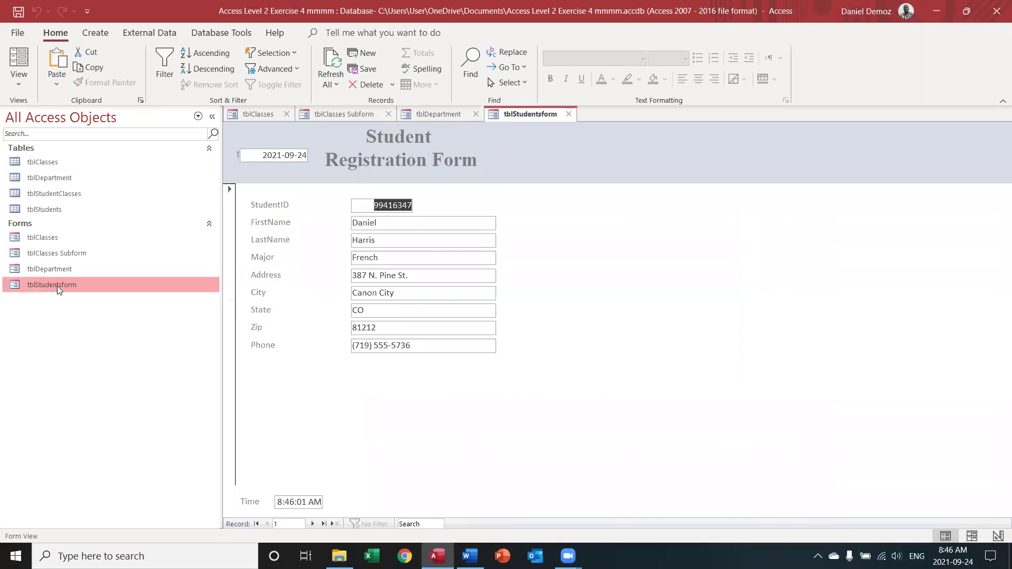
left_click(59, 269)
double_click(59, 267)
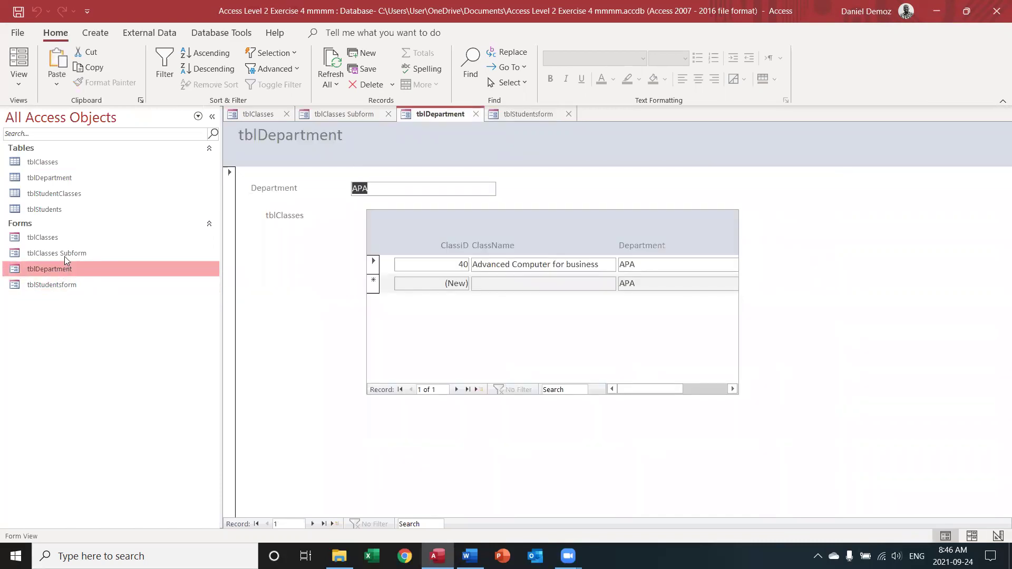
left_click(64, 256)
double_click(64, 256)
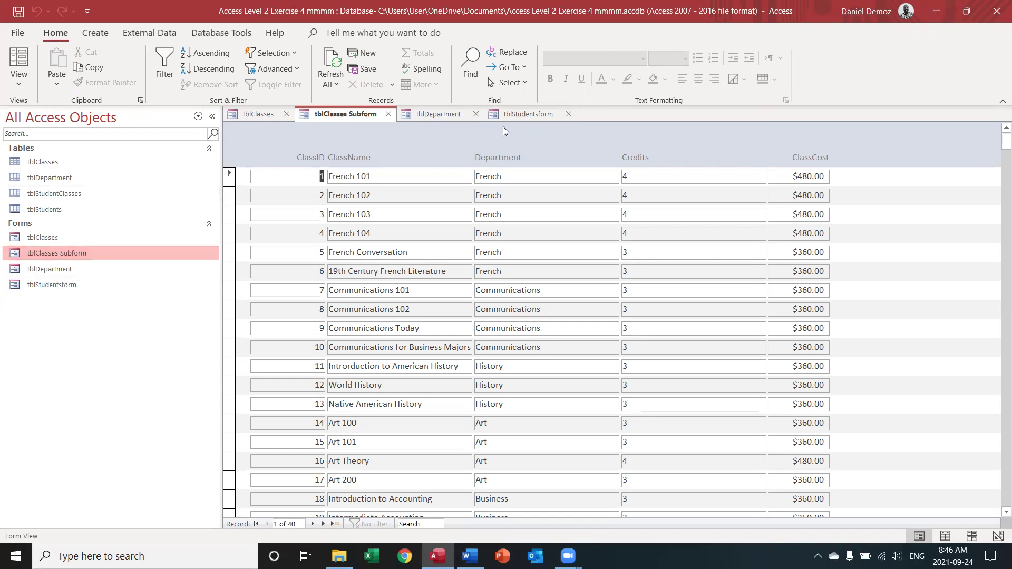
- Close all four open forms
left_click(568, 114)
left_click(474, 115)
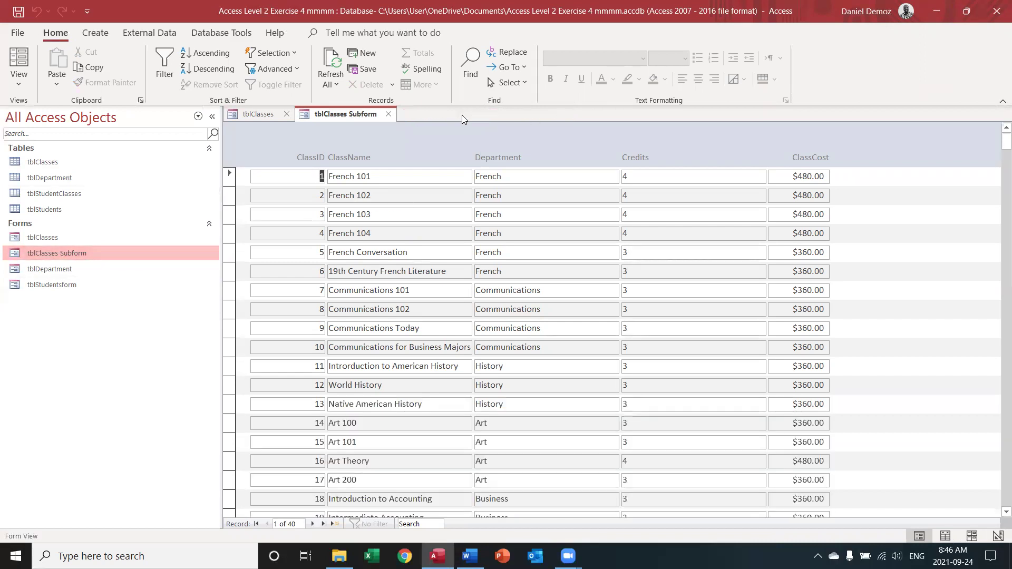
left_click(388, 114)
left_click(286, 114)
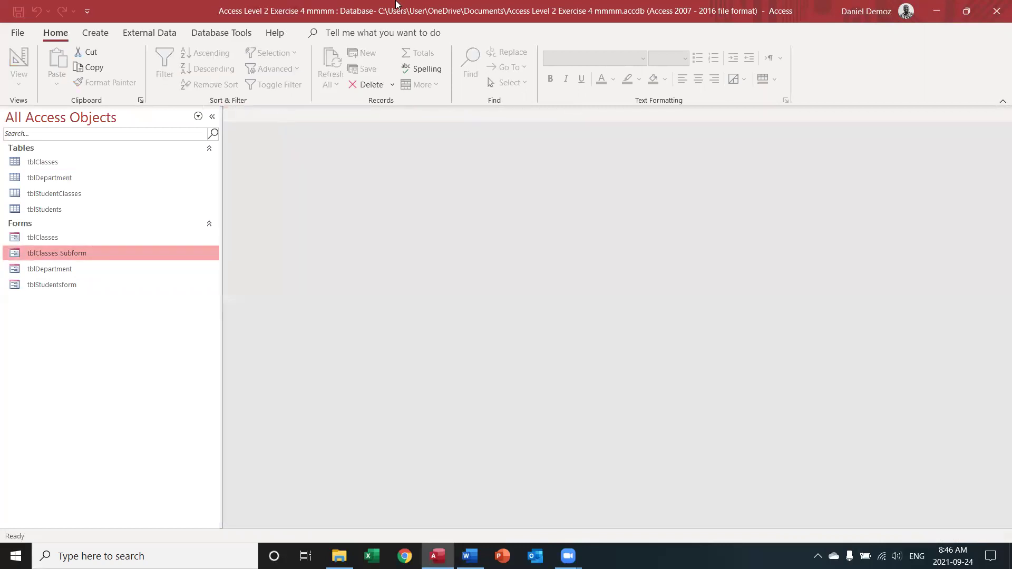